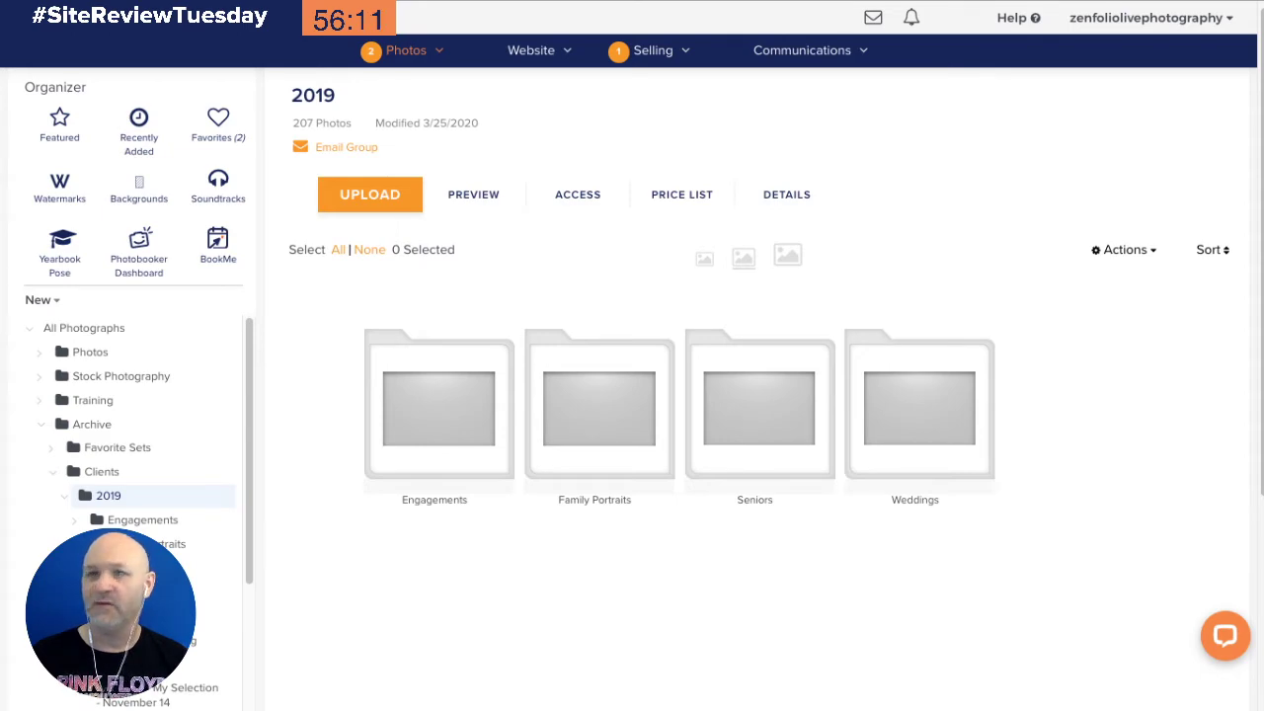
# - Switch from the Zenfolio organizer to the JS Portrait Studio website and bring its home page slideshow into view
pyautogui.moveTo(1263, 146); pyautogui.dragTo(832, 3)
pyautogui.moveTo(917, 12); pyautogui.dragTo(698, 0)
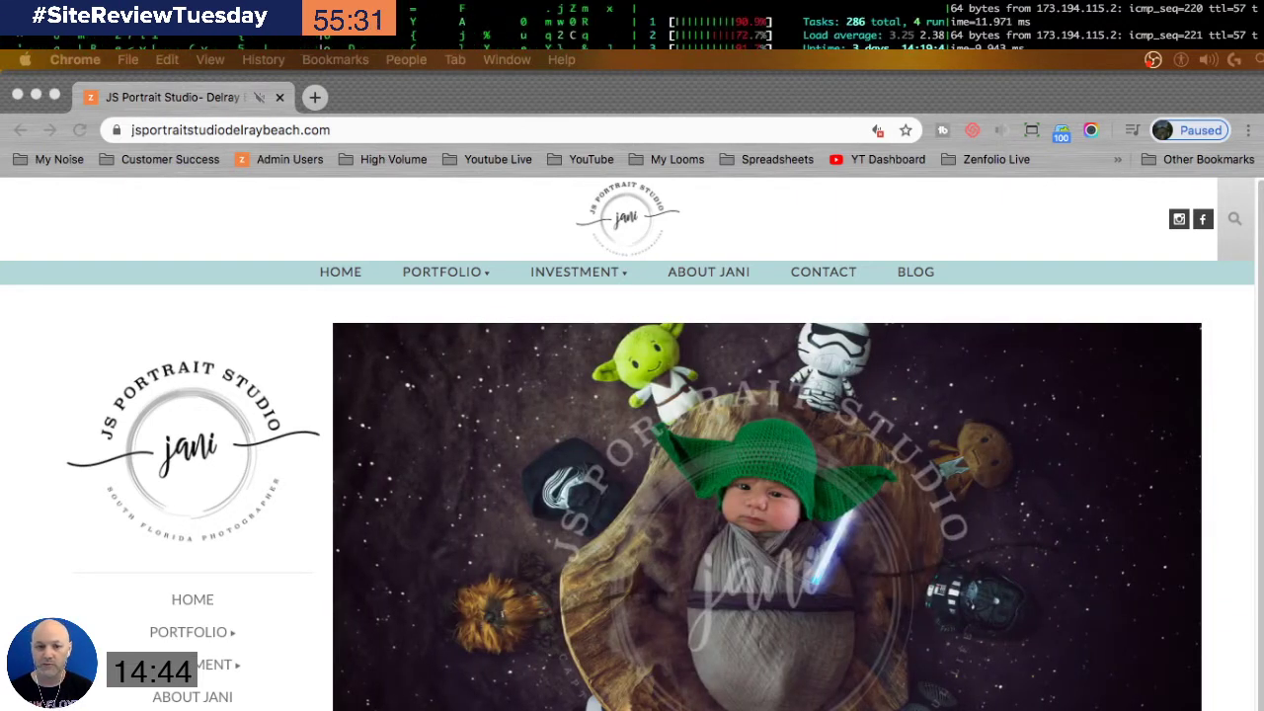
pyautogui.moveTo(1006, 605)
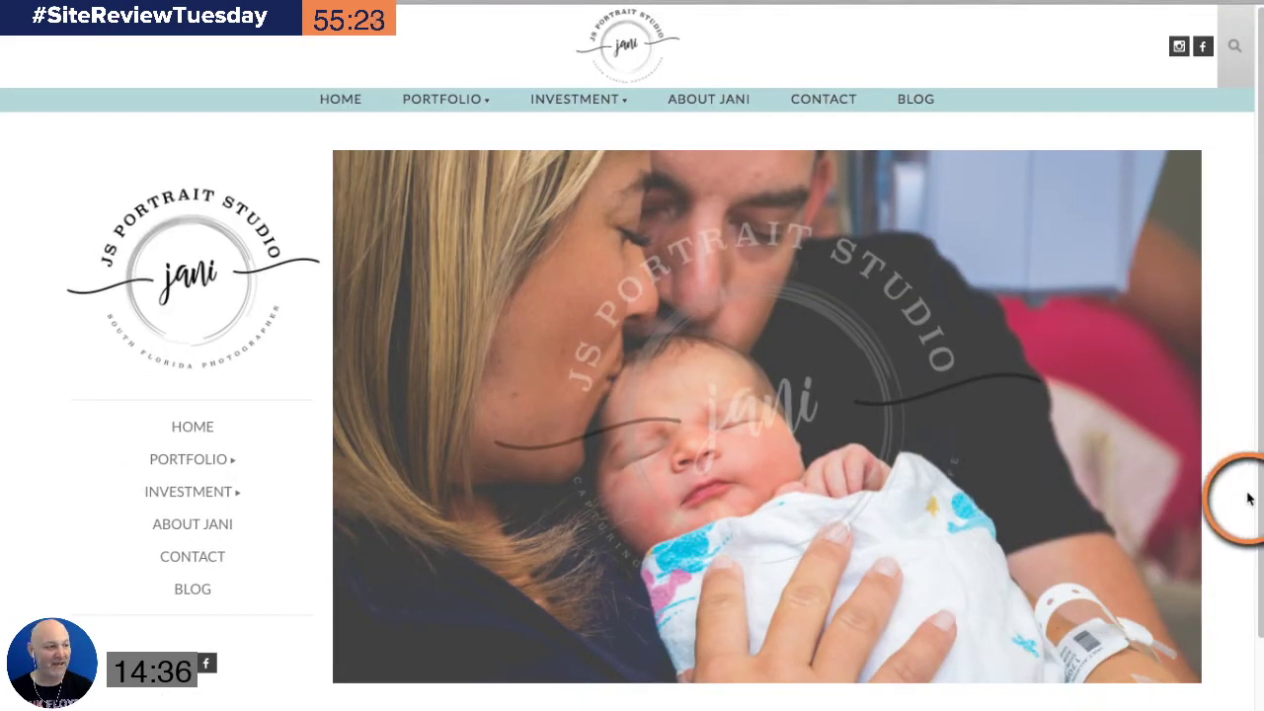
pyautogui.moveTo(1154, 653)
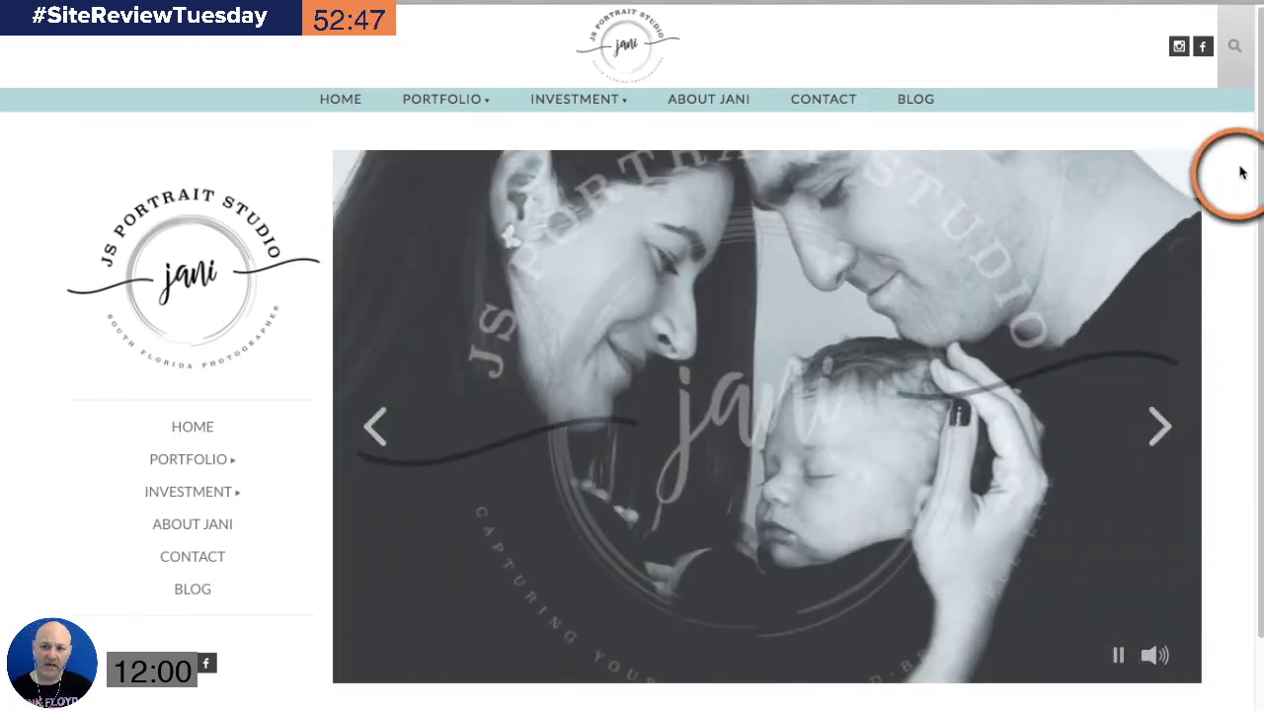
# - Examine the home page from the header navigation through the slideshow to the footer links
pyautogui.scroll(-1, 1237, 173)
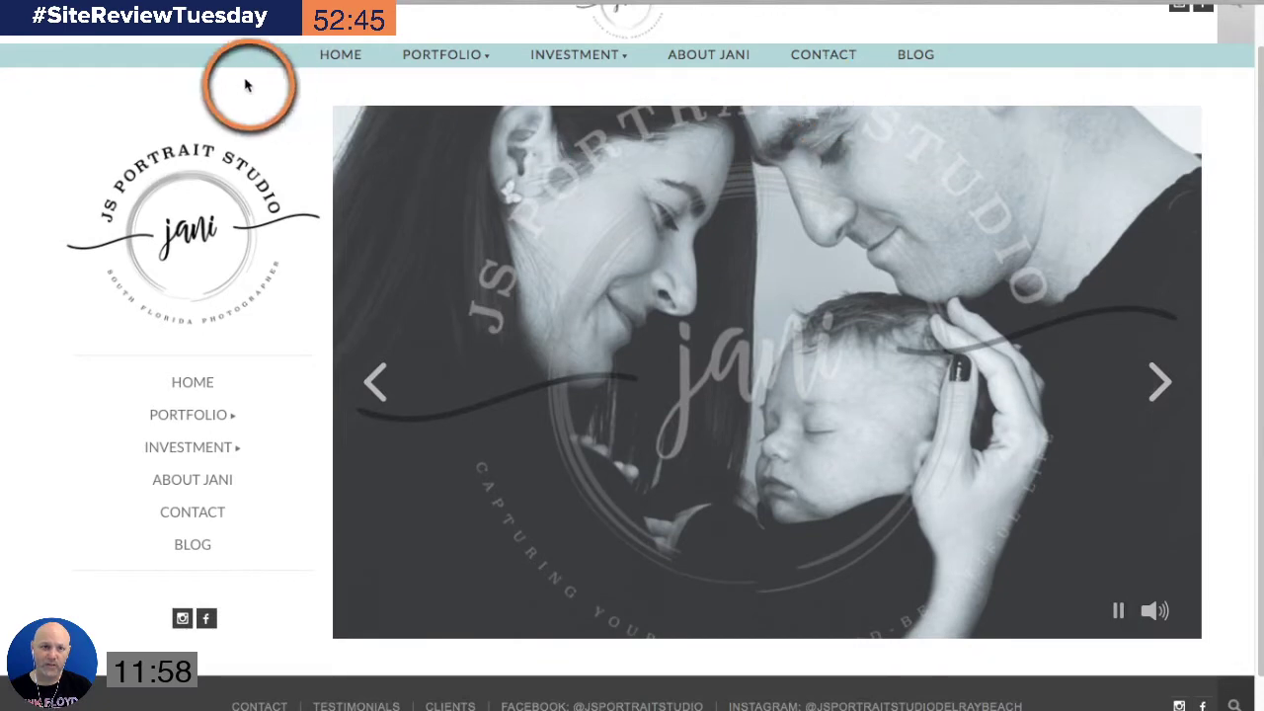
pyautogui.scroll(-1, 1218, 178)
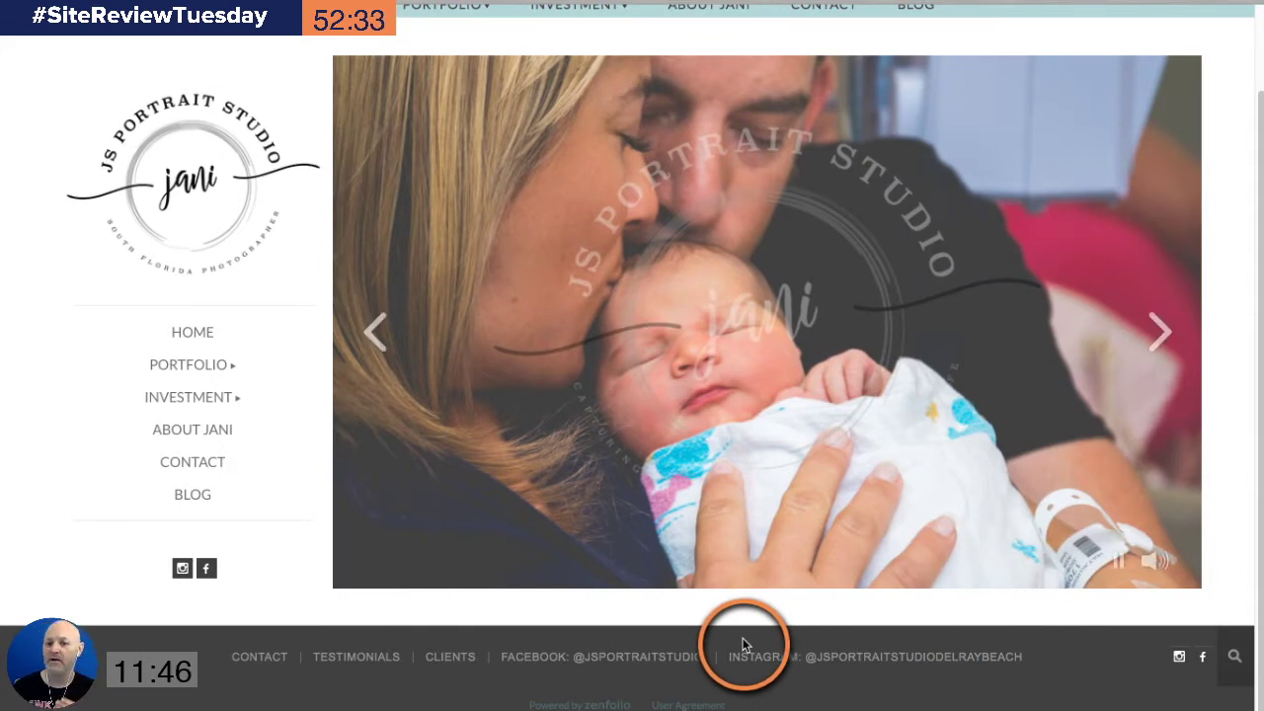
pyautogui.scroll(2, 671, 644)
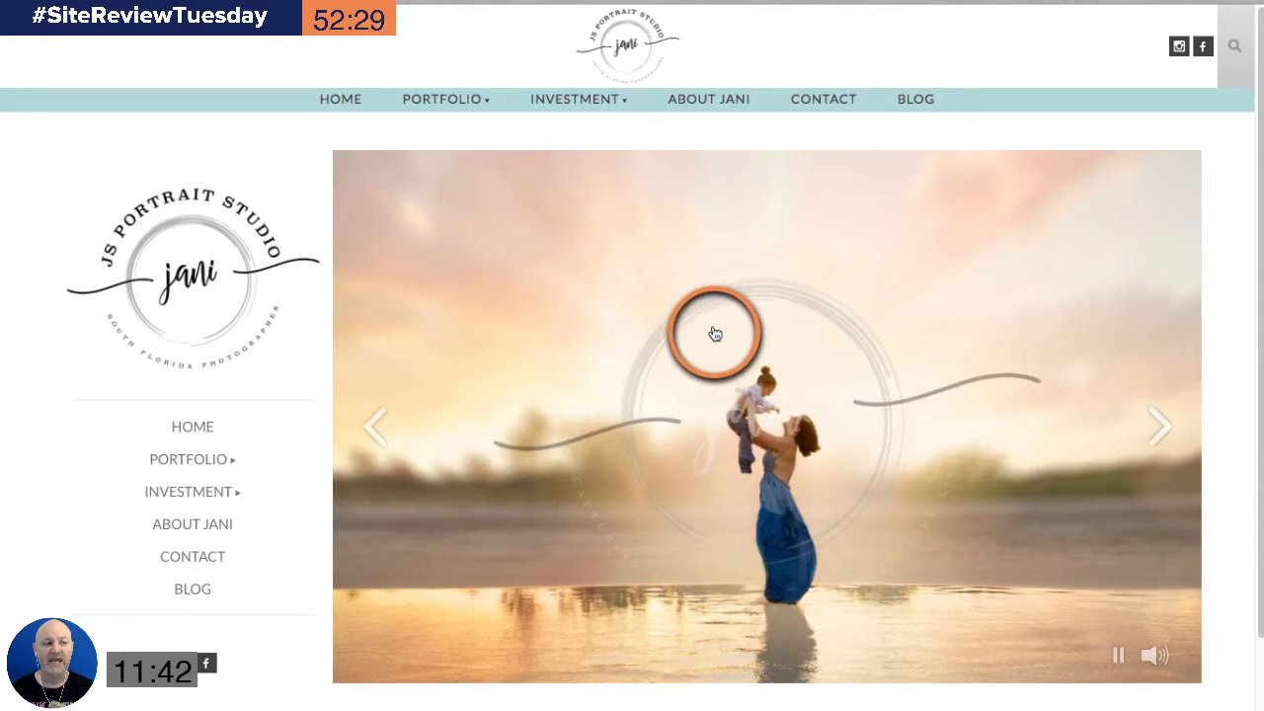
pyautogui.scroll(-2, 692, 326)
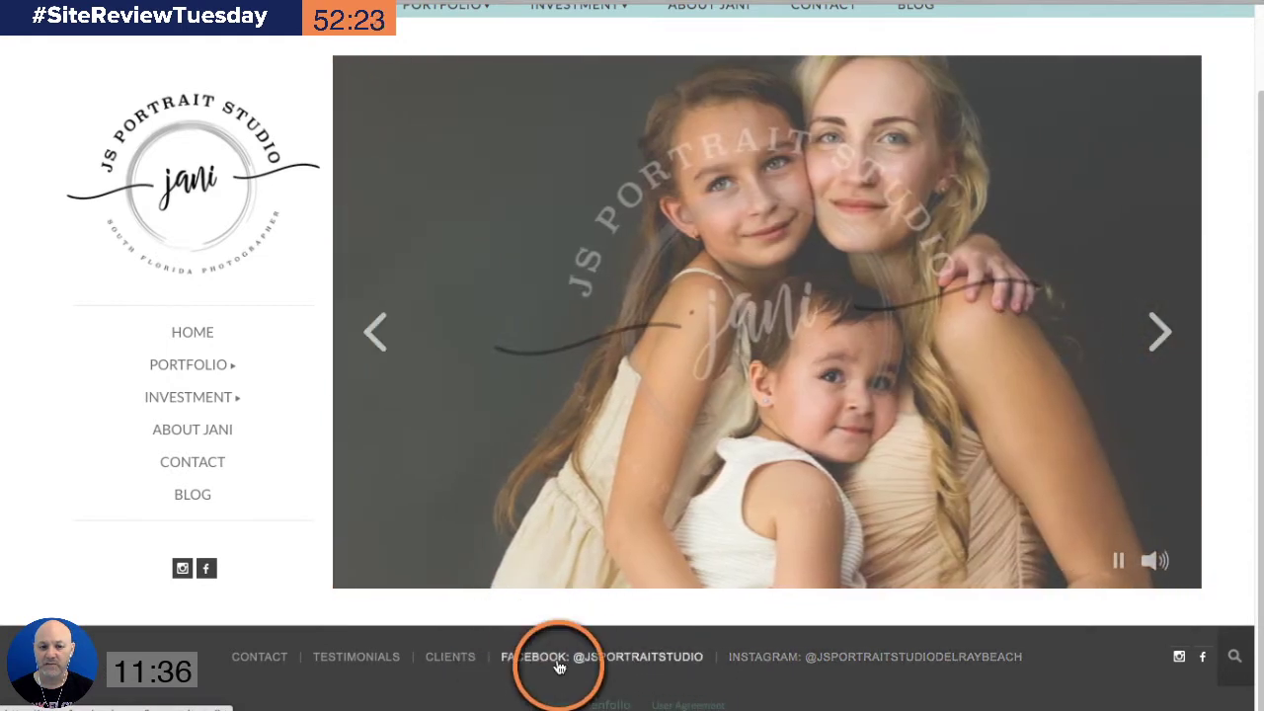
pyautogui.scroll(1, 809, 658)
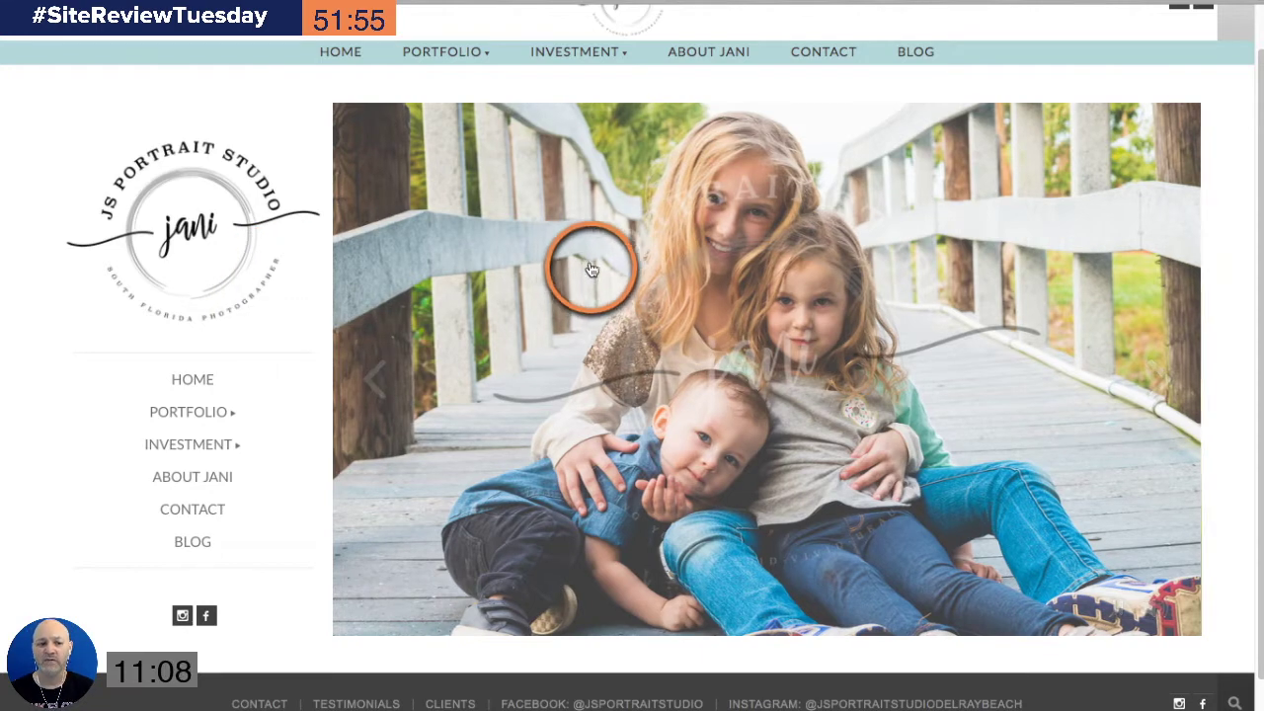
pyautogui.scroll(1, 586, 274)
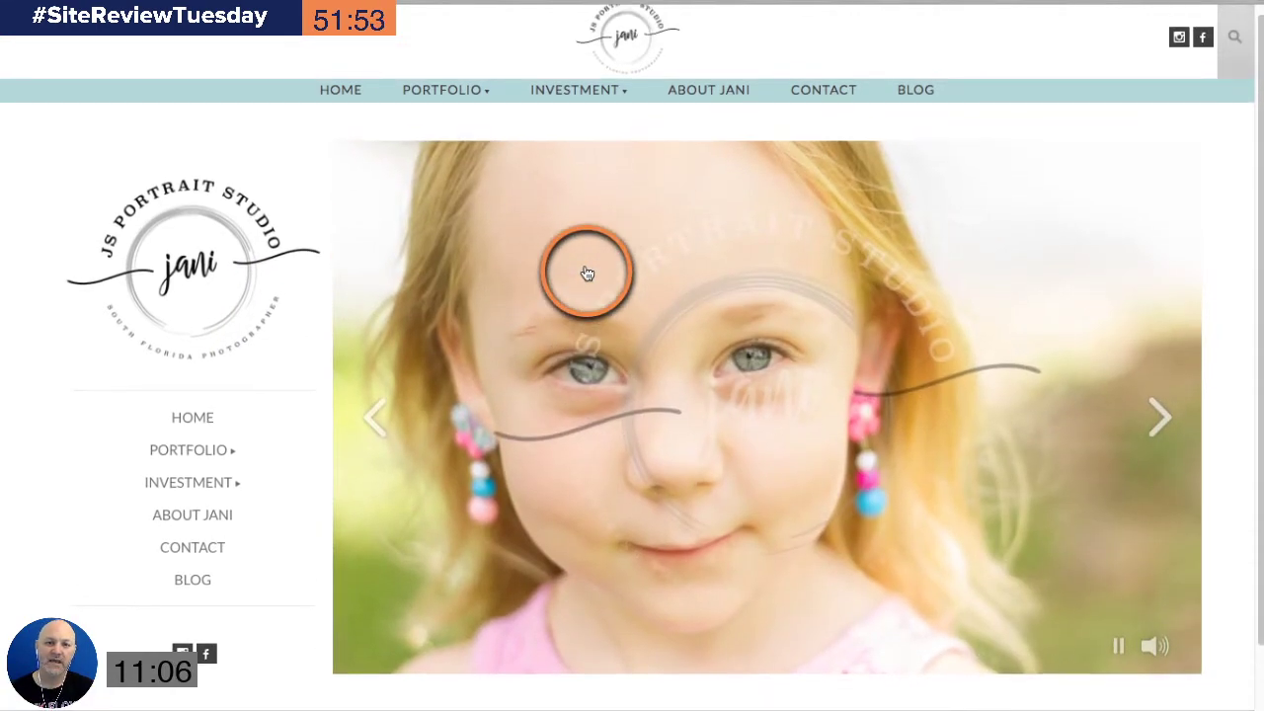
# - Open the Children gallery of the portfolio and highlight its introductory description
pyautogui.moveTo(231, 451)
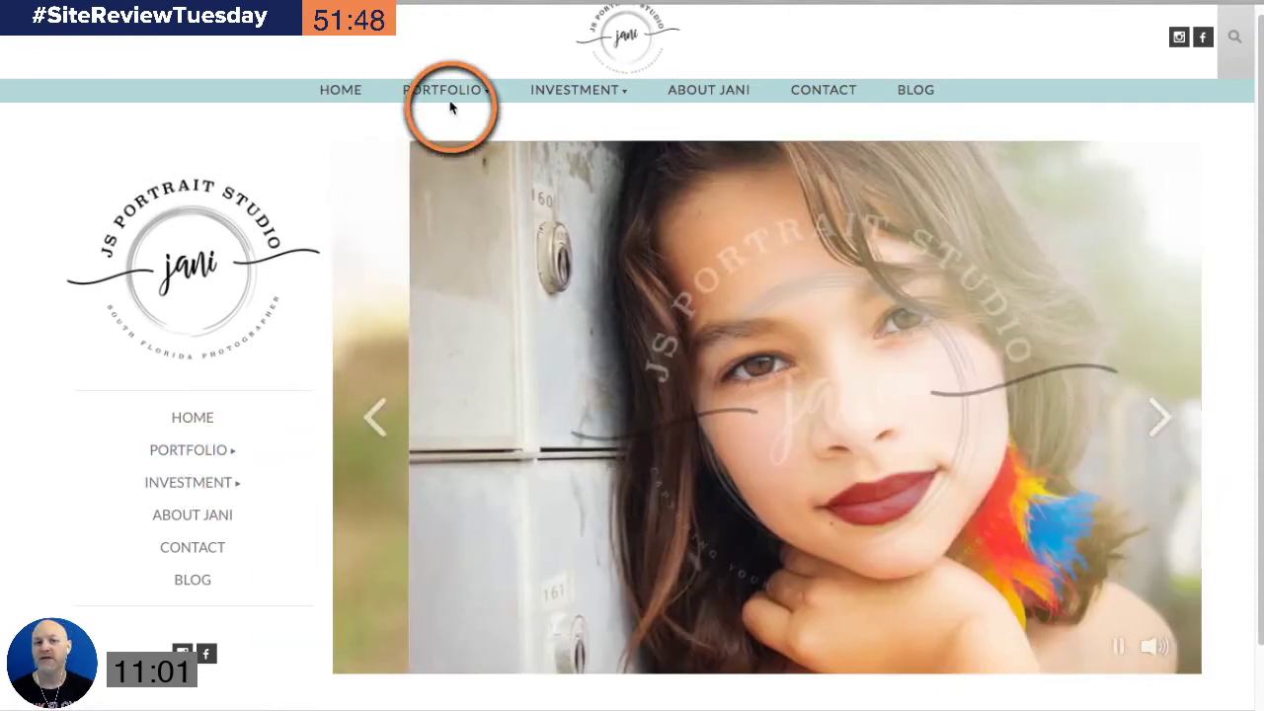
pyautogui.moveTo(454, 98)
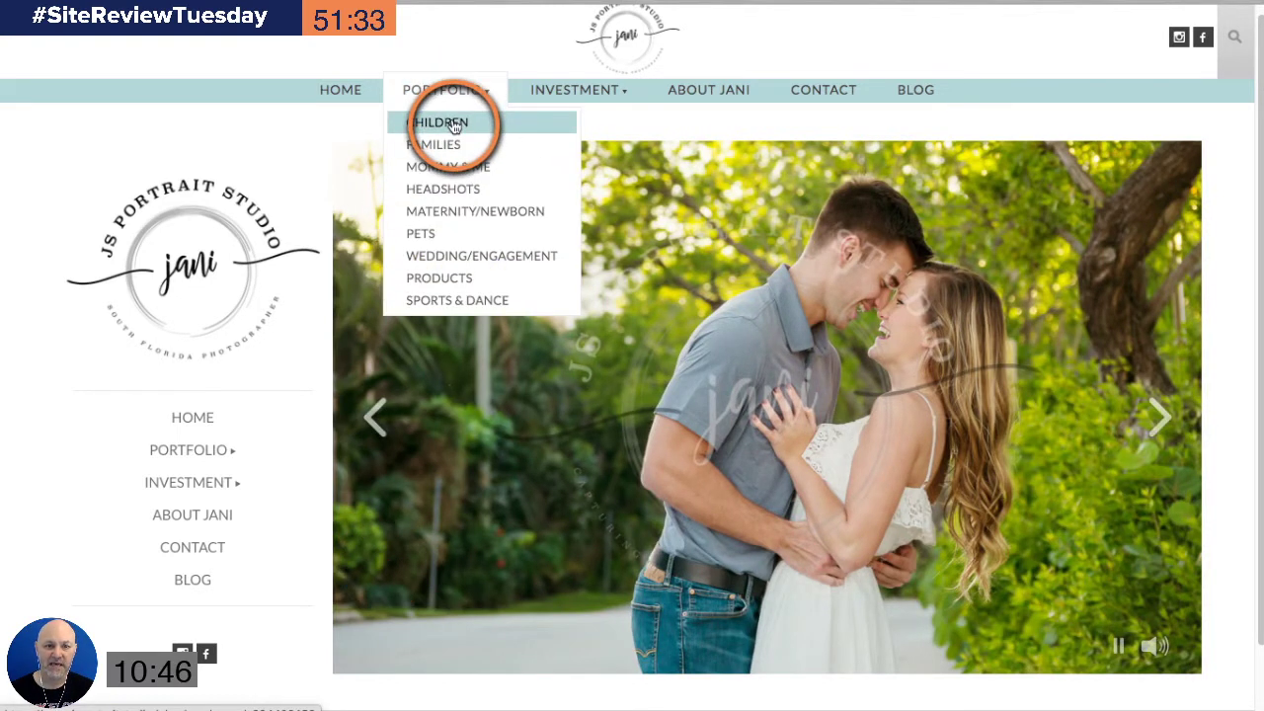
pyautogui.click(454, 123)
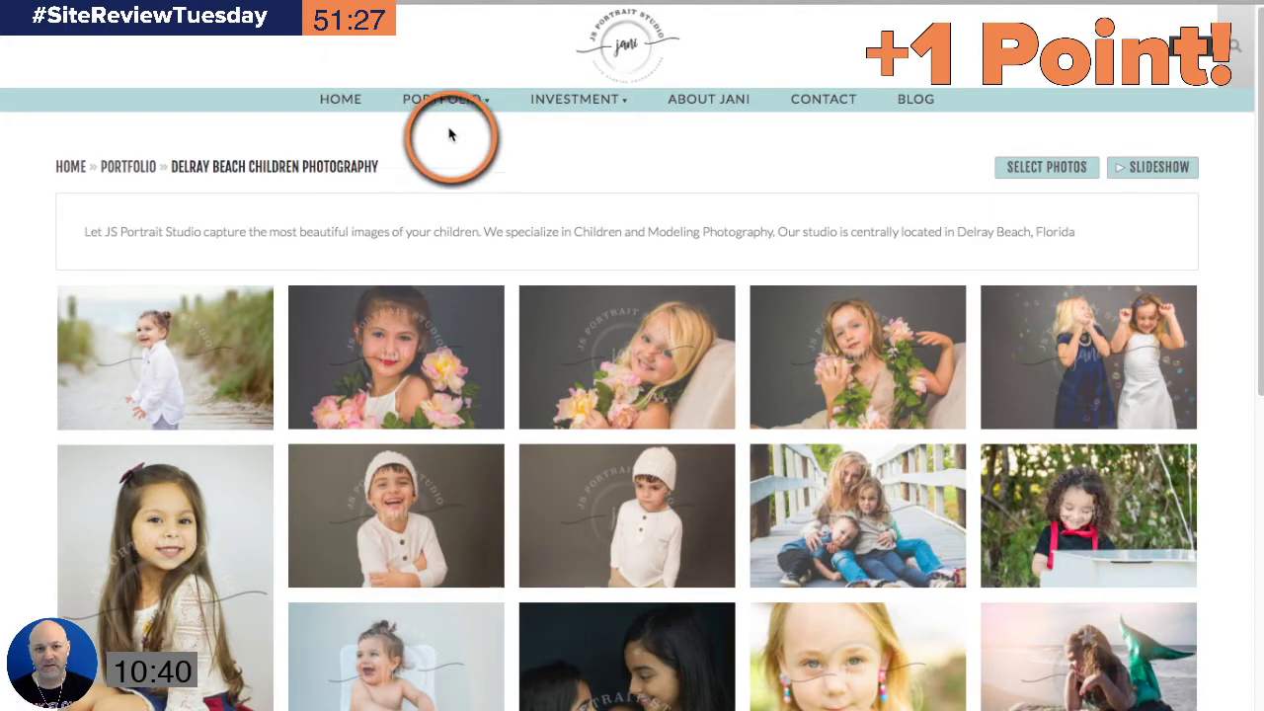
pyautogui.moveTo(441, 99)
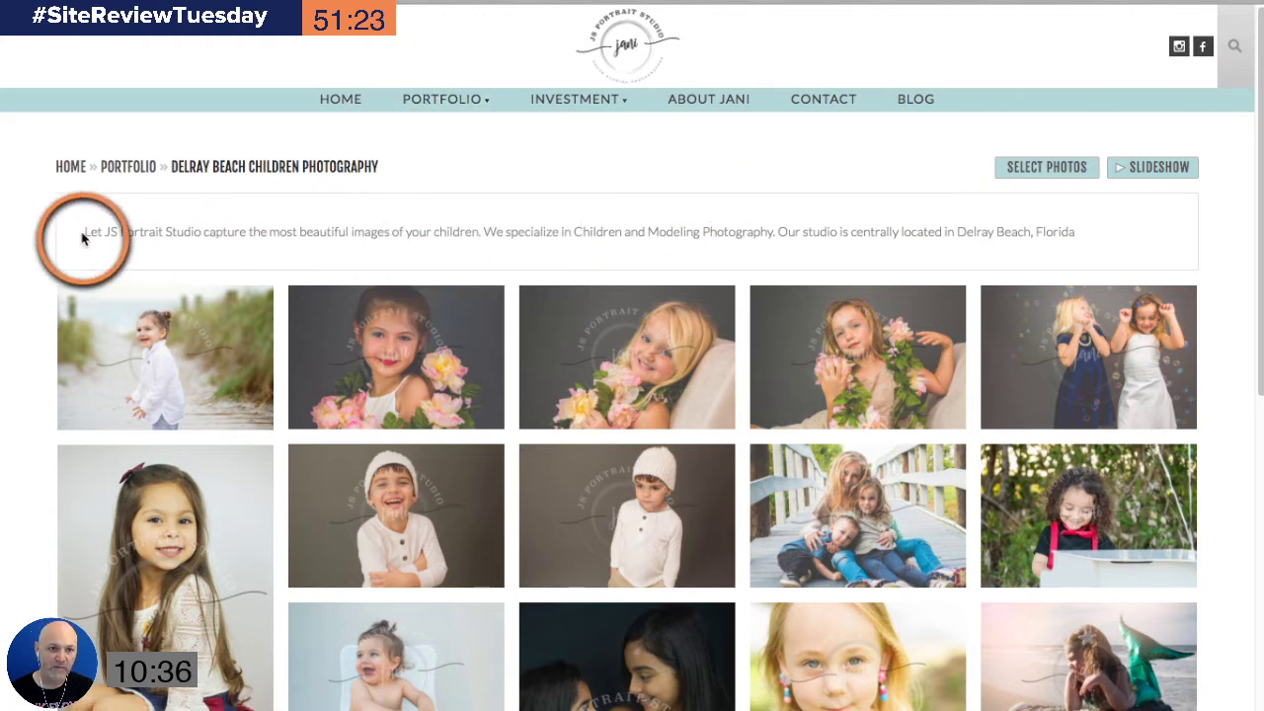
pyautogui.moveTo(85, 233); pyautogui.dragTo(1111, 239)
pyautogui.click(1112, 239)
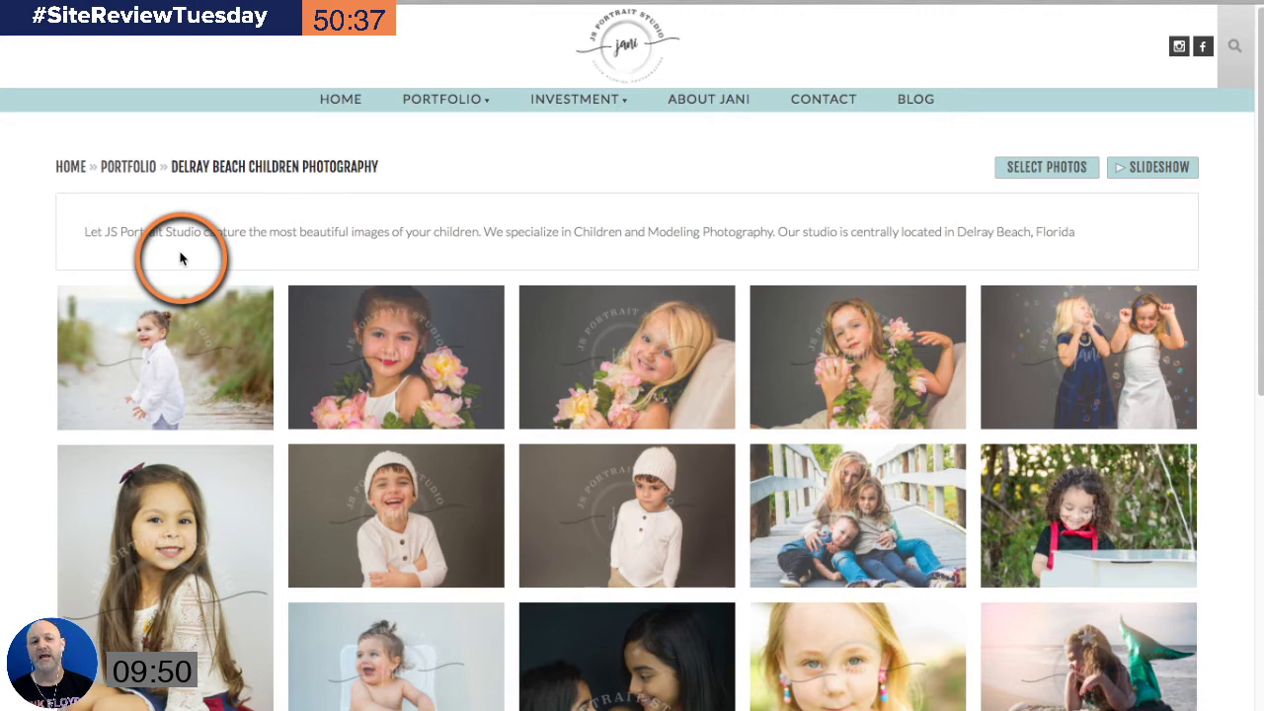
# - Return to the home page and reopen the portfolio's Children gallery
pyautogui.click(132, 233)
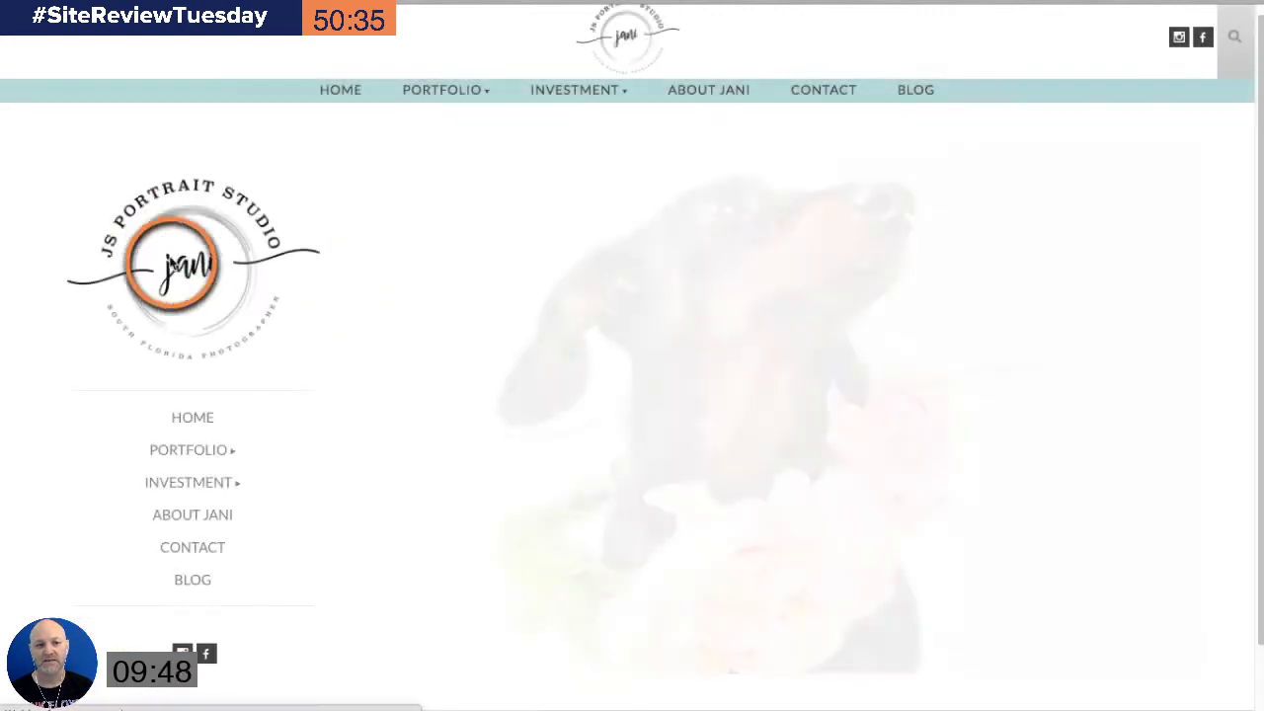
pyautogui.moveTo(443, 98)
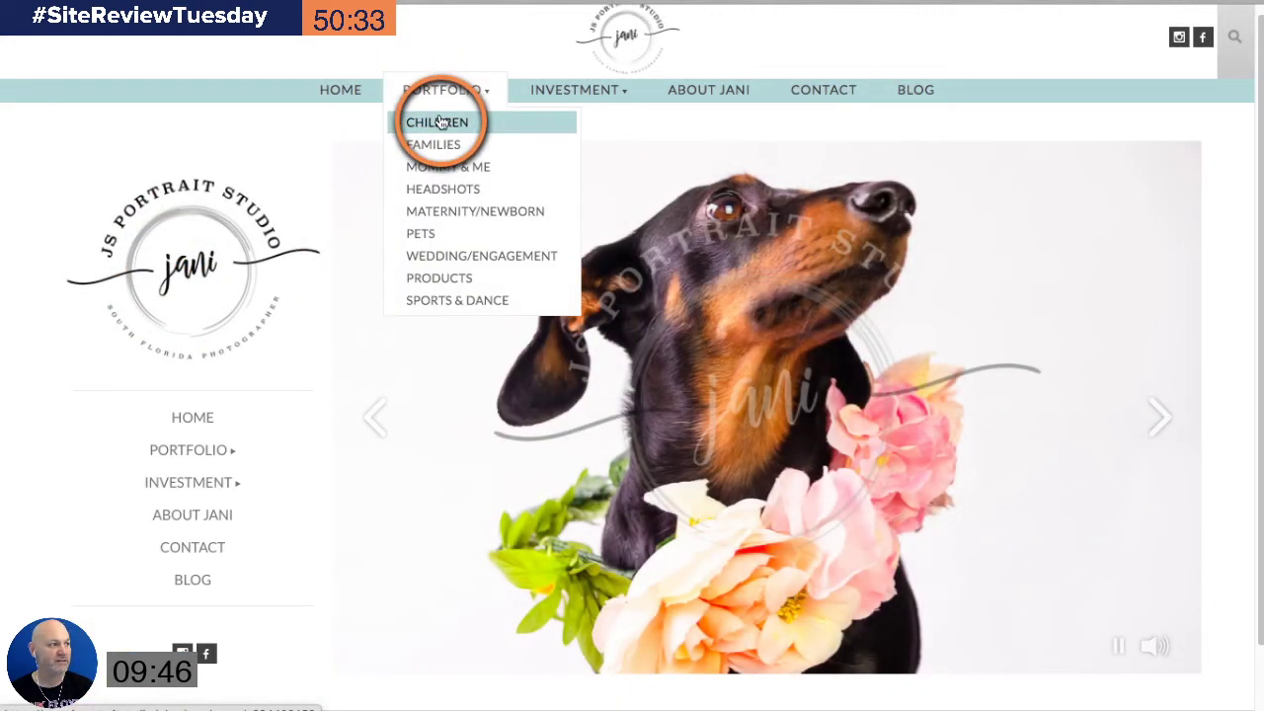
pyautogui.click(441, 121)
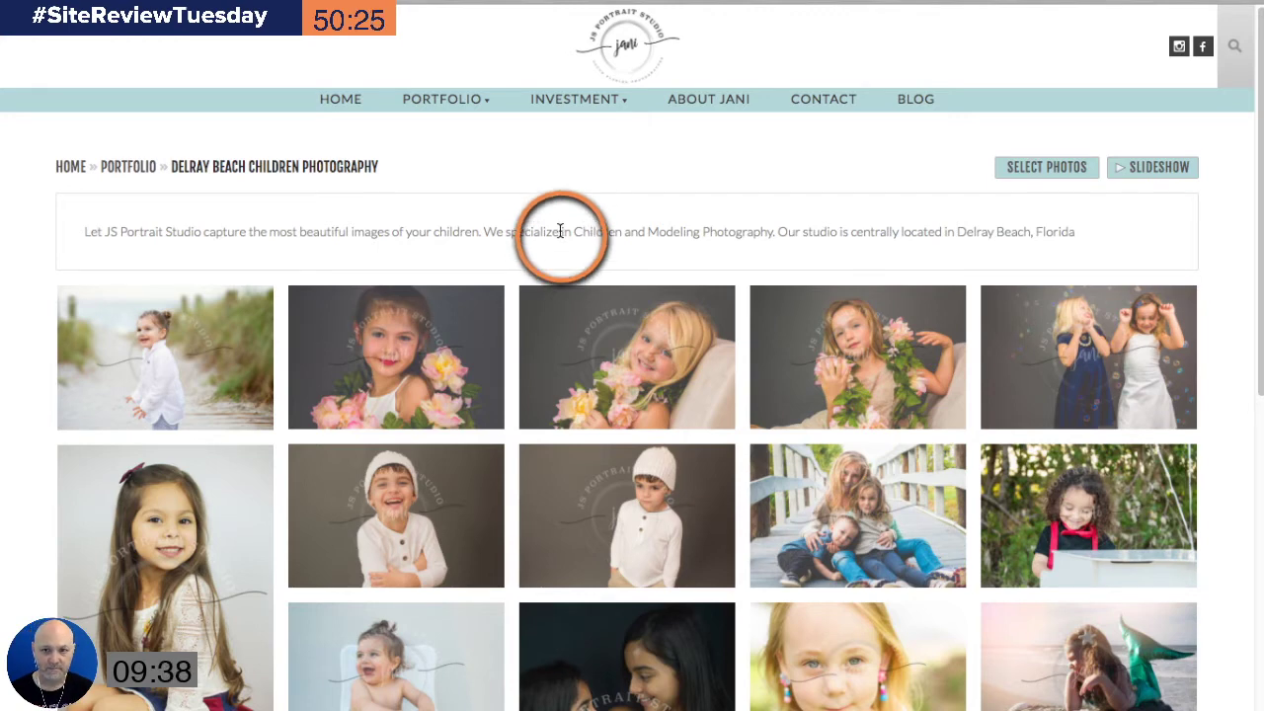
# - Examine all the photos in the Children gallery down to the footer, then return to the gallery's beginning
pyautogui.scroll(-2, 643, 227)
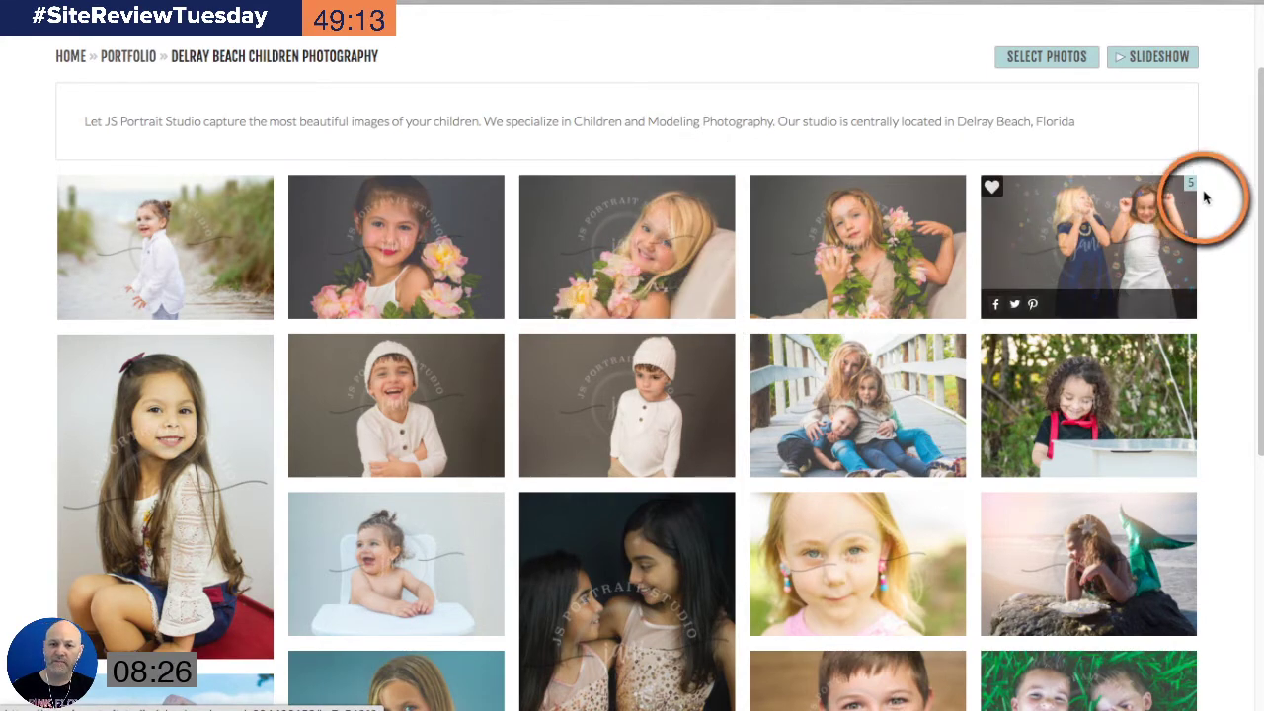
pyautogui.scroll(-1, 1218, 178)
pyautogui.scroll(-3, 1218, 177)
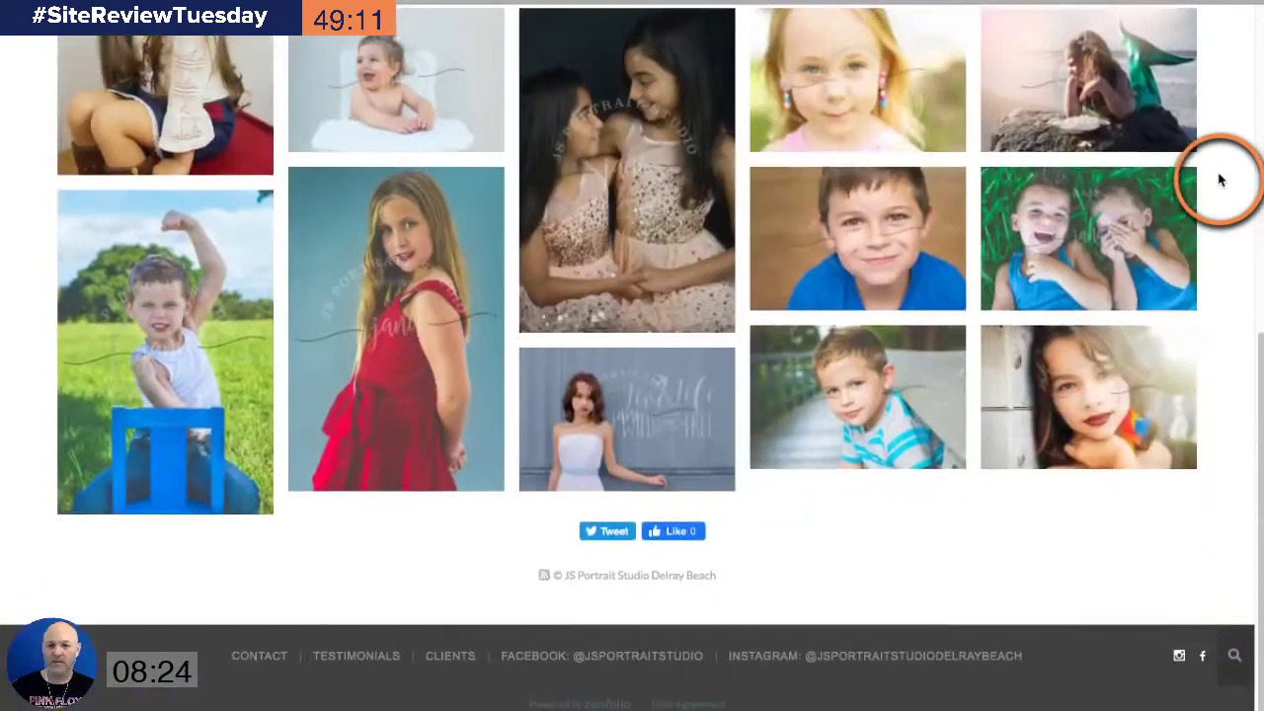
pyautogui.scroll(3, 1218, 177)
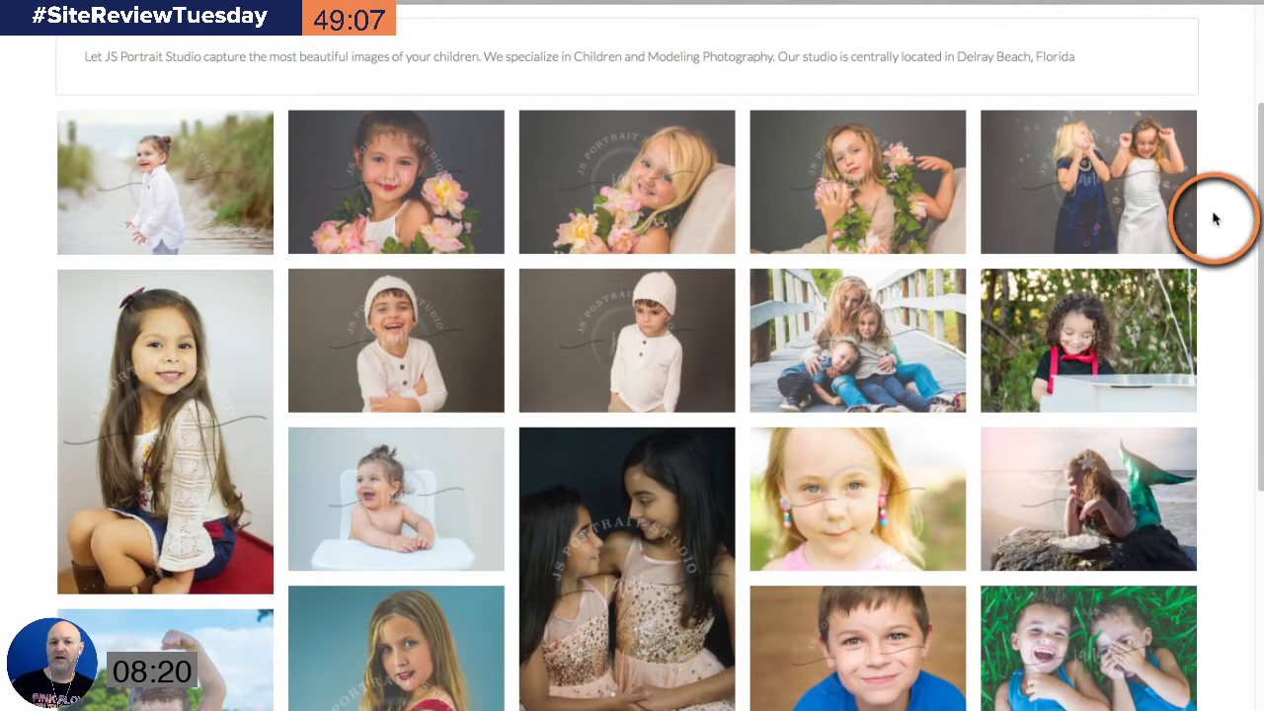
pyautogui.scroll(-3, 1218, 197)
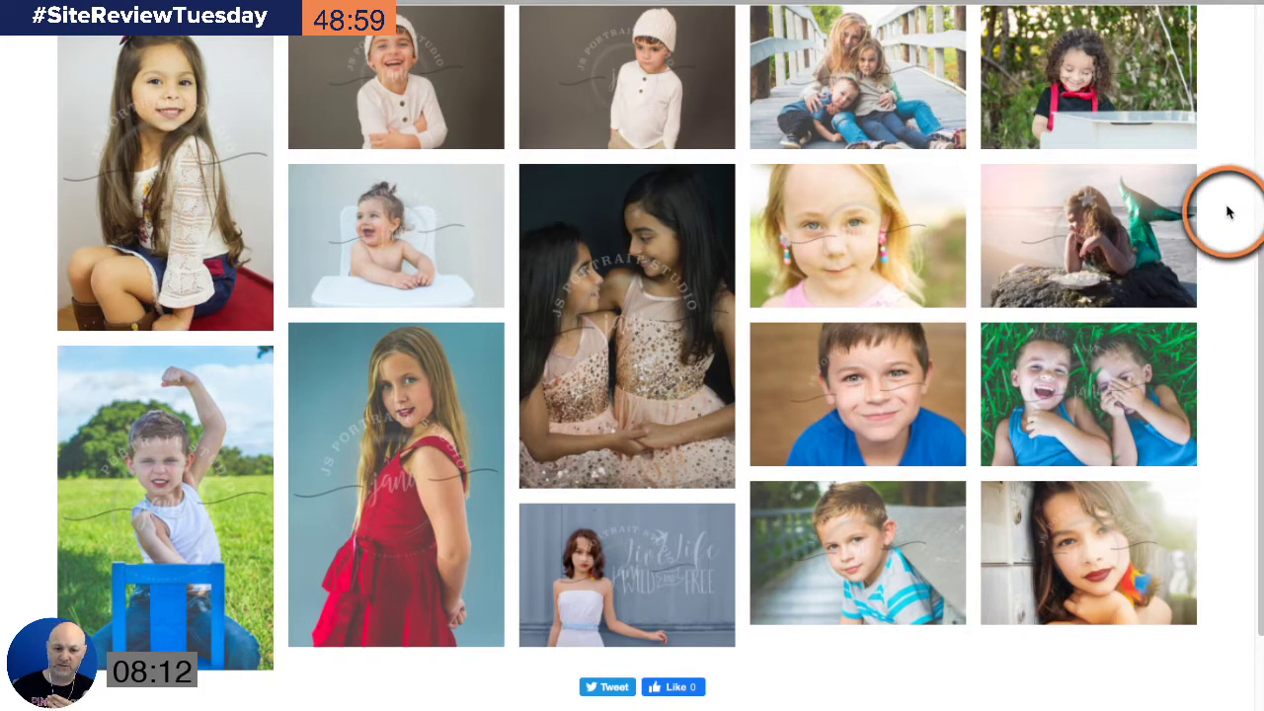
pyautogui.scroll(-2, 1230, 208)
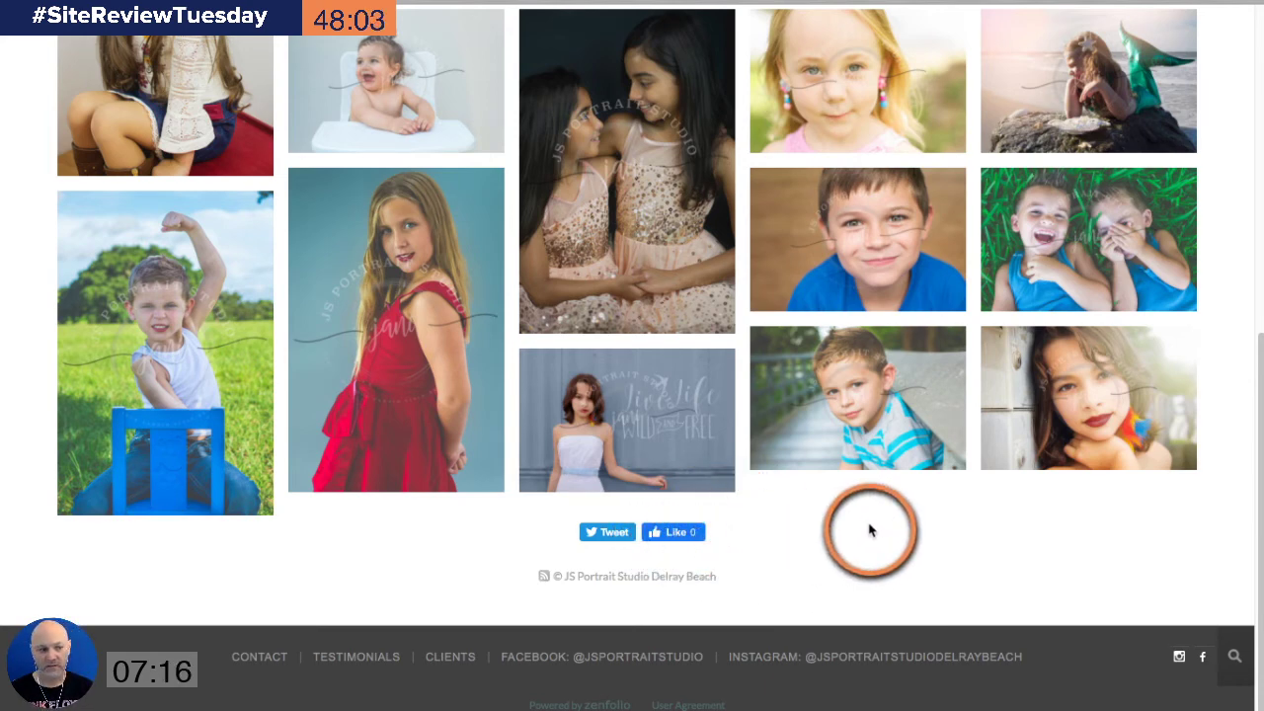
pyautogui.scroll(5, 868, 523)
pyautogui.scroll(-1, 868, 522)
# - Open the portfolio's Headshots gallery and highlight the text of its introductory description
pyautogui.moveTo(466, 103)
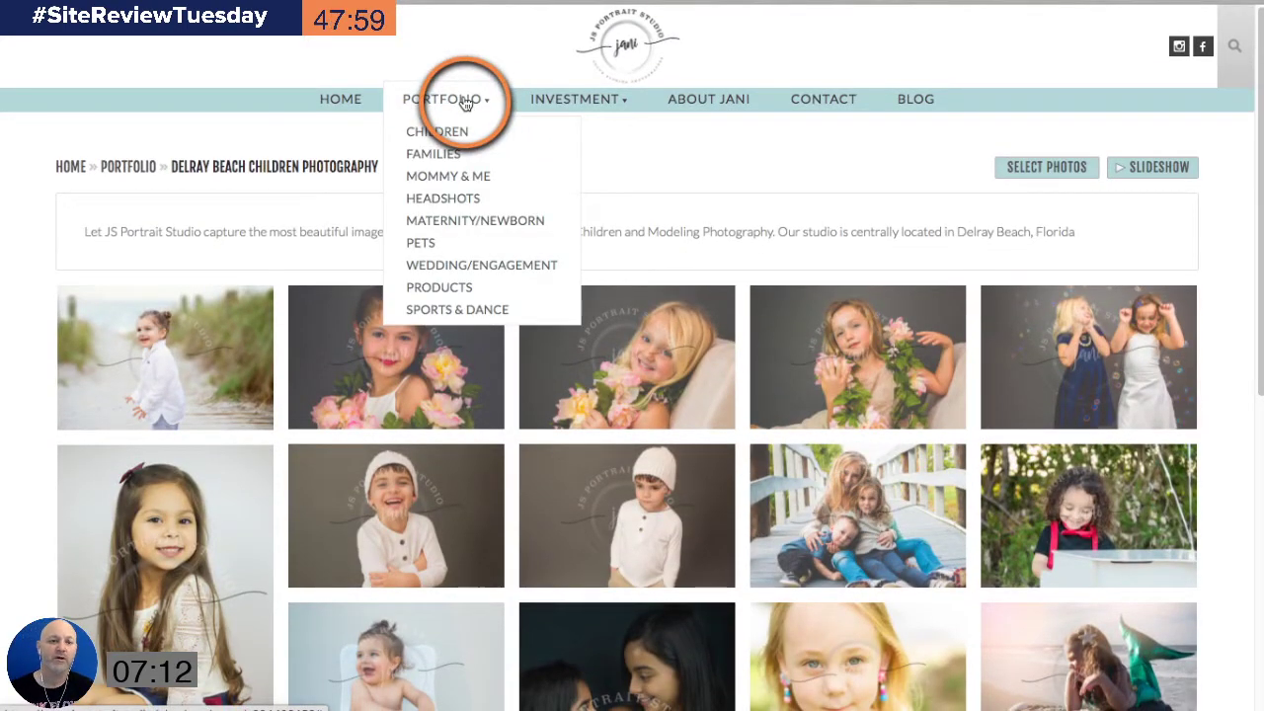
pyautogui.click(459, 200)
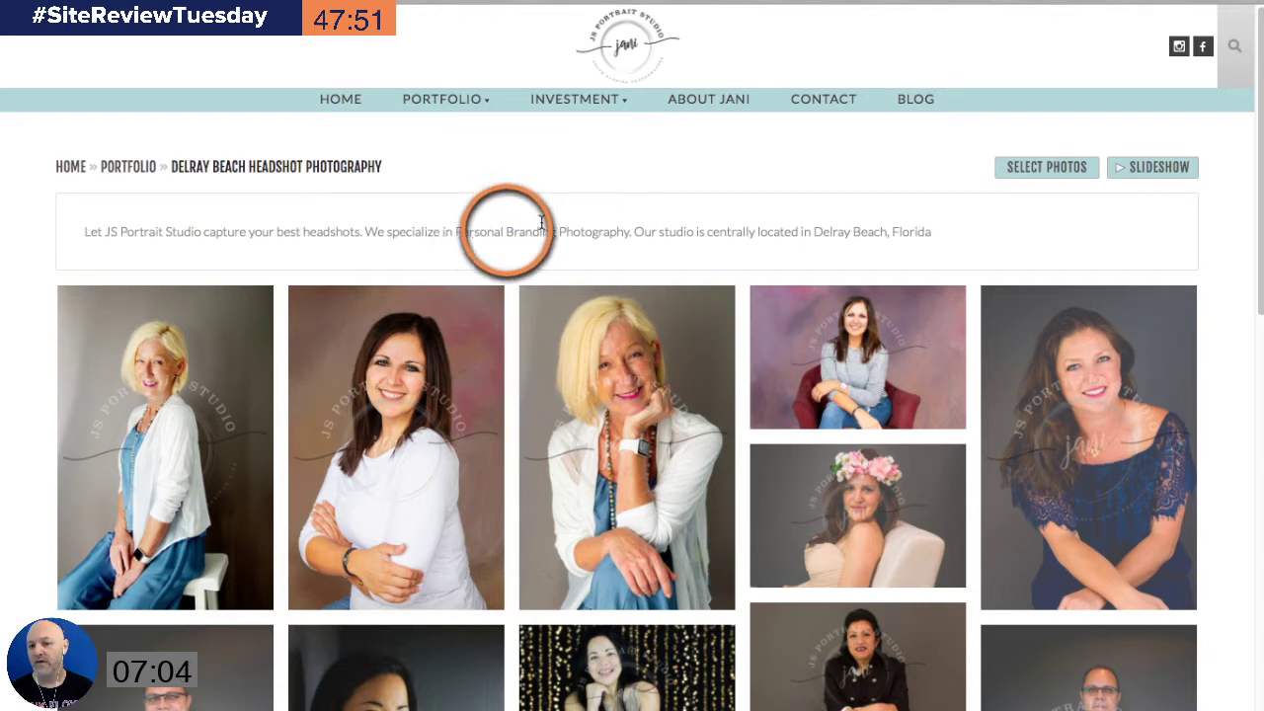
pyautogui.moveTo(97, 233); pyautogui.dragTo(727, 231)
pyautogui.click(928, 229)
pyautogui.moveTo(928, 229); pyautogui.dragTo(486, 231)
pyautogui.click(1050, 237)
# - Examine the full set of photos in the Headshots gallery and return to its description
pyautogui.scroll(-5, 1048, 235)
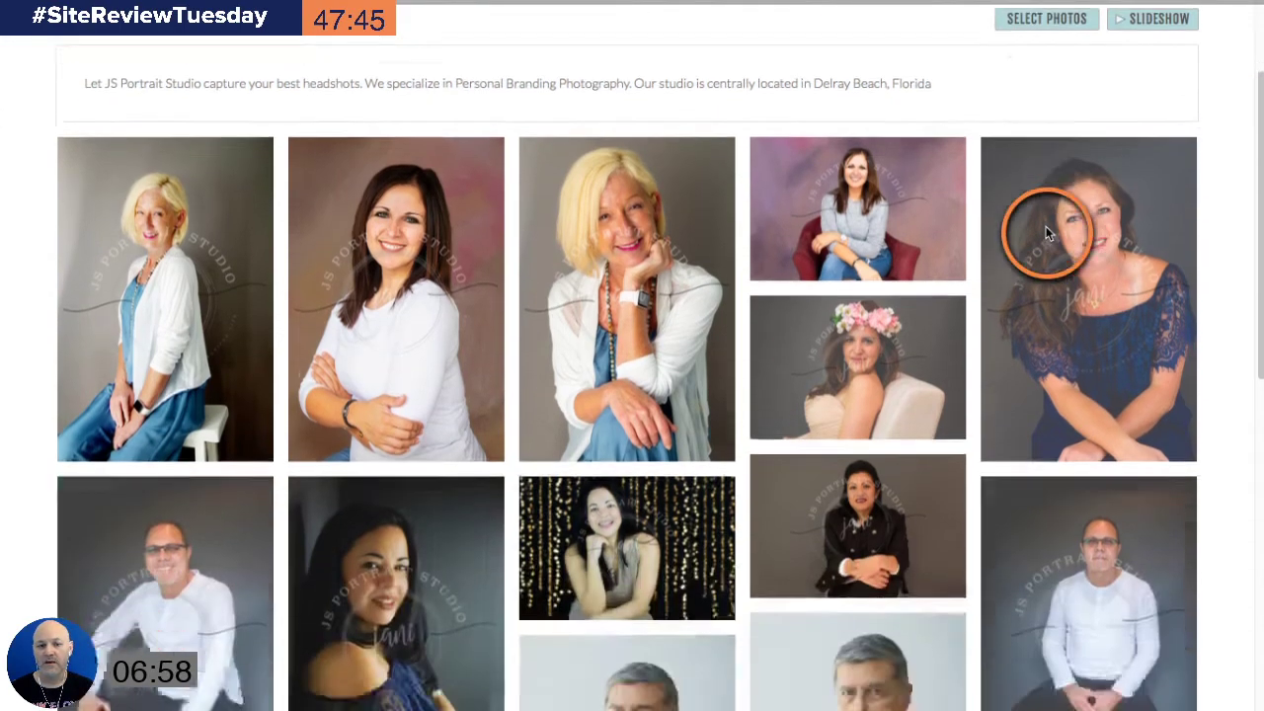
pyautogui.scroll(-4, 1049, 234)
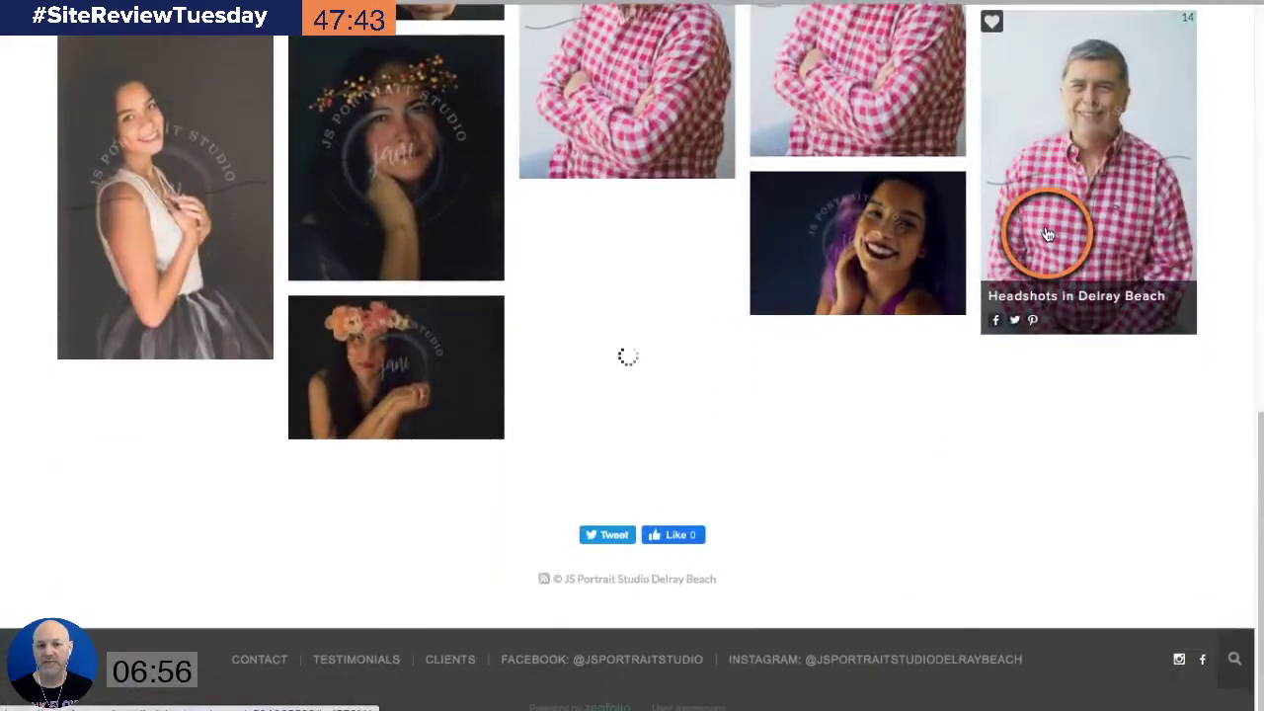
pyautogui.scroll(3, 1049, 234)
pyautogui.scroll(1, 1048, 234)
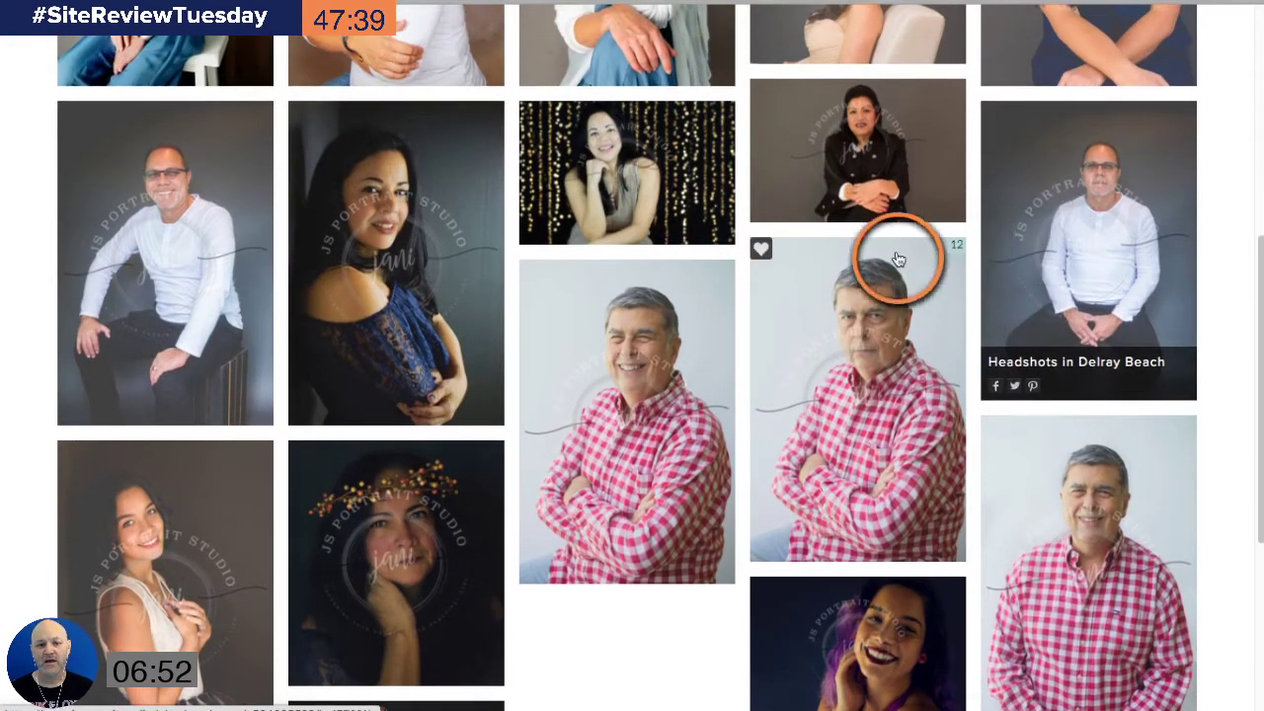
pyautogui.scroll(-3, 887, 245)
pyautogui.scroll(4, 891, 239)
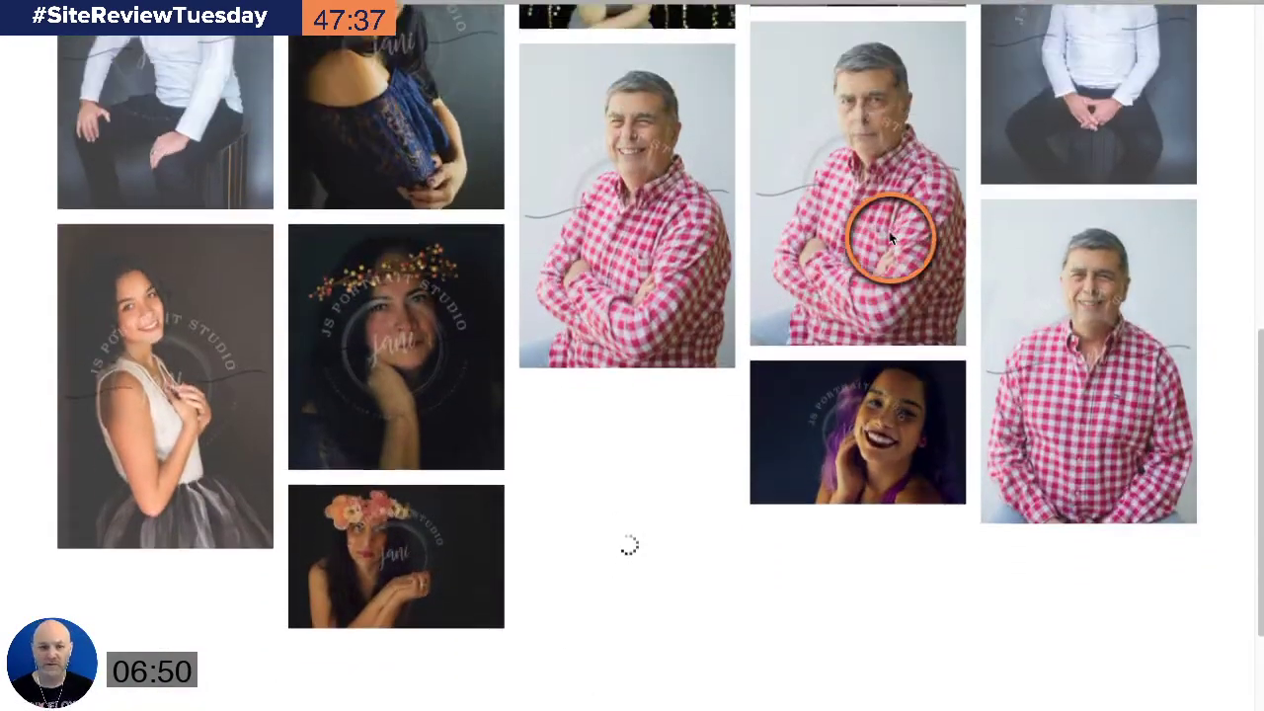
pyautogui.scroll(5, 890, 239)
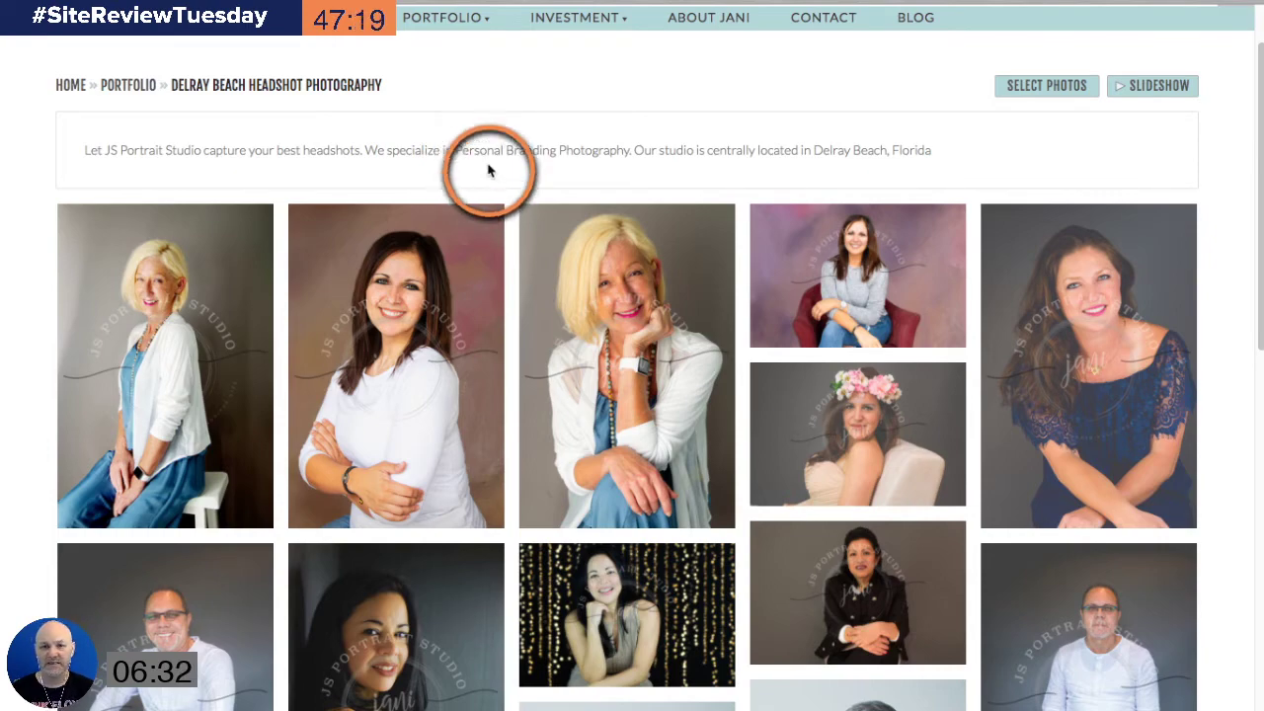
# - Open the headshot of the smiling seated man in glasses and a white shirt, showing its caption
pyautogui.scroll(-3, 592, 162)
pyautogui.scroll(-2, 597, 197)
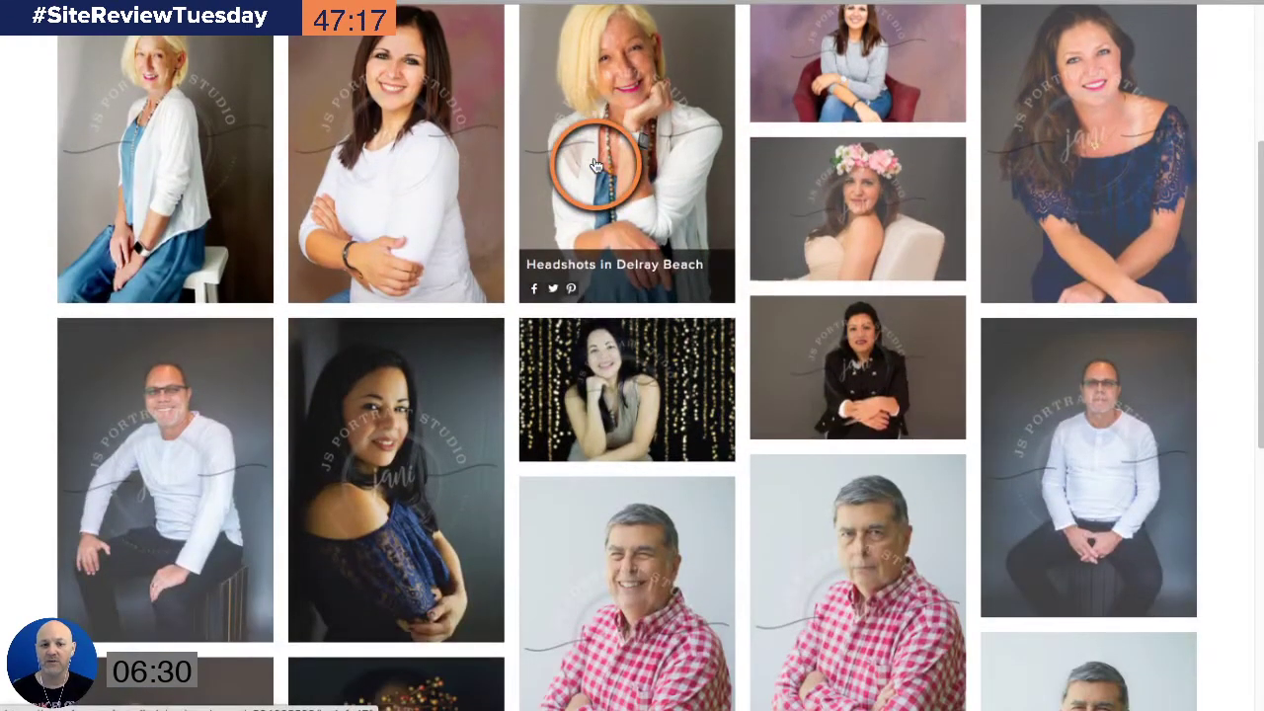
pyautogui.scroll(-1, 600, 237)
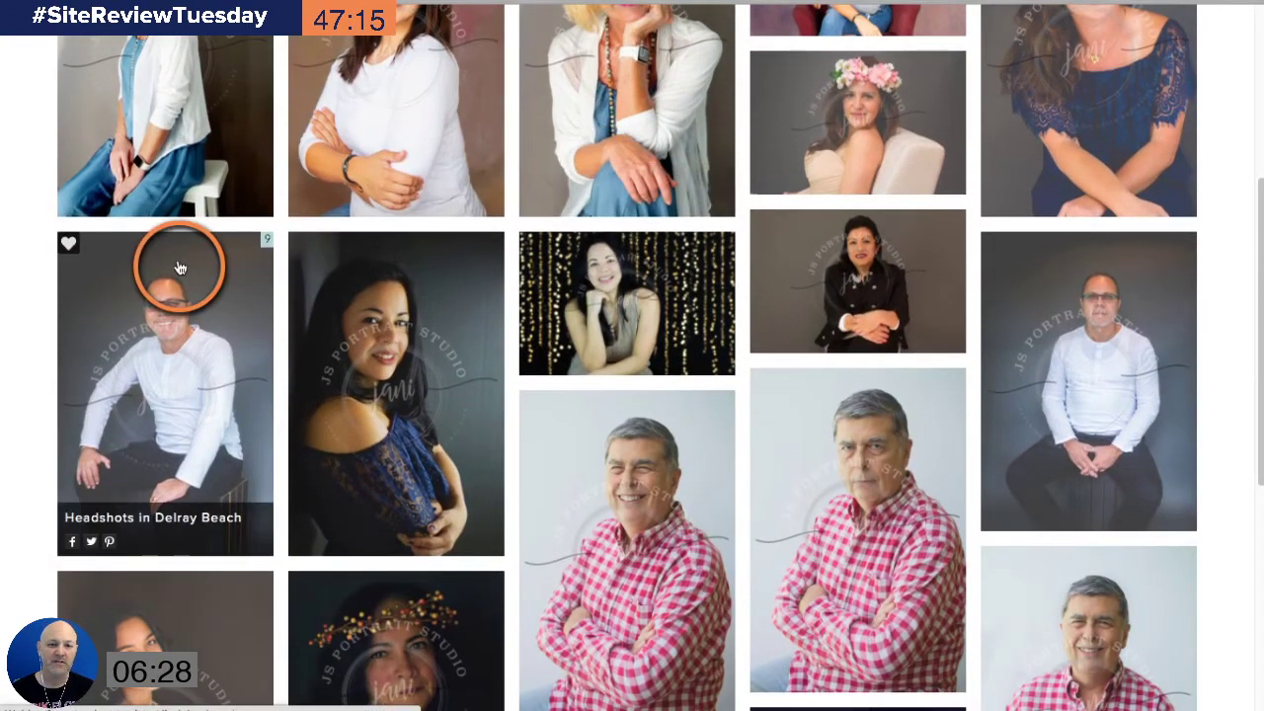
pyautogui.click(181, 269)
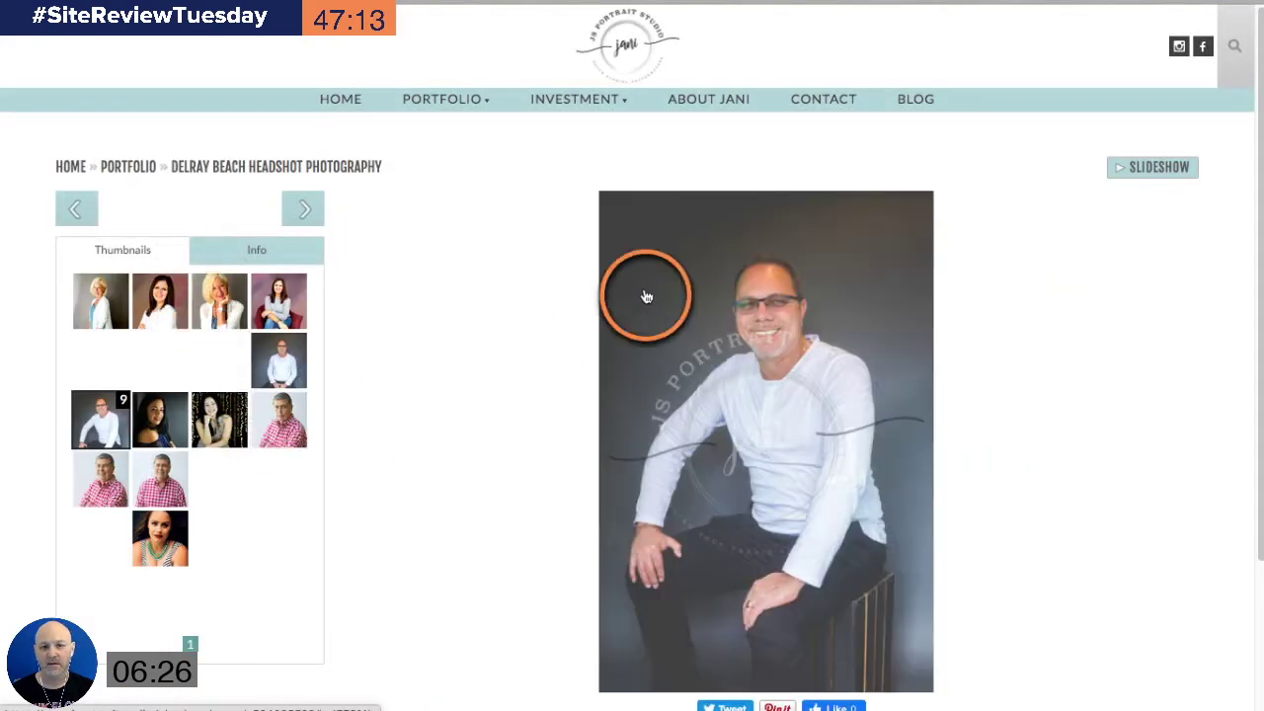
pyautogui.scroll(-2, 1012, 286)
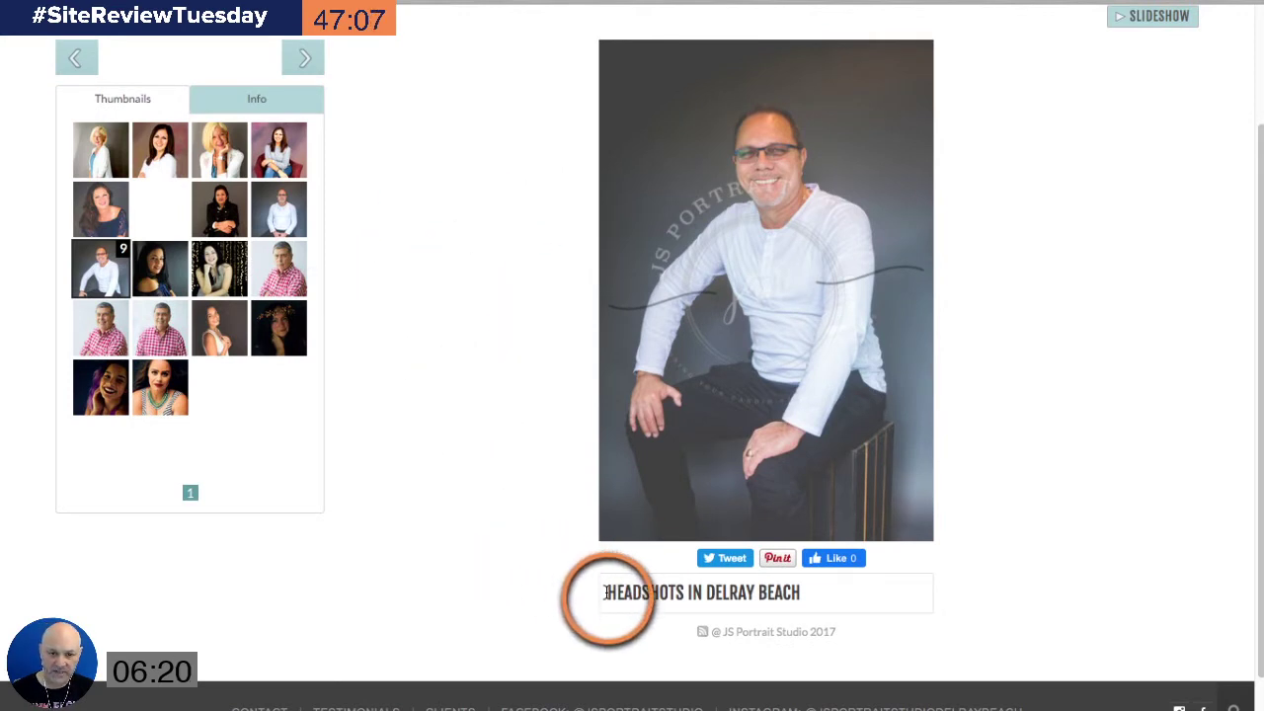
# - Highlight the caption below the man's photo and open the headshot of the woman in front of gold lights
pyautogui.moveTo(606, 592); pyautogui.dragTo(652, 596)
pyautogui.click(820, 596)
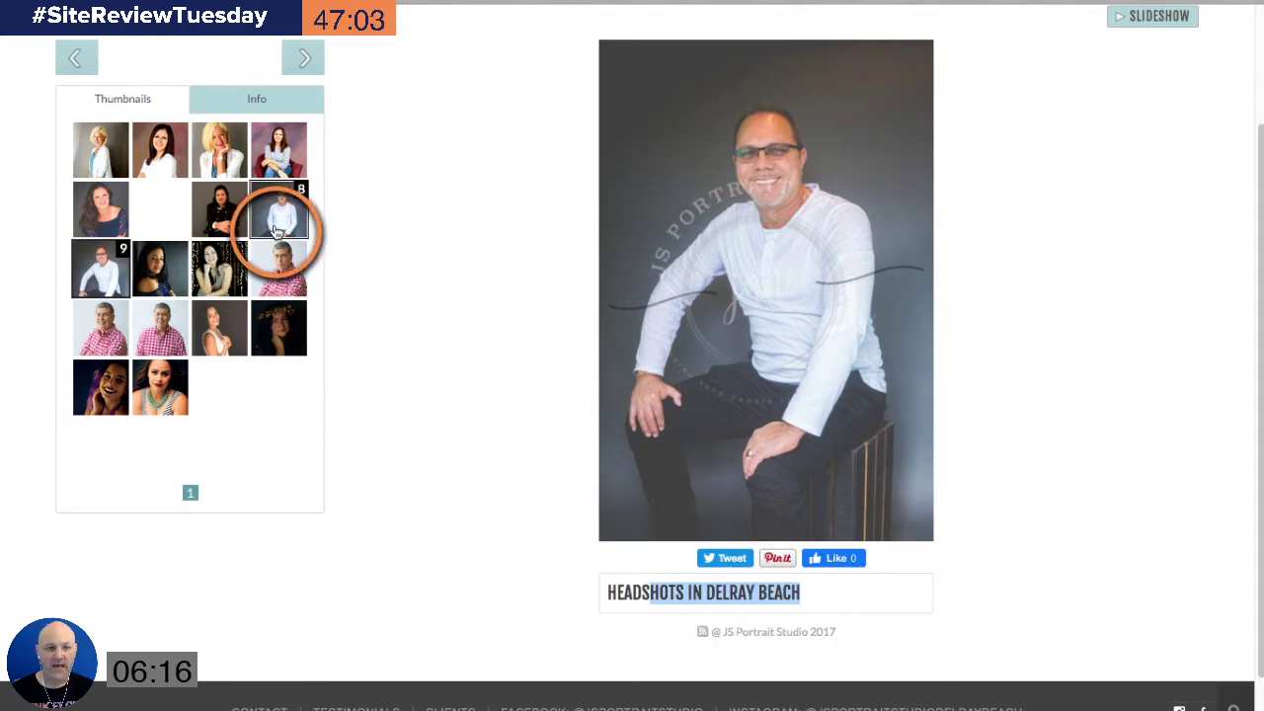
pyautogui.click(218, 268)
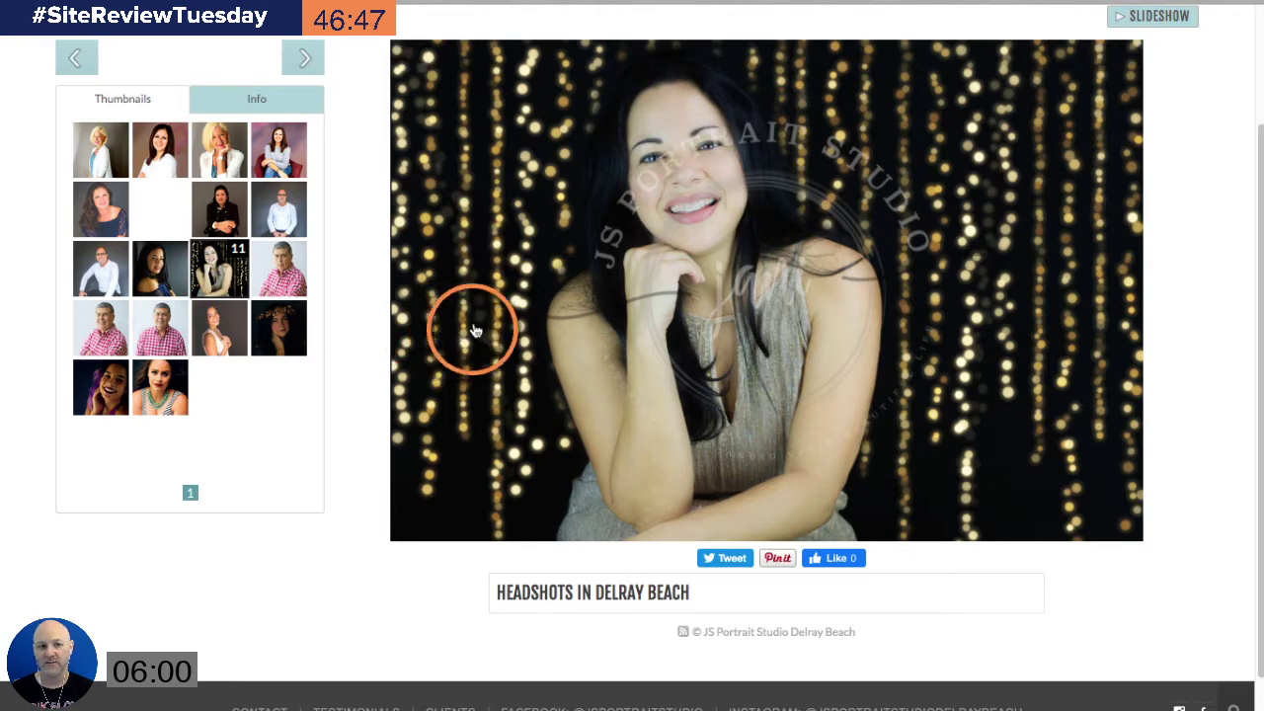
# - Open the headshot of the seated blonde woman, and return to the woman in front of the gold lights for comparison
pyautogui.click(102, 153)
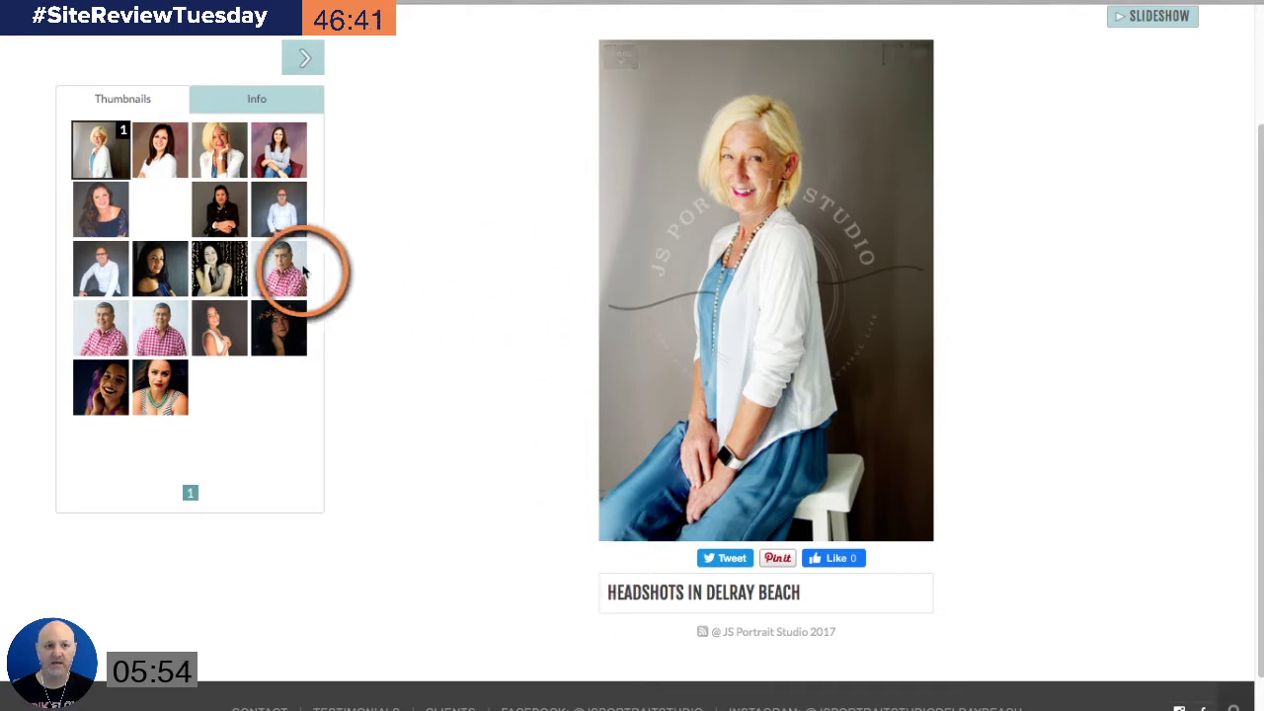
pyautogui.click(216, 272)
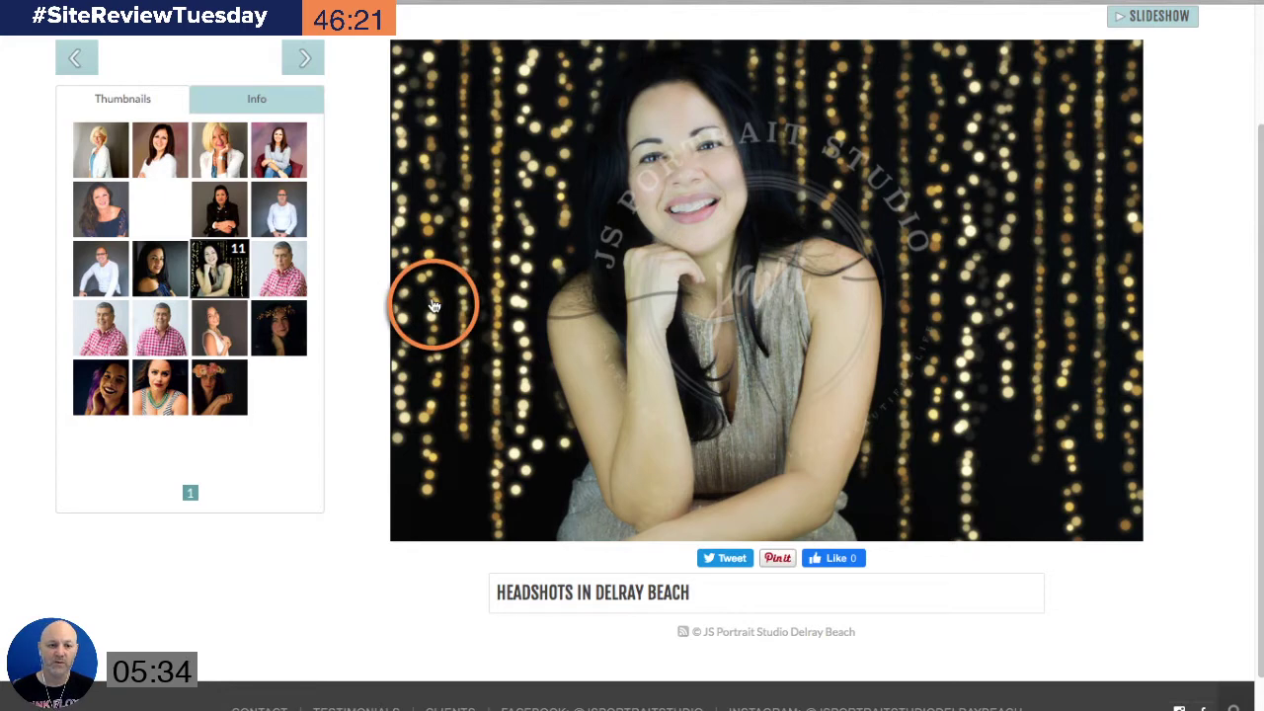
# - Open the portfolio's Products page and place the cursor in the Name field of its registration form
pyautogui.scroll(2, 424, 302)
pyautogui.moveTo(438, 99)
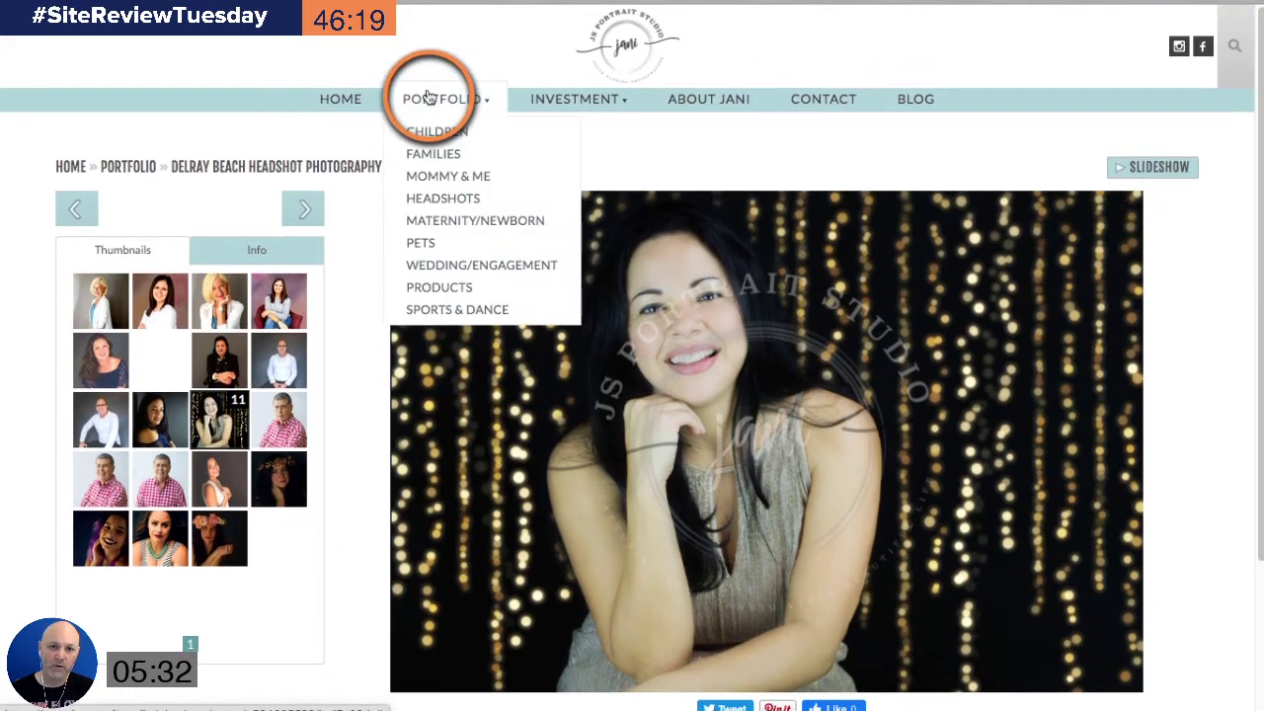
pyautogui.click(460, 296)
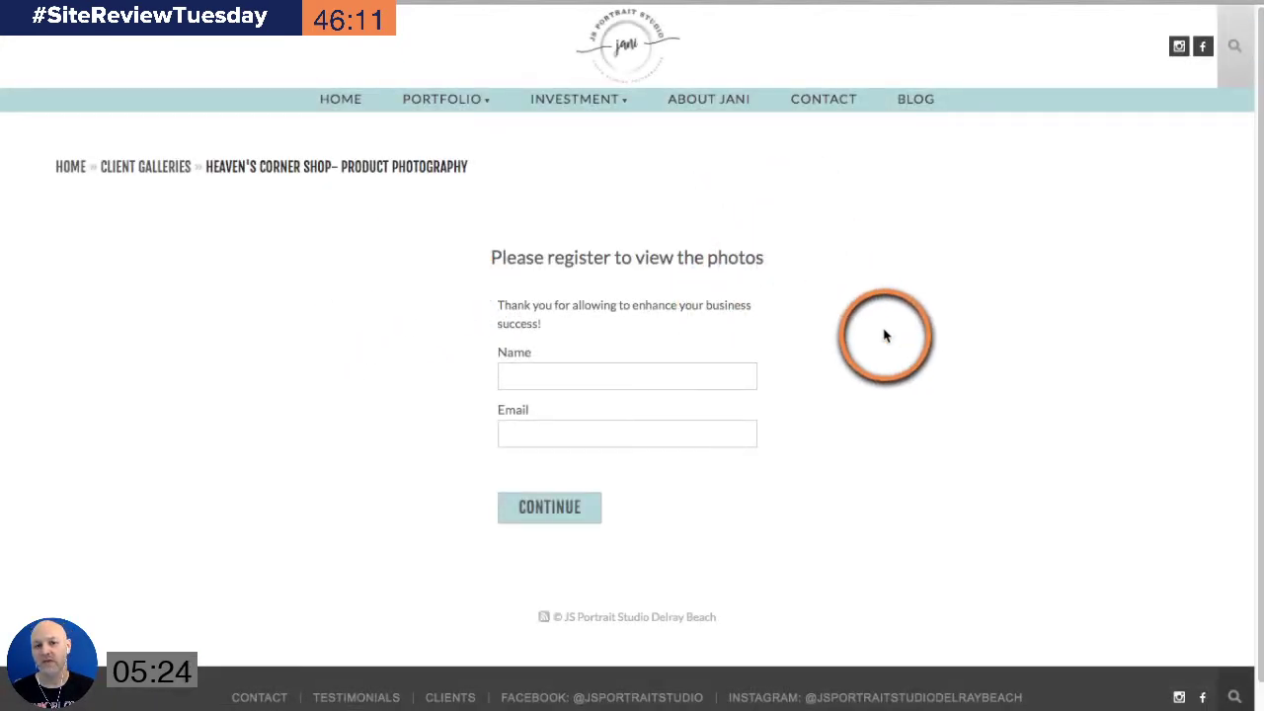
pyautogui.click(621, 381)
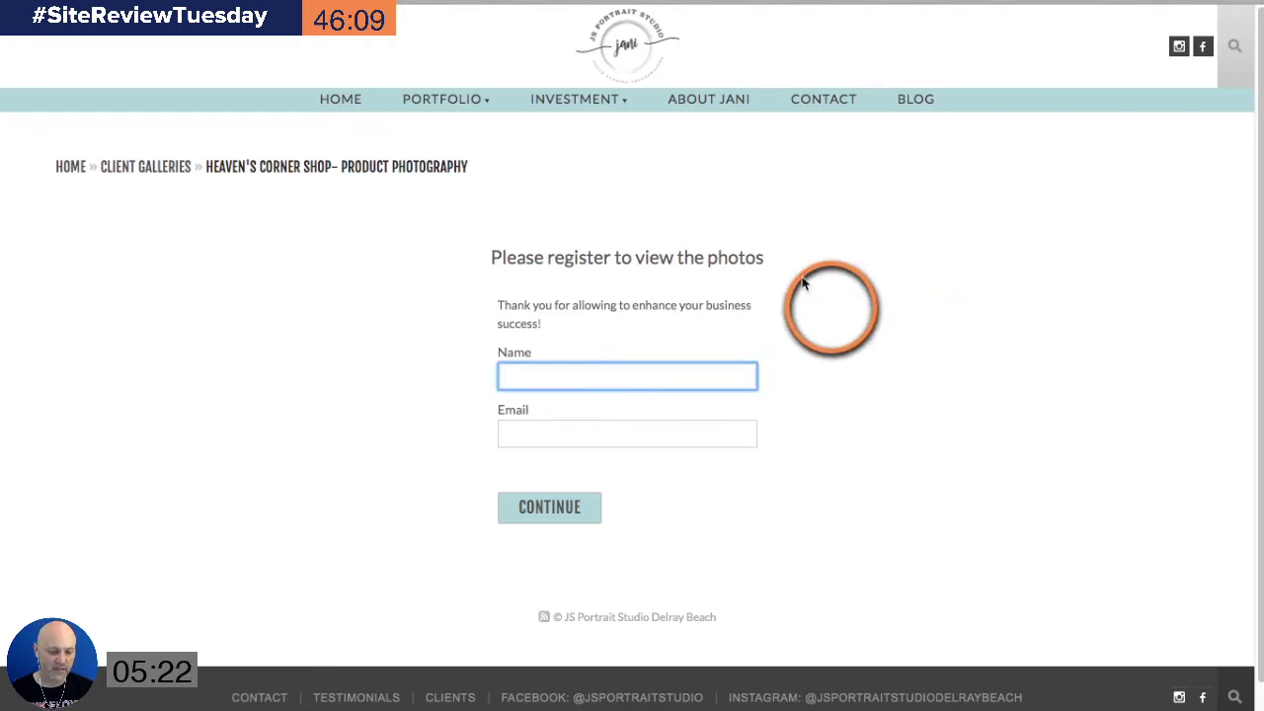
# - Open the portfolio's Sports & Dance gallery and highlight the opening text of its description
pyautogui.moveTo(460, 110)
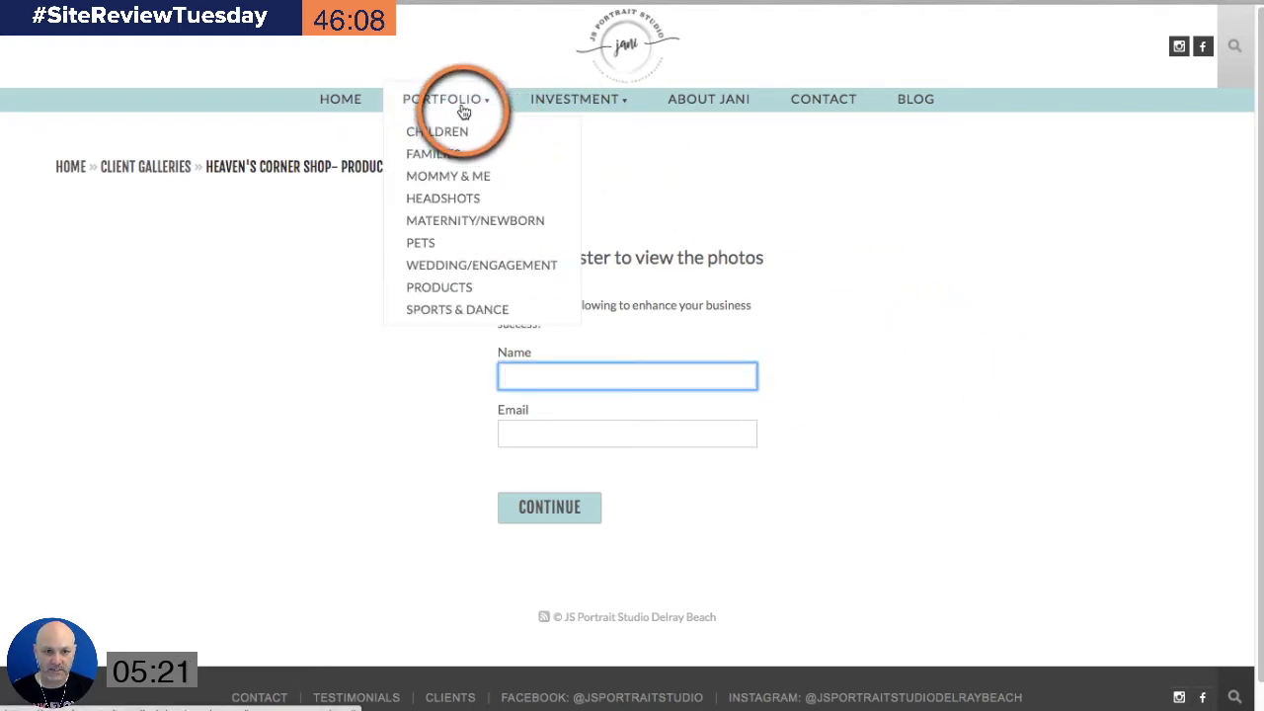
pyautogui.click(451, 308)
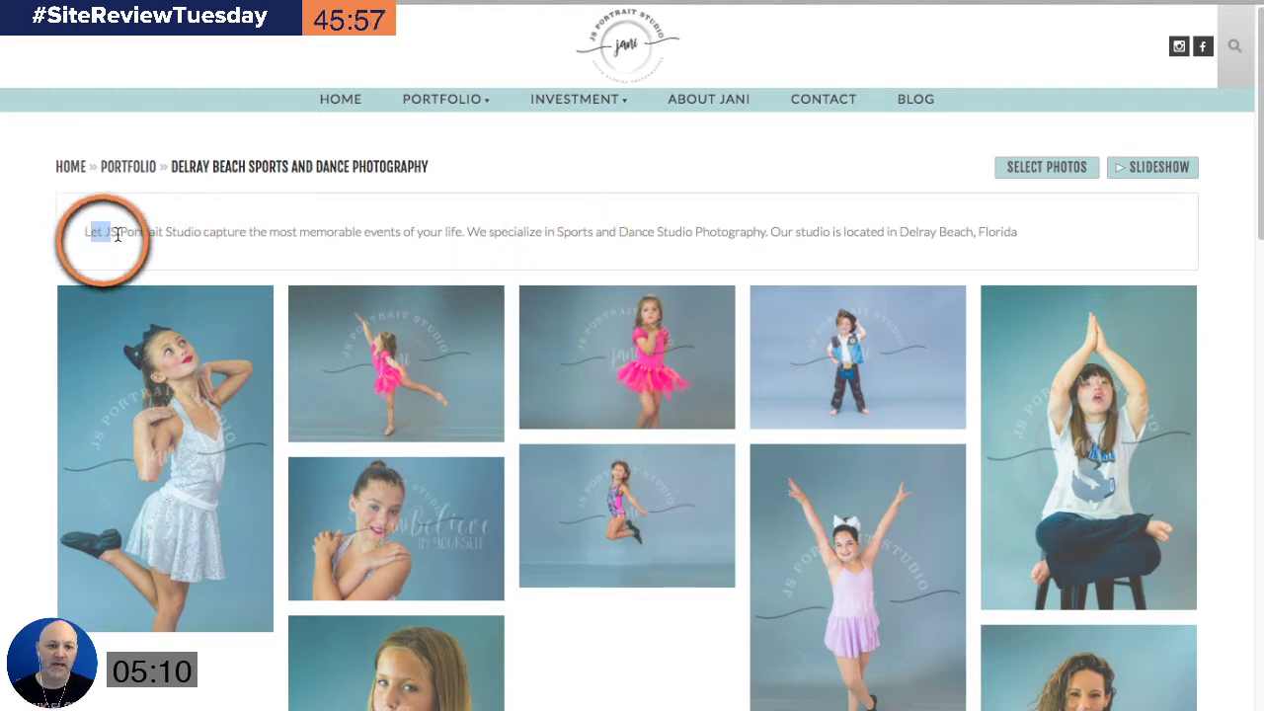
pyautogui.moveTo(88, 231); pyautogui.dragTo(532, 237)
pyautogui.click(533, 237)
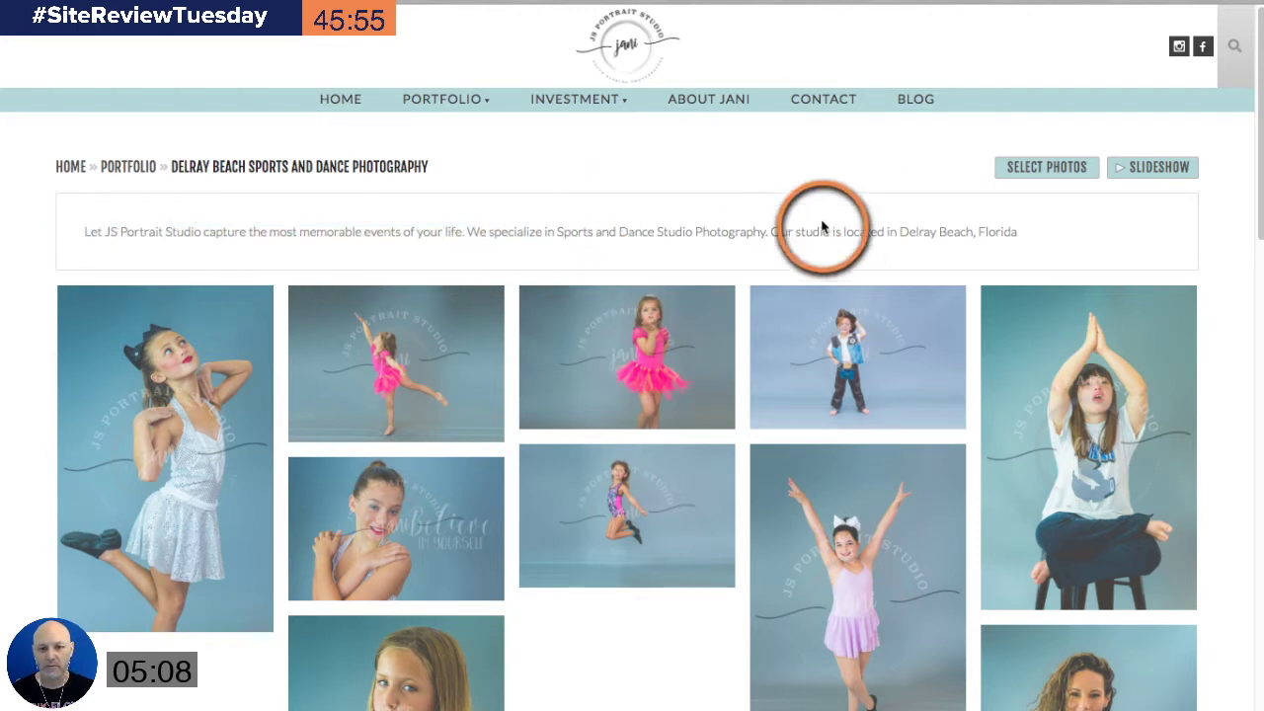
# - Examine all the photos in the Sports & Dance gallery down to the footer and return to its description
pyautogui.scroll(-3, 847, 237)
pyautogui.scroll(-15, 865, 250)
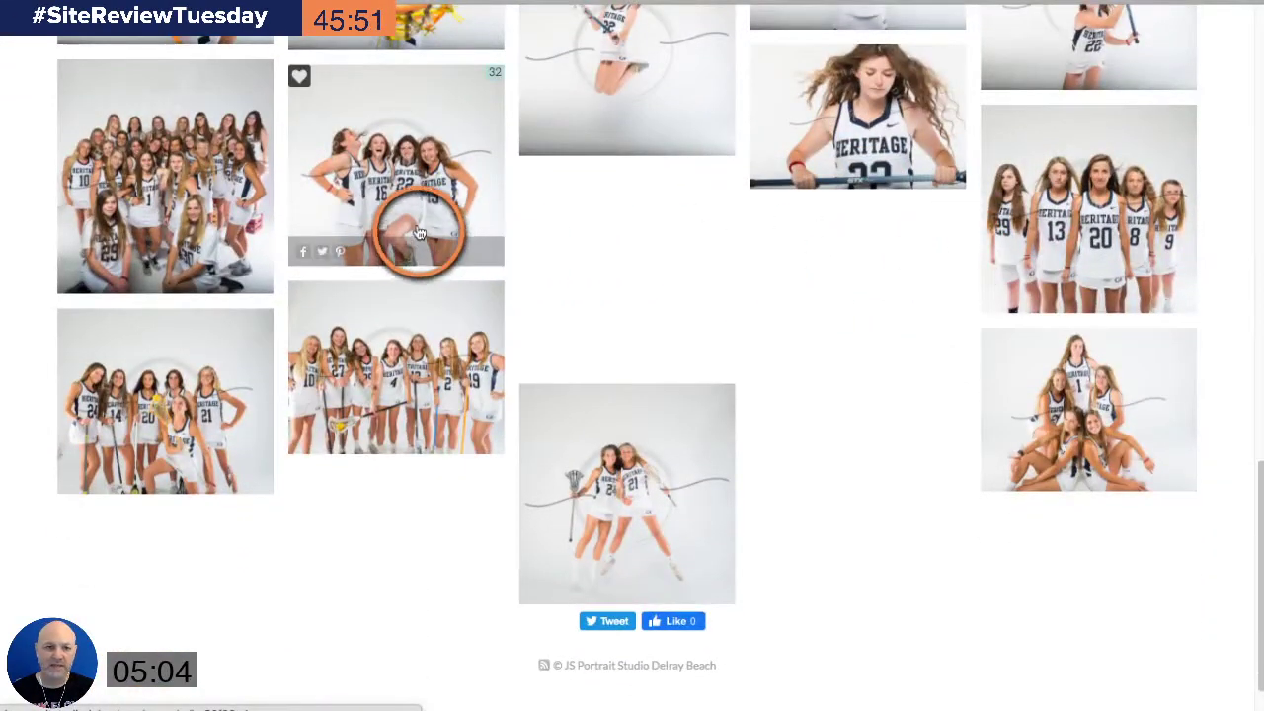
pyautogui.scroll(-1, 417, 187)
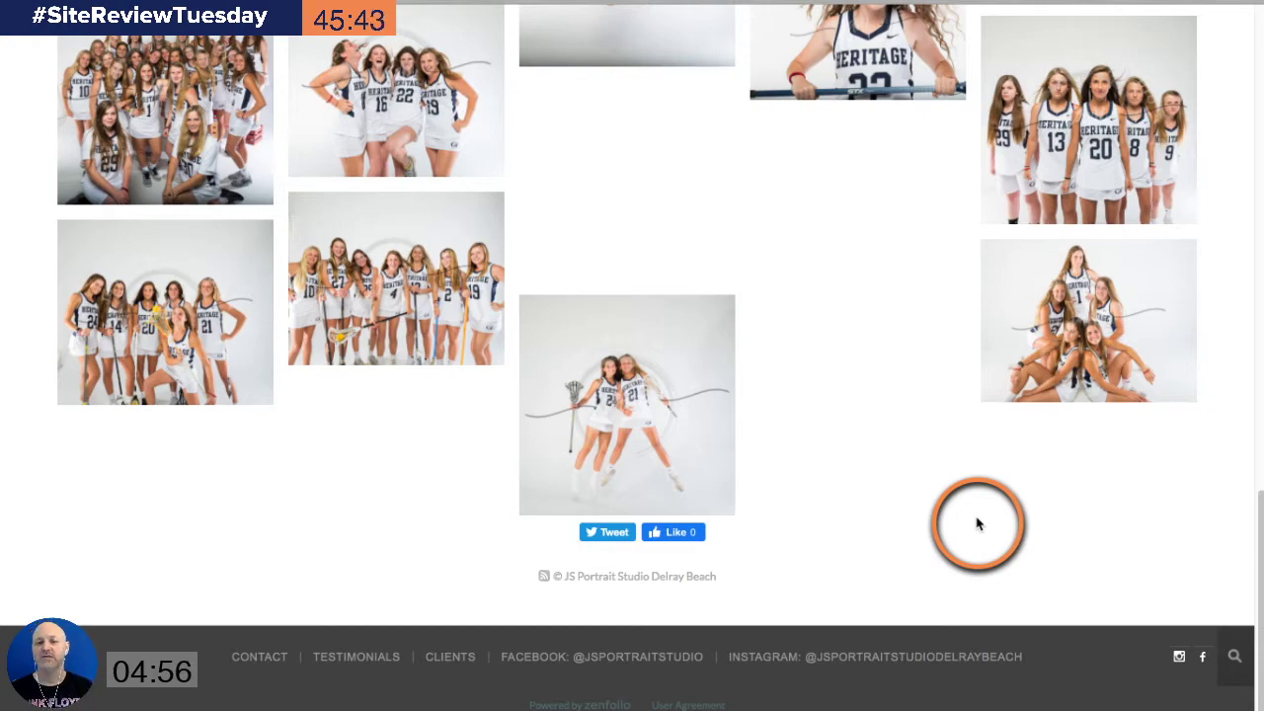
pyautogui.scroll(20, 978, 524)
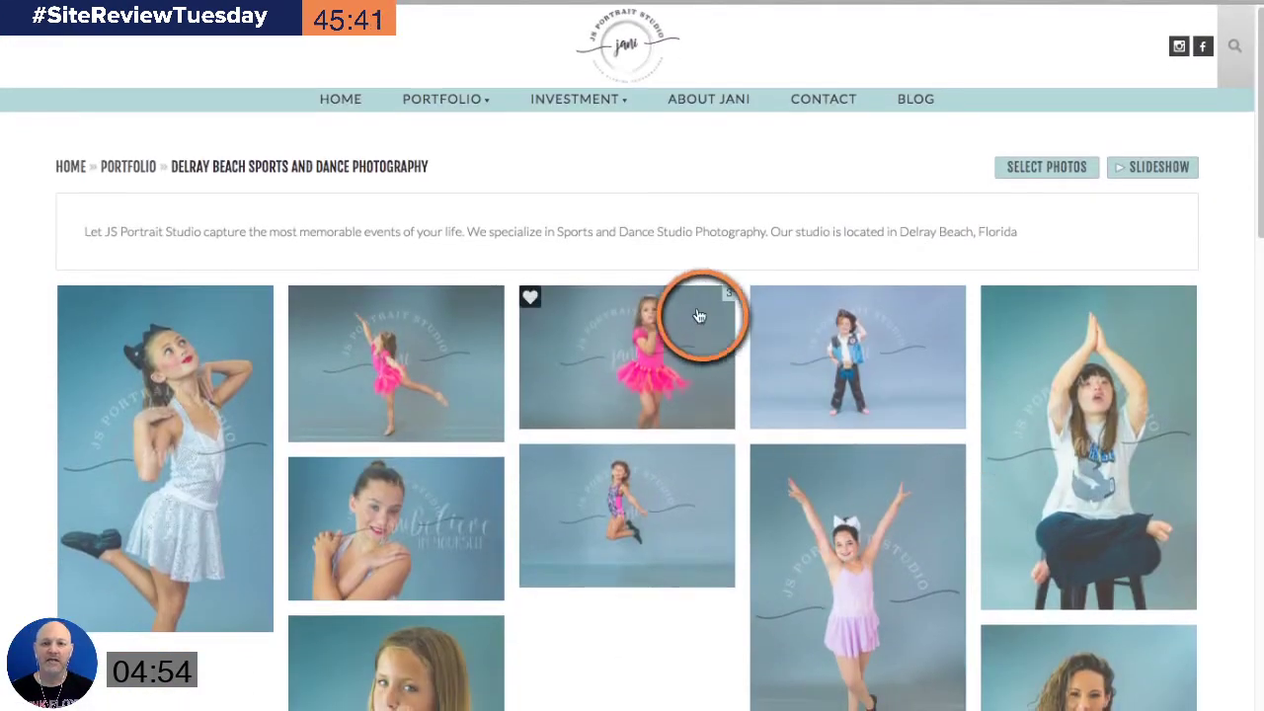
# - Open the Family Photography investment page and look over its banner photo, introduction and booking link
pyautogui.moveTo(563, 94)
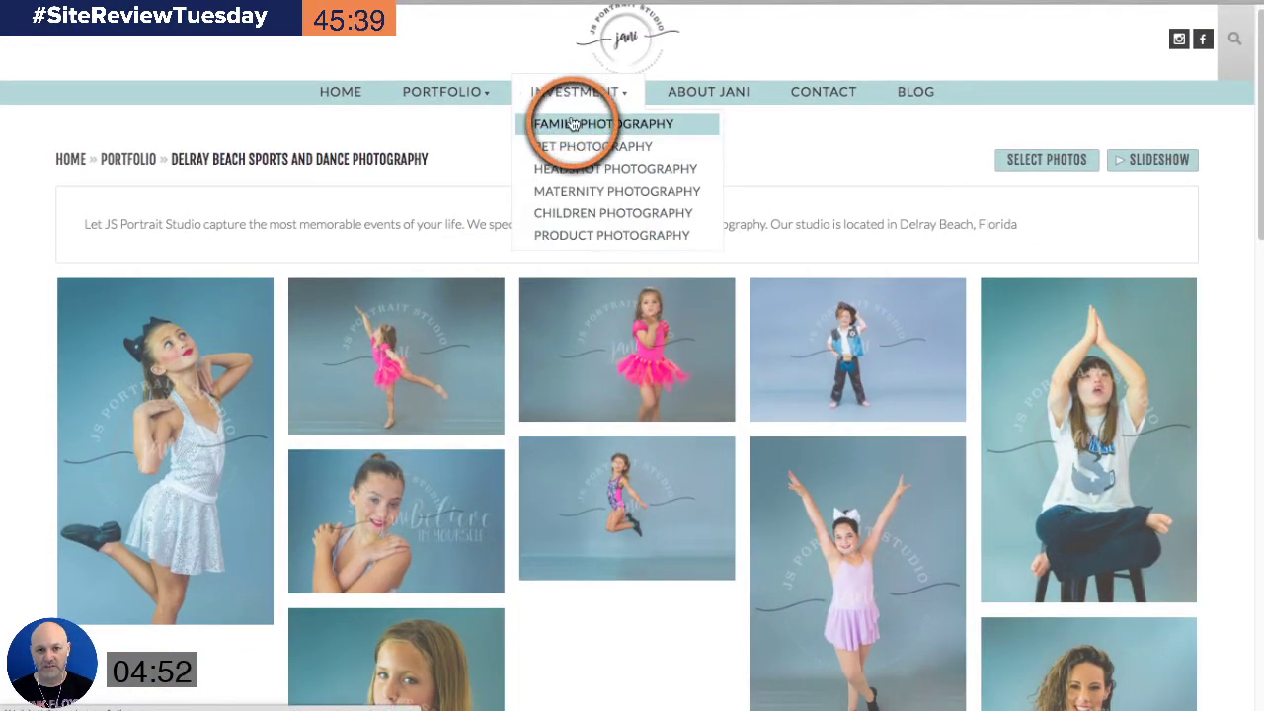
pyautogui.click(573, 123)
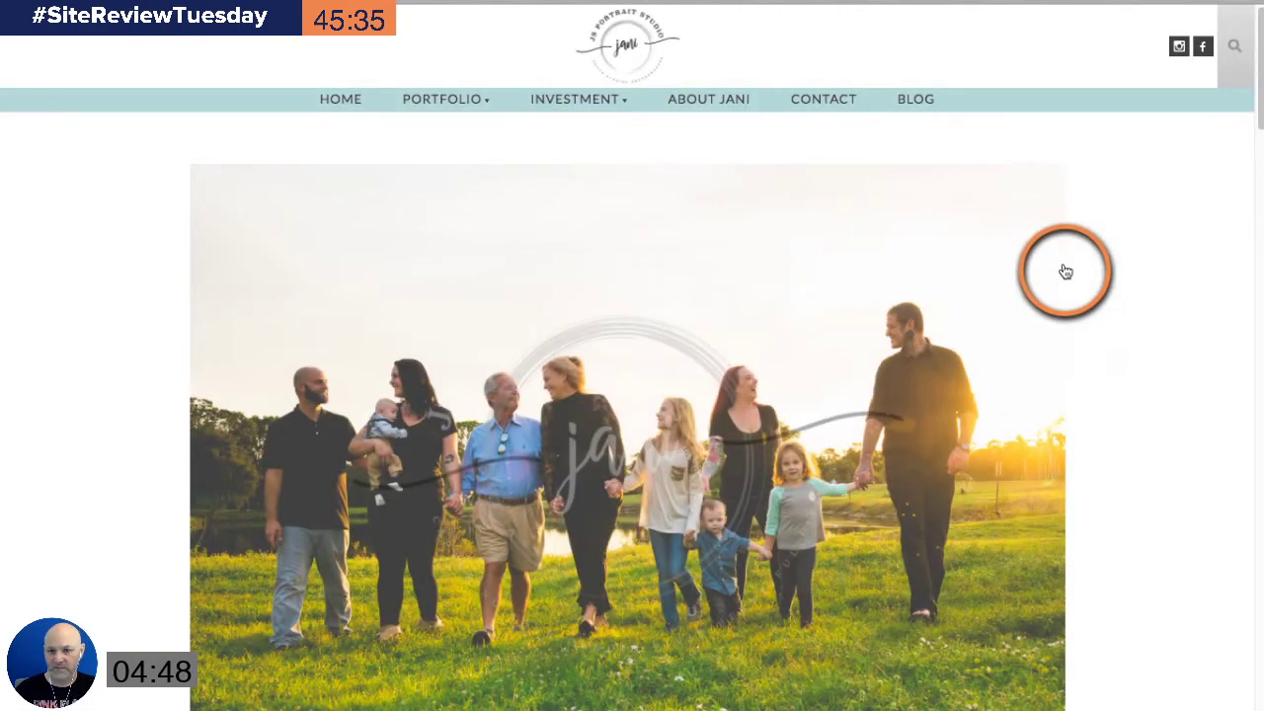
pyautogui.scroll(-3, 1142, 235)
pyautogui.scroll(-8, 1143, 235)
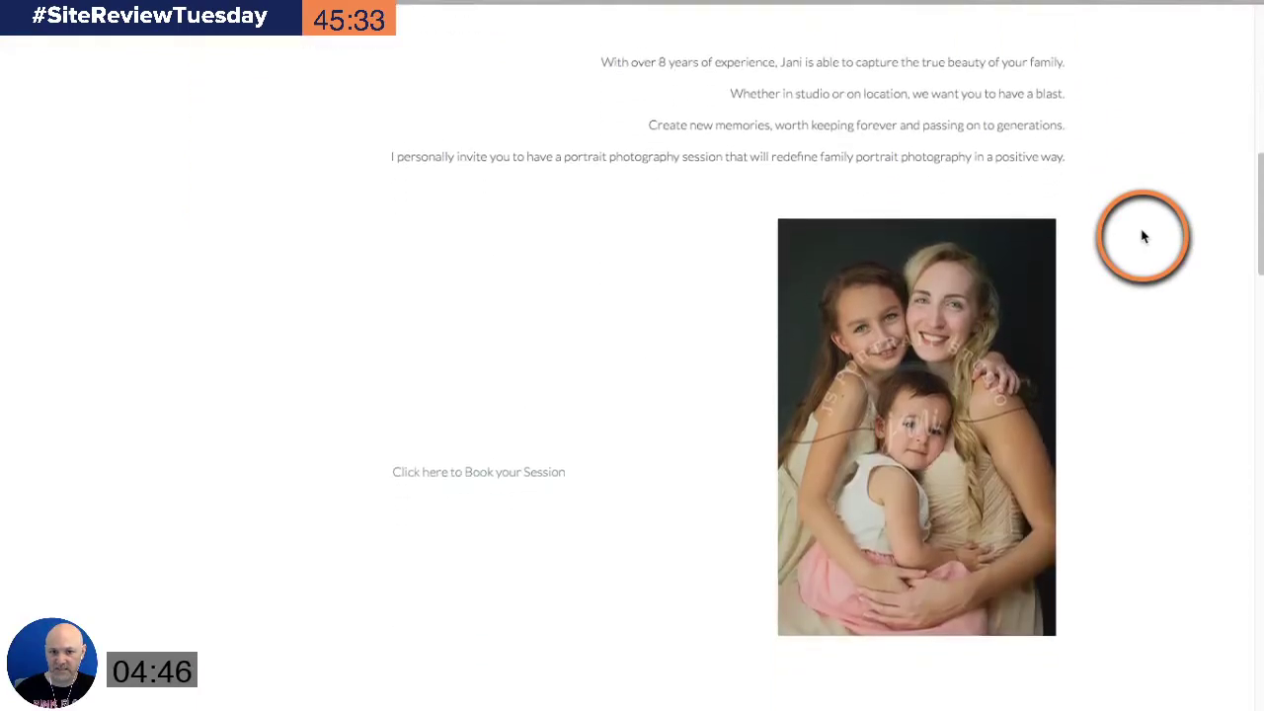
pyautogui.scroll(10, 1143, 235)
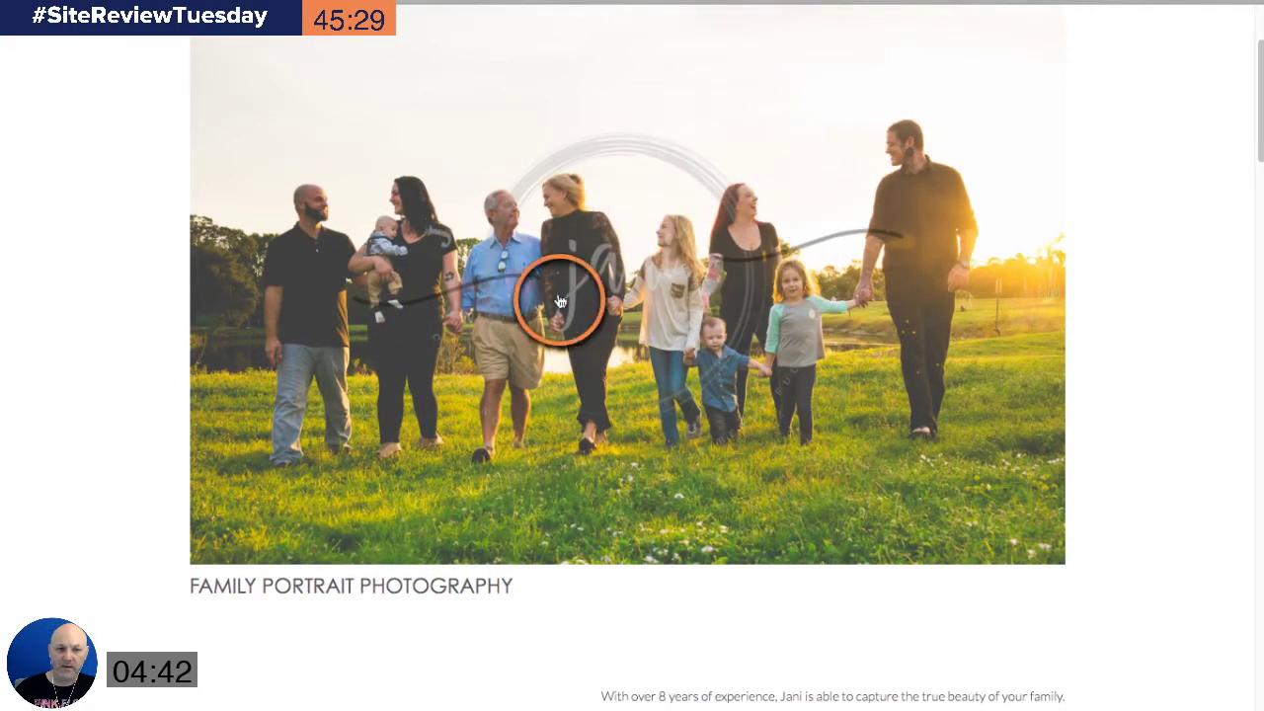
# - Highlight the four introductory lines below the Family Portrait Photography heading, and clear the highlight
pyautogui.scroll(-2, 873, 227)
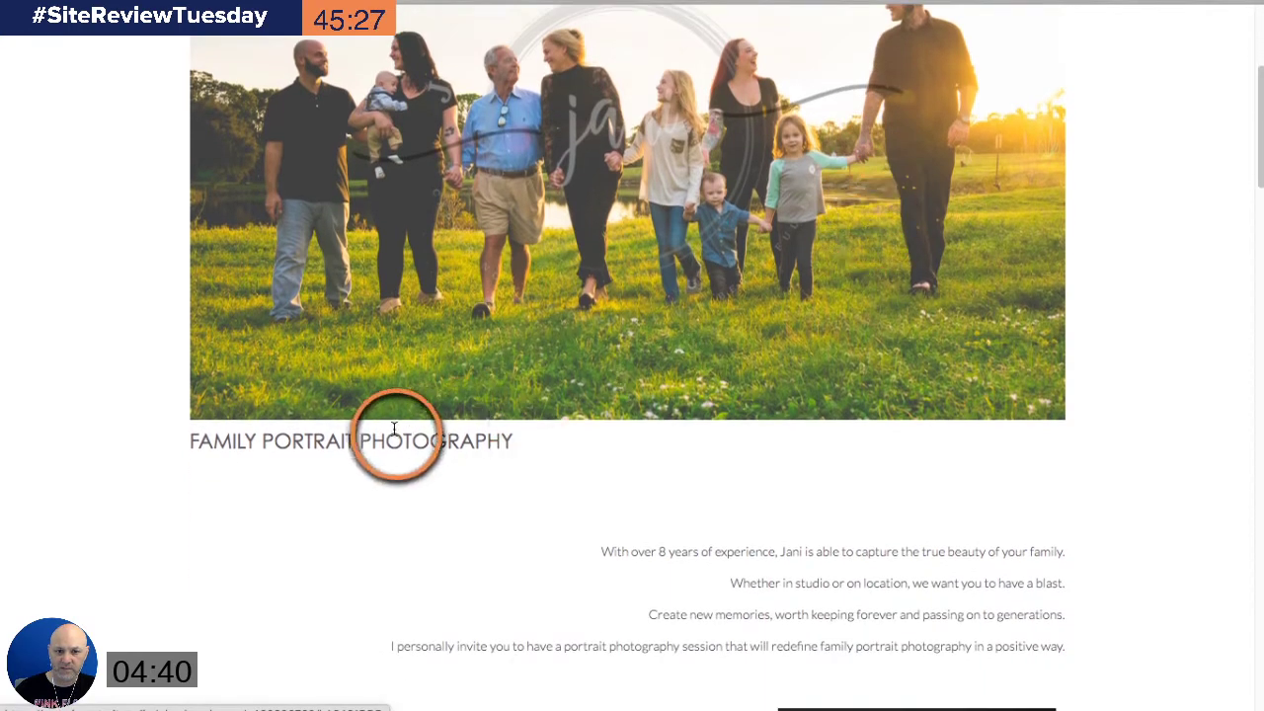
pyautogui.scroll(-2, 743, 283)
pyautogui.scroll(-3, 731, 433)
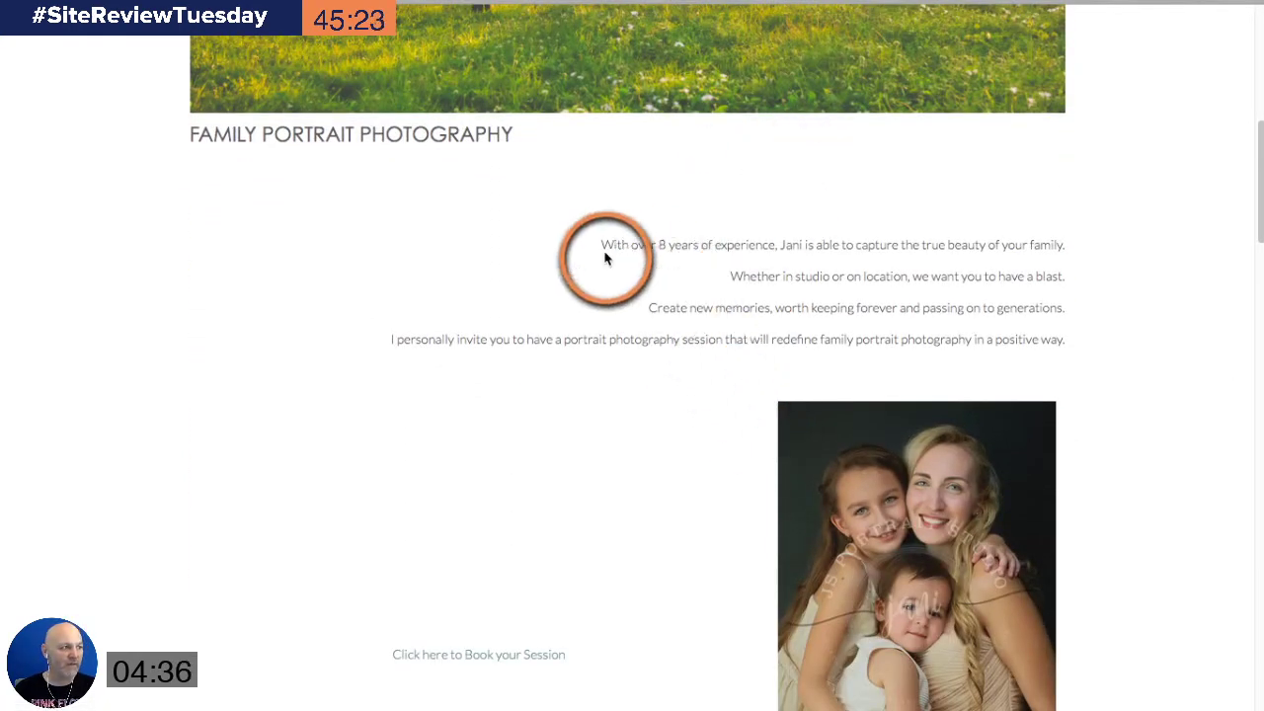
pyautogui.moveTo(600, 246); pyautogui.dragTo(1067, 346)
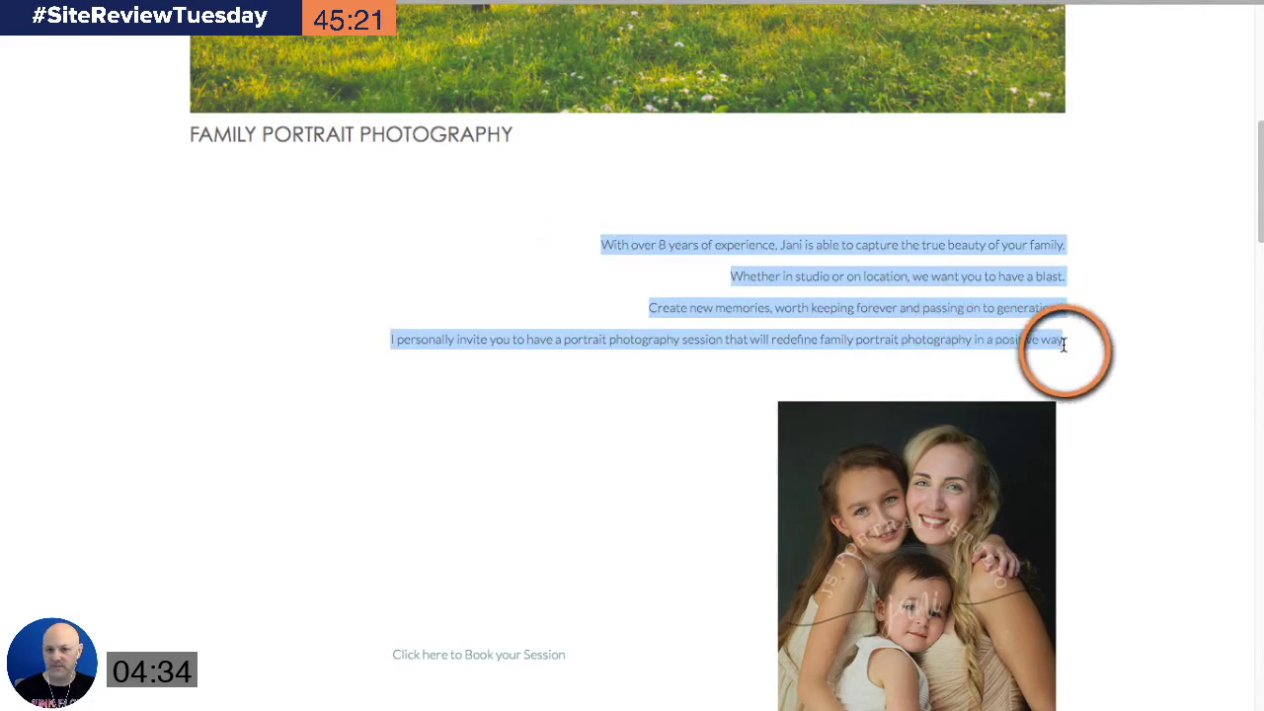
pyautogui.click(1108, 366)
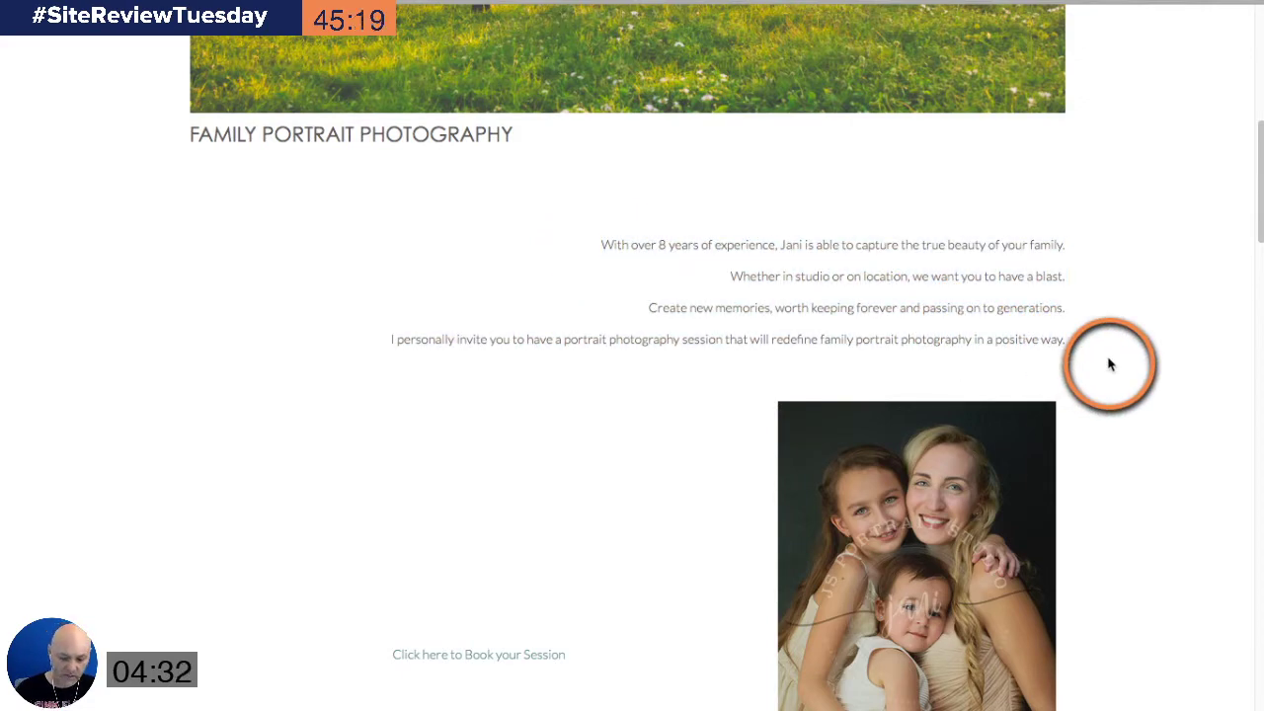
# - Magnify the family photography page and examine its introductory text and the portrait beside the booking link
pyautogui.scroll(5, 1108, 365)
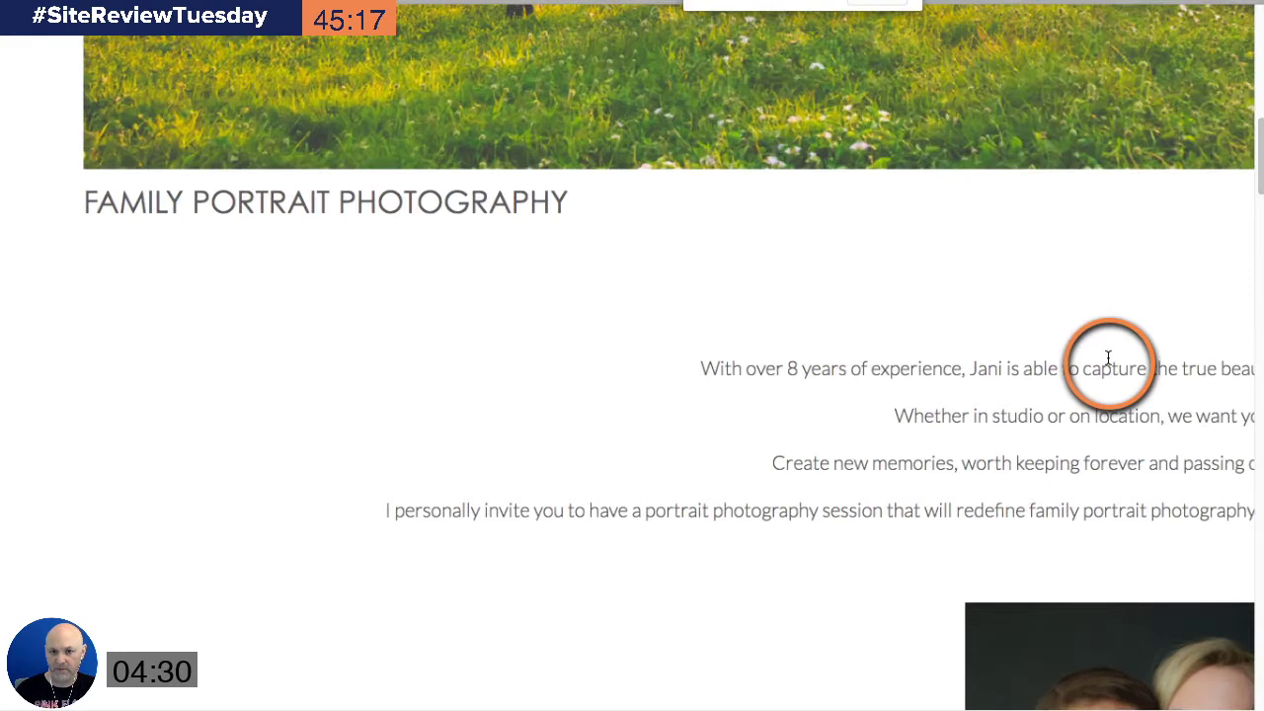
pyautogui.scroll(-5, 1108, 358)
pyautogui.scroll(-2, 1108, 360)
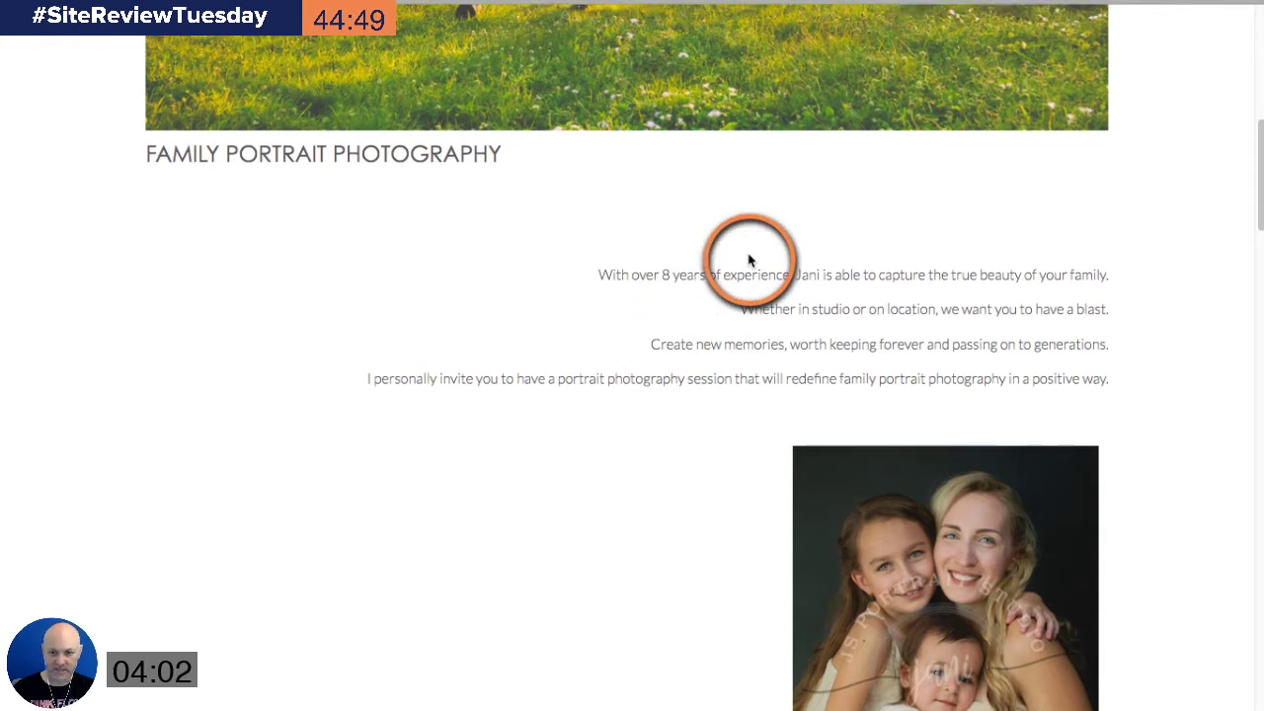
pyautogui.scroll(-4, 749, 259)
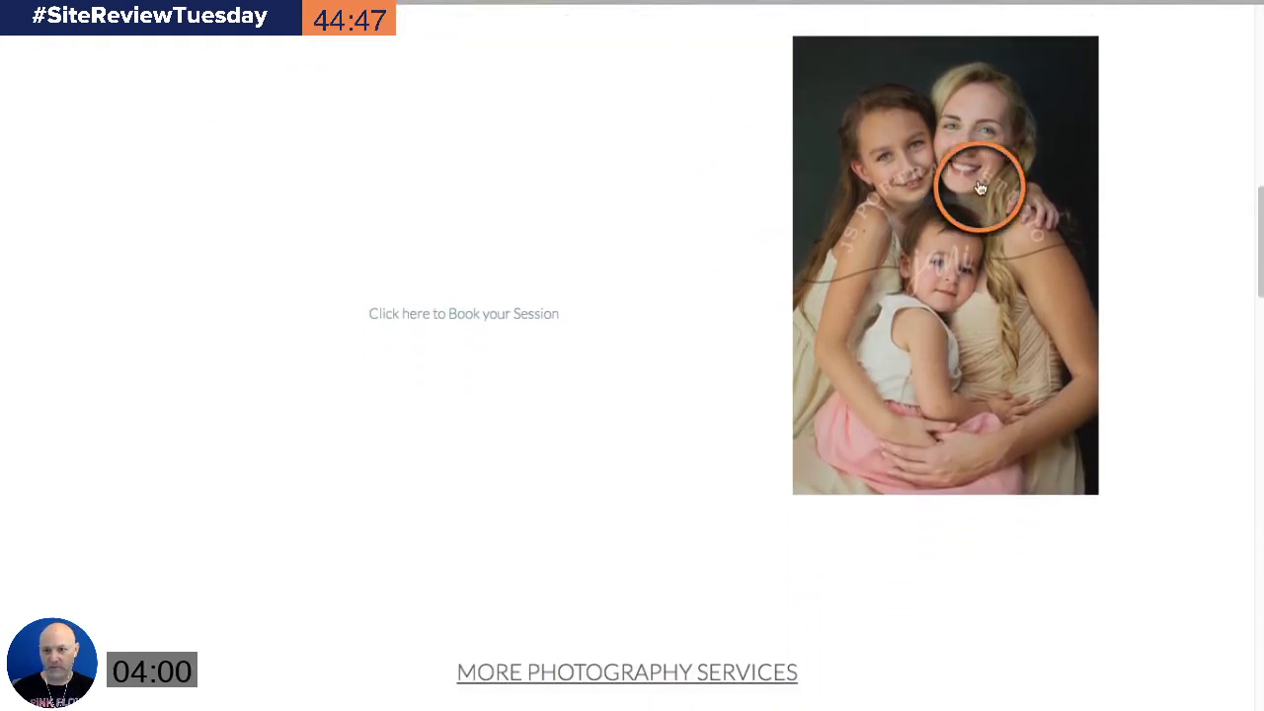
# - Open the session booking form and examine it from the contact fields through the gift certificates to the credit card details
pyautogui.scroll(1, 770, 563)
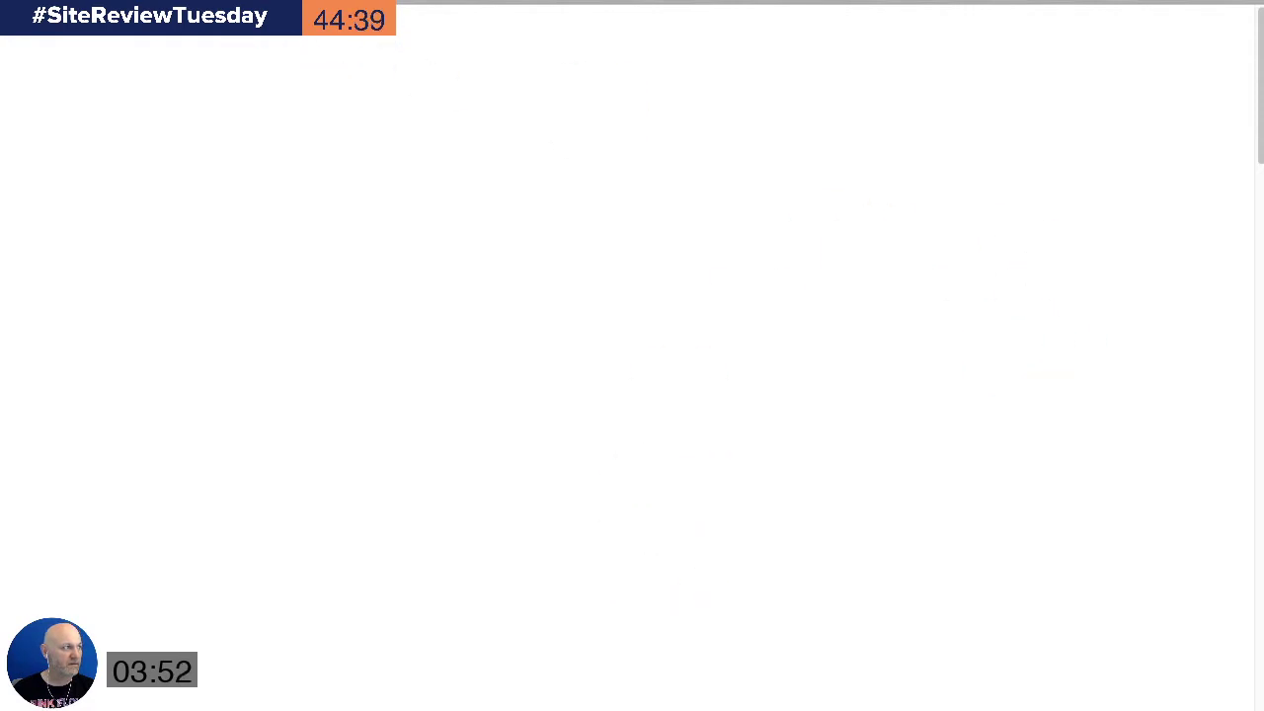
pyautogui.click(422, 164)
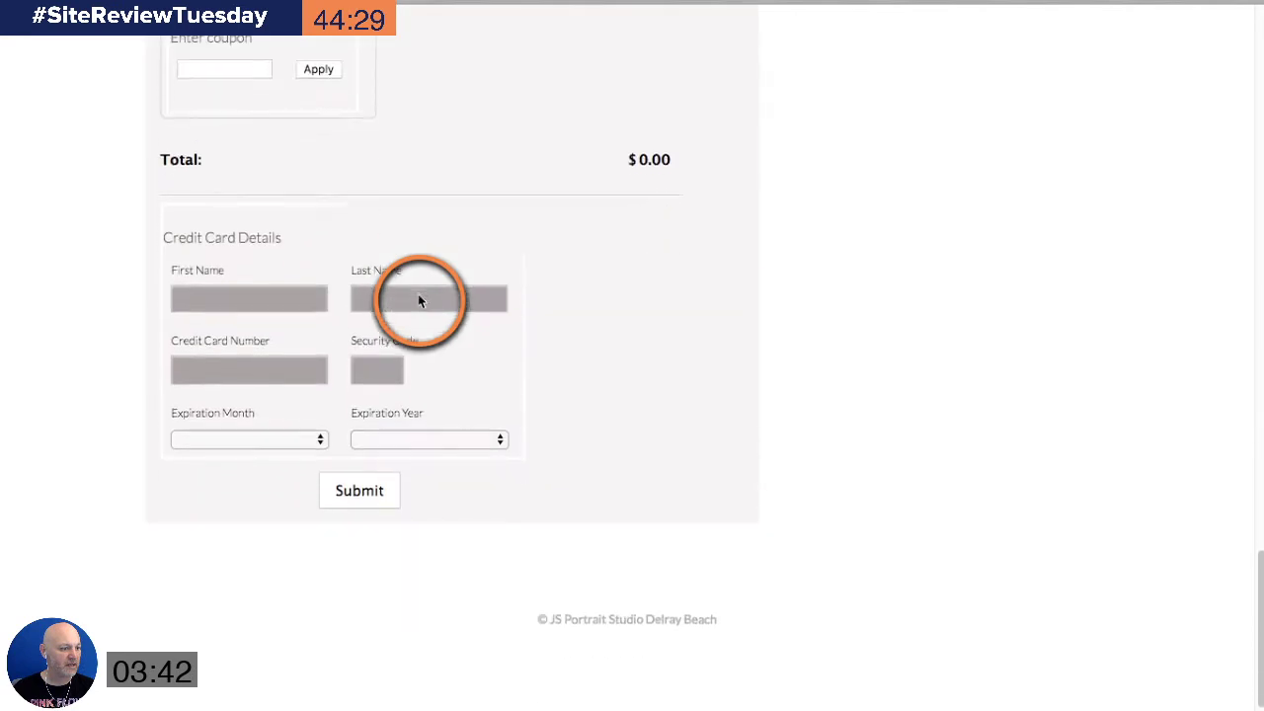
pyautogui.scroll(15, 418, 301)
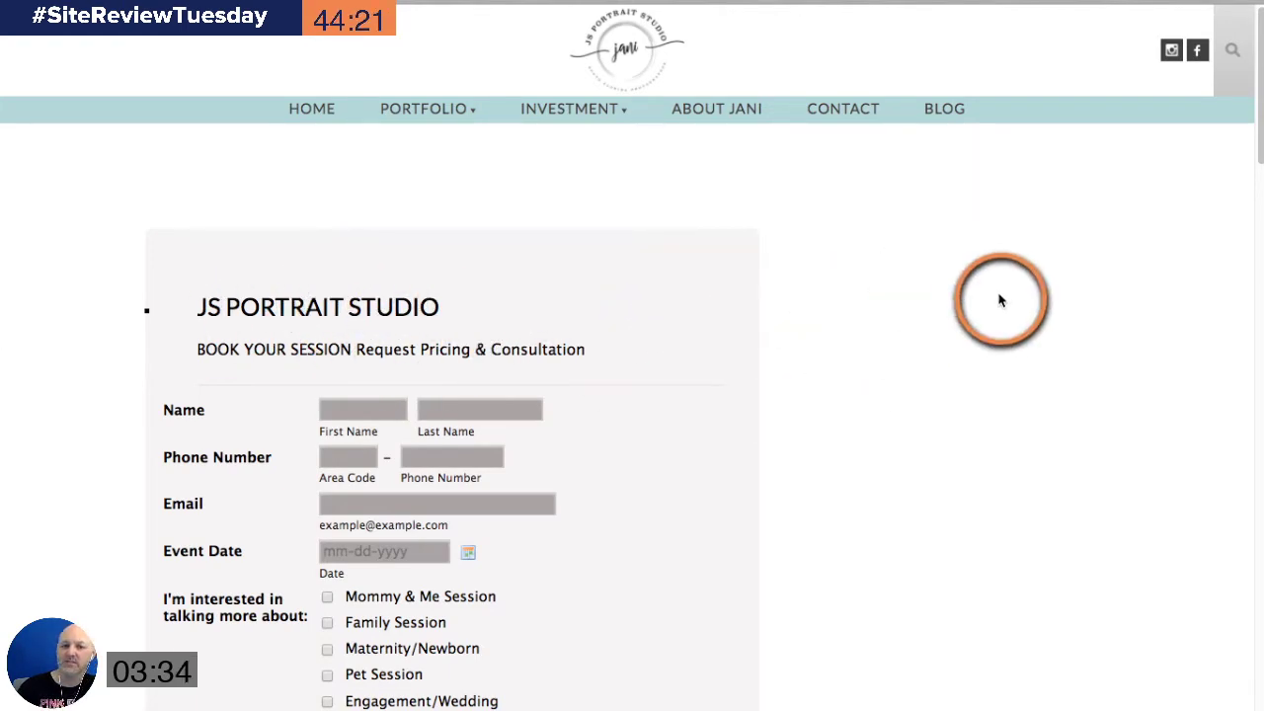
pyautogui.scroll(-12, 1000, 300)
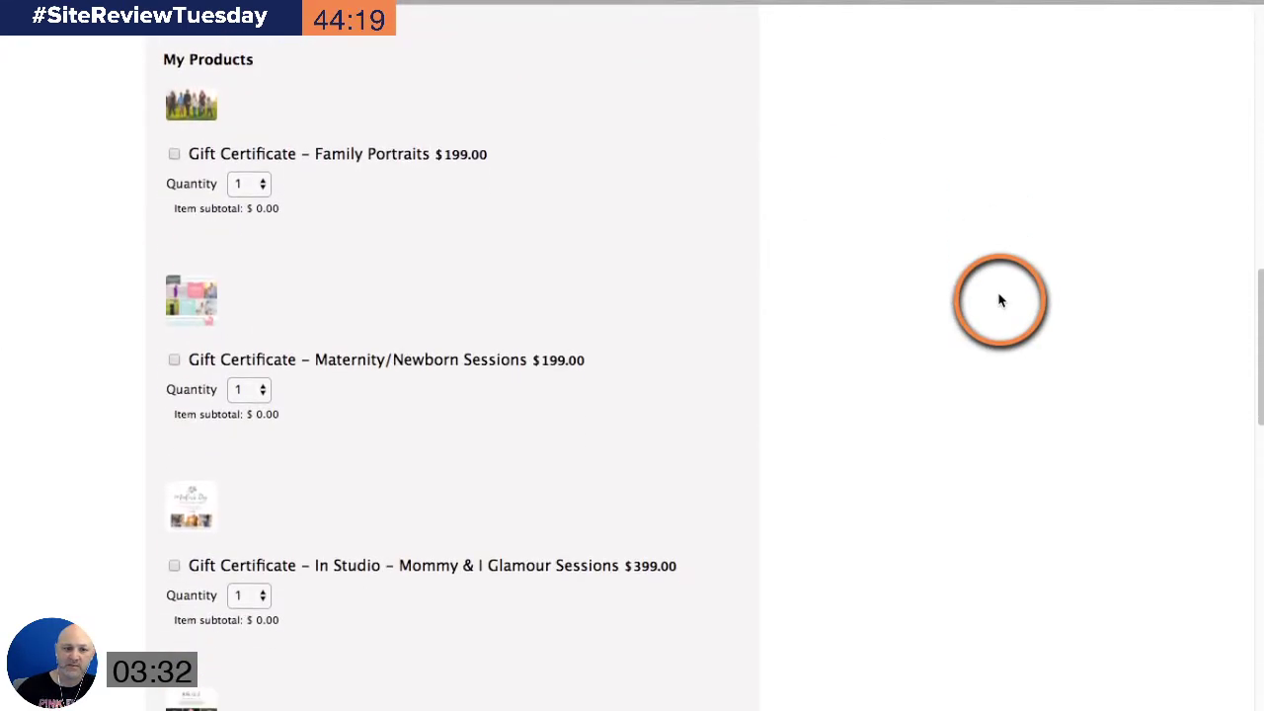
pyautogui.scroll(9, 999, 300)
pyautogui.scroll(3, 1000, 300)
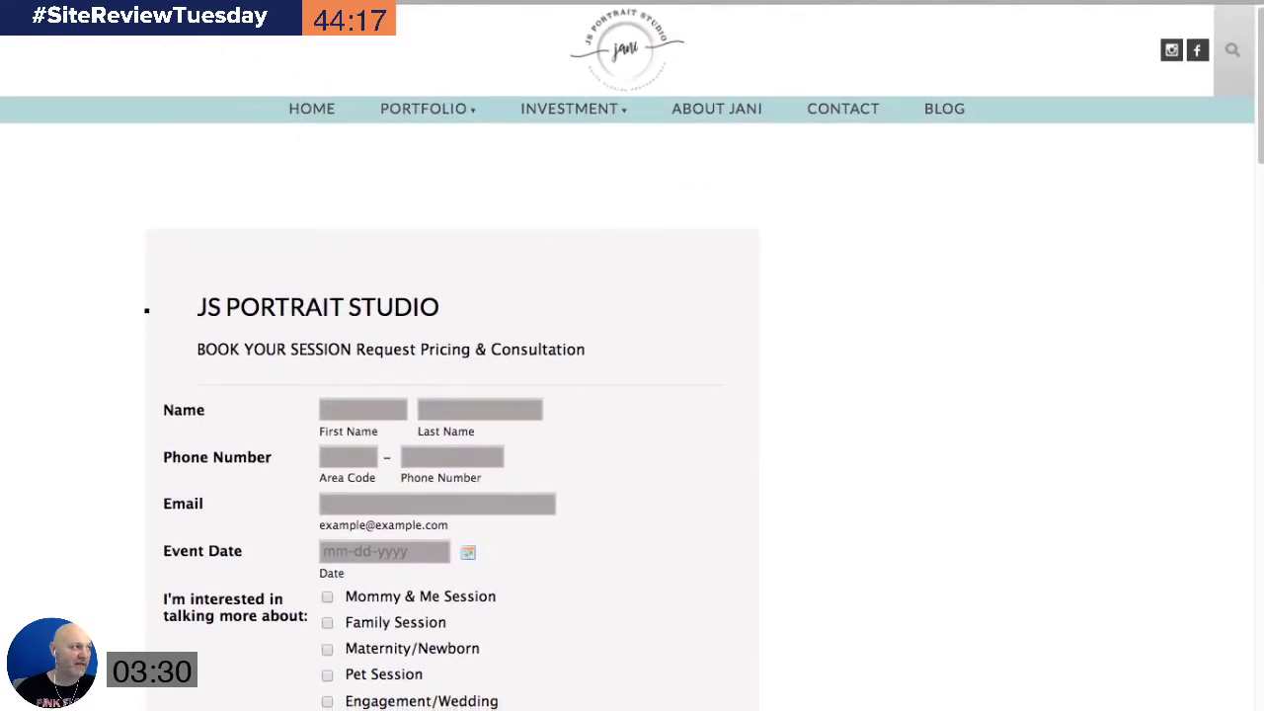
# - Return to the family photography page and review it from the More Photography Services list back up to the banner photo
pyautogui.hotkey('alt', 'Left')
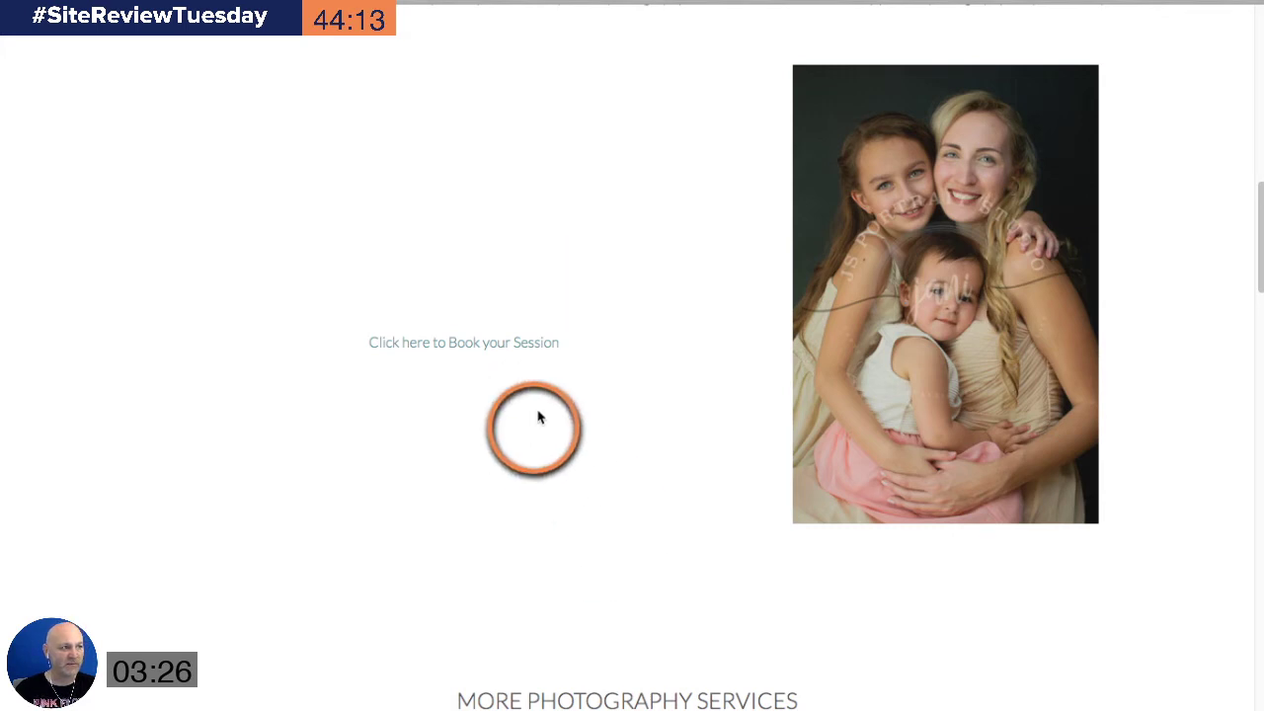
pyautogui.scroll(-6, 629, 259)
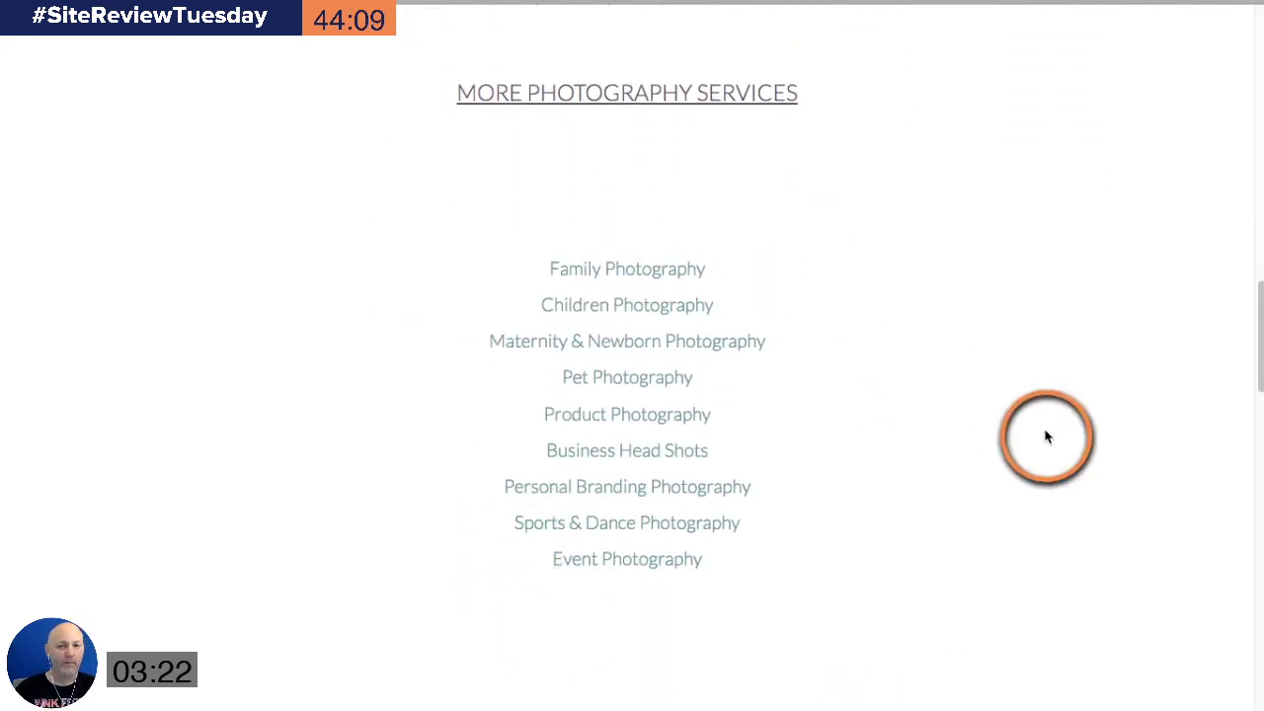
pyautogui.scroll(10, 1047, 437)
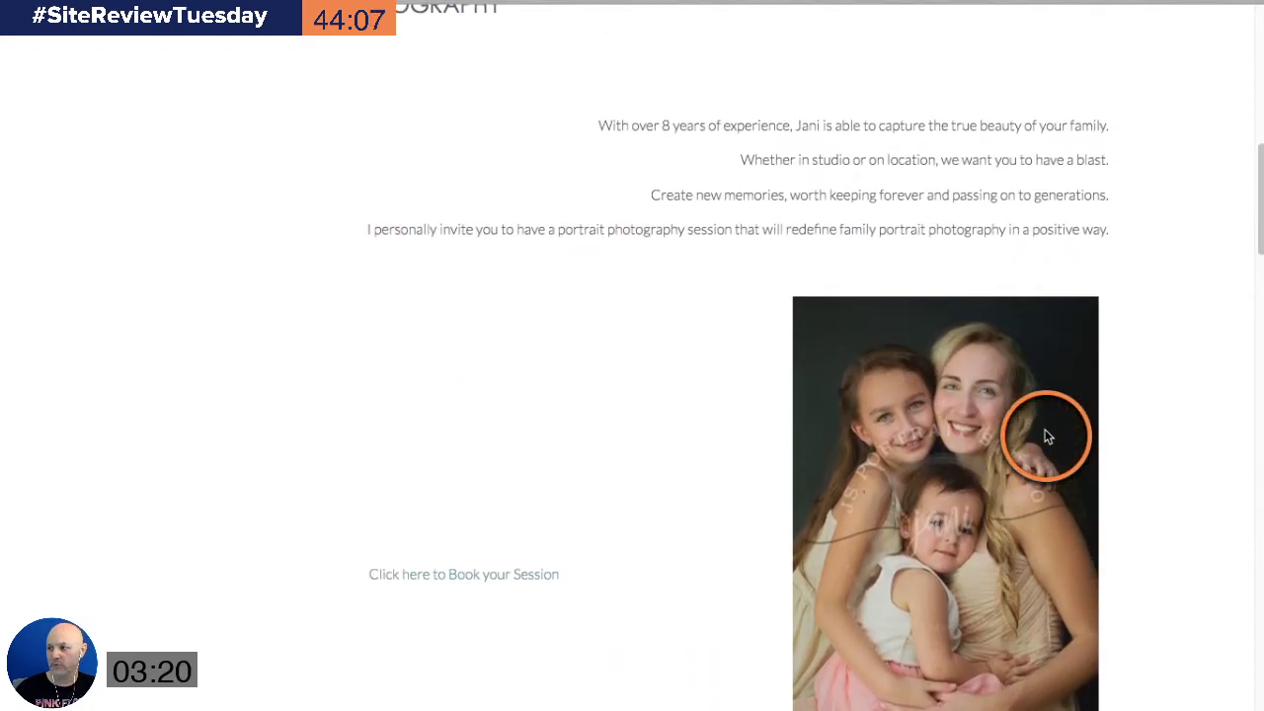
pyautogui.scroll(7, 1047, 436)
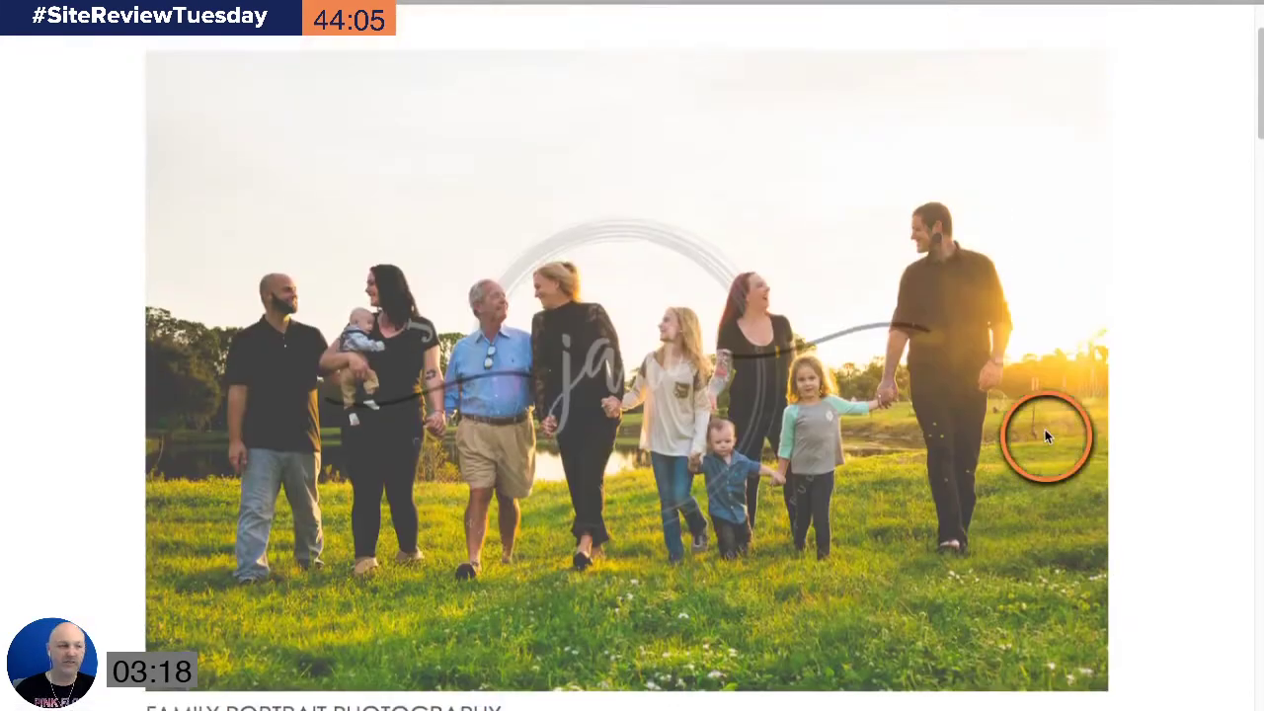
pyautogui.scroll(3, 1047, 436)
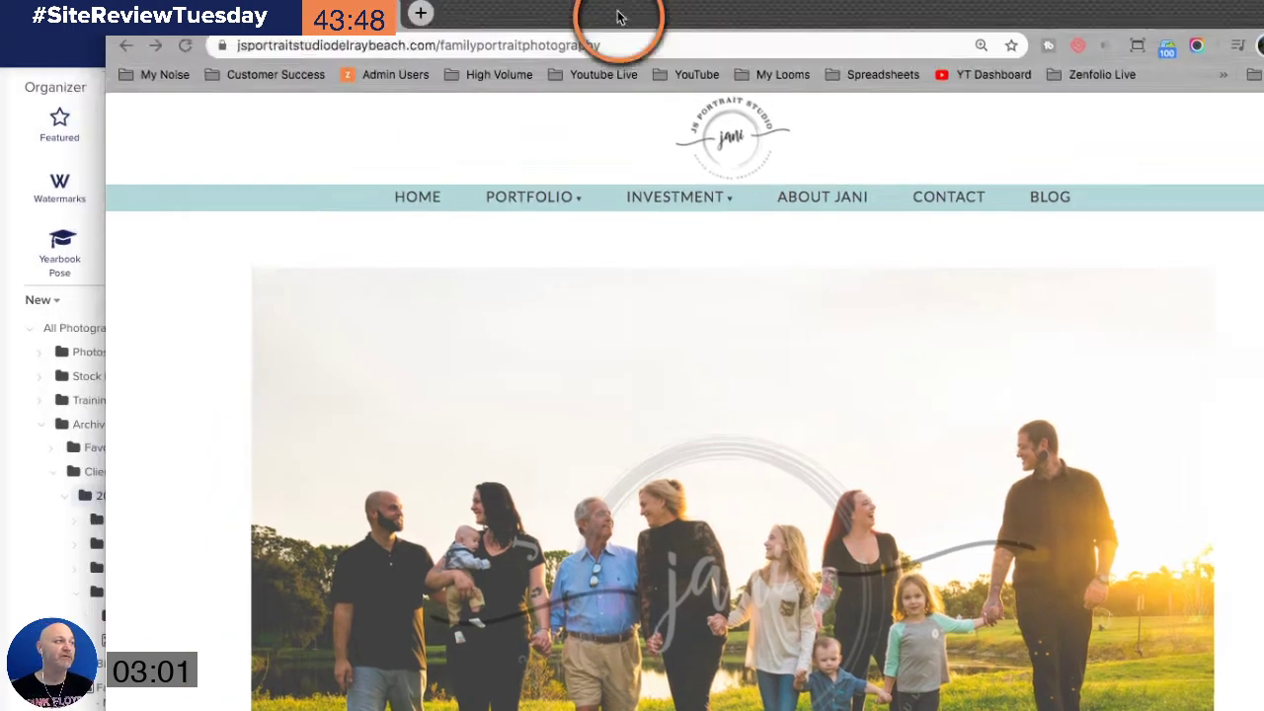
# - Move the website's browser window aside to uncover the Zenfolio organizer, and restore the full-screen view
pyautogui.moveTo(621, 22); pyautogui.dragTo(1043, 50)
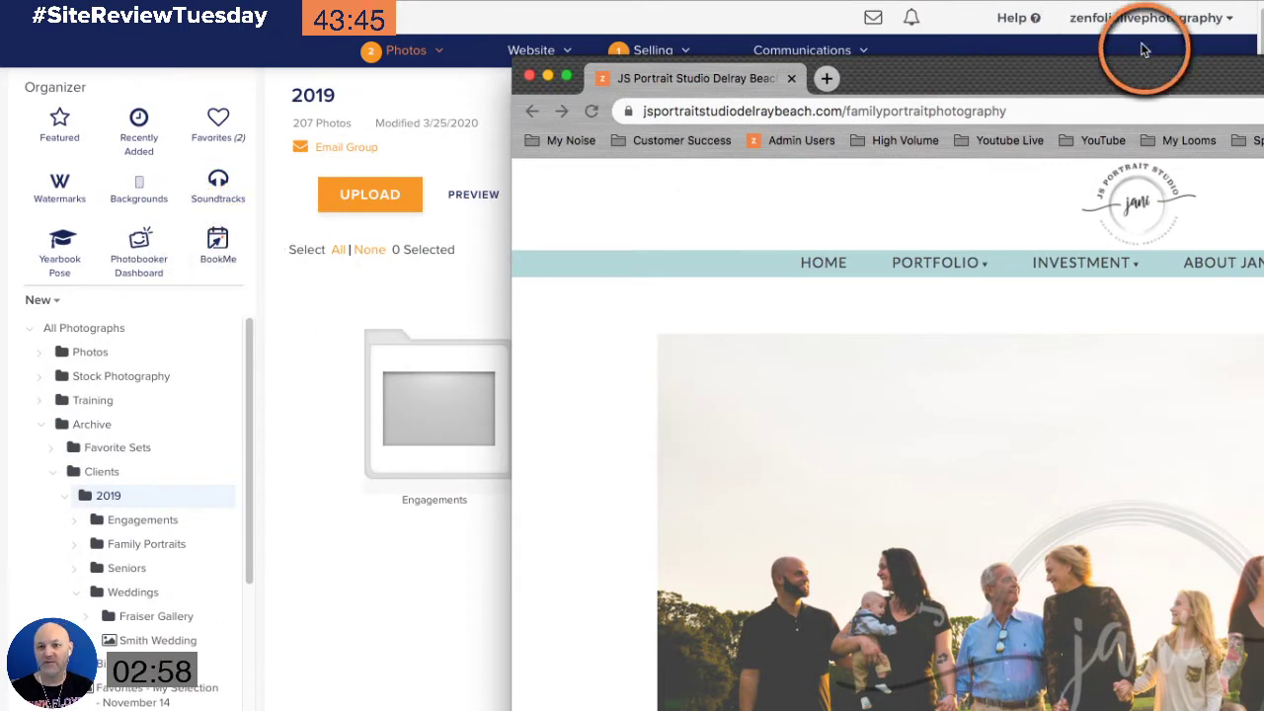
pyautogui.press('ctrl+super+f')
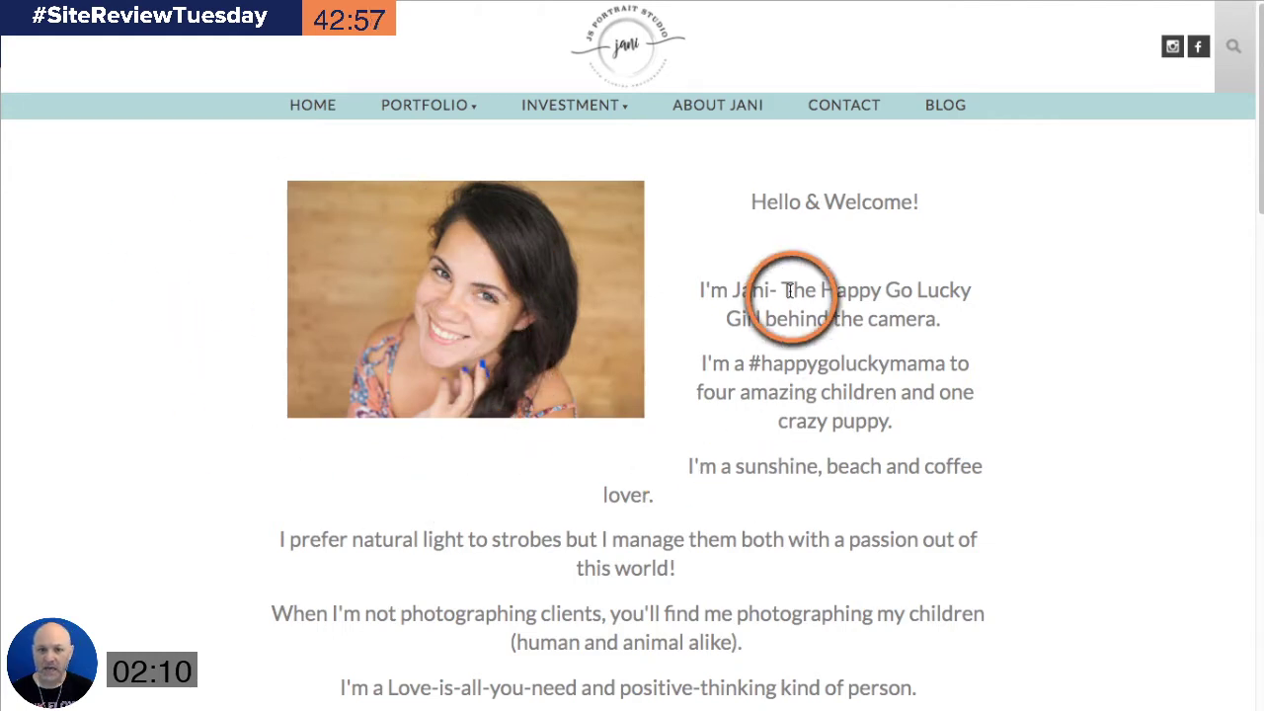
# - Highlight the photographer's opening introduction beside the portrait on the about page, and clear the highlight
pyautogui.scroll(-1, 790, 289)
pyautogui.moveTo(703, 242); pyautogui.dragTo(1030, 437)
pyautogui.click(1052, 429)
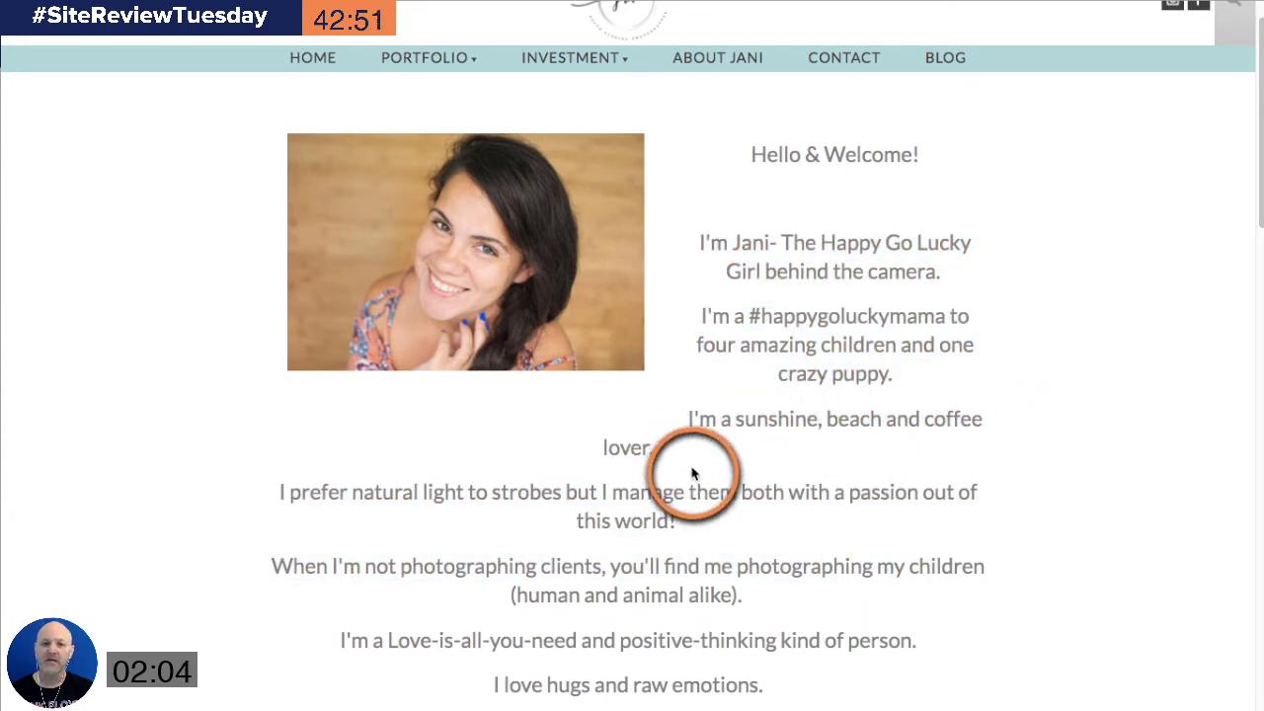
# - Highlight the stray word "lover." below the portrait on the about page, and clear the highlight
pyautogui.scroll(-4, 909, 405)
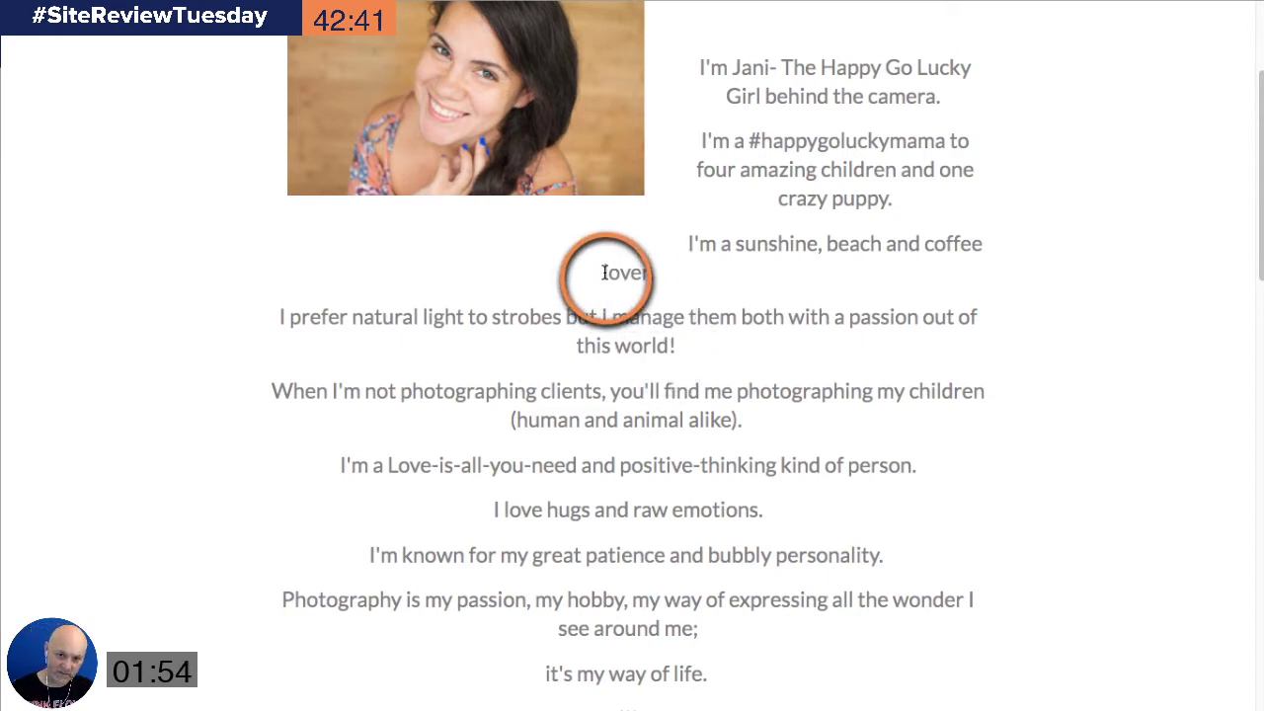
pyautogui.moveTo(602, 272); pyautogui.dragTo(748, 278)
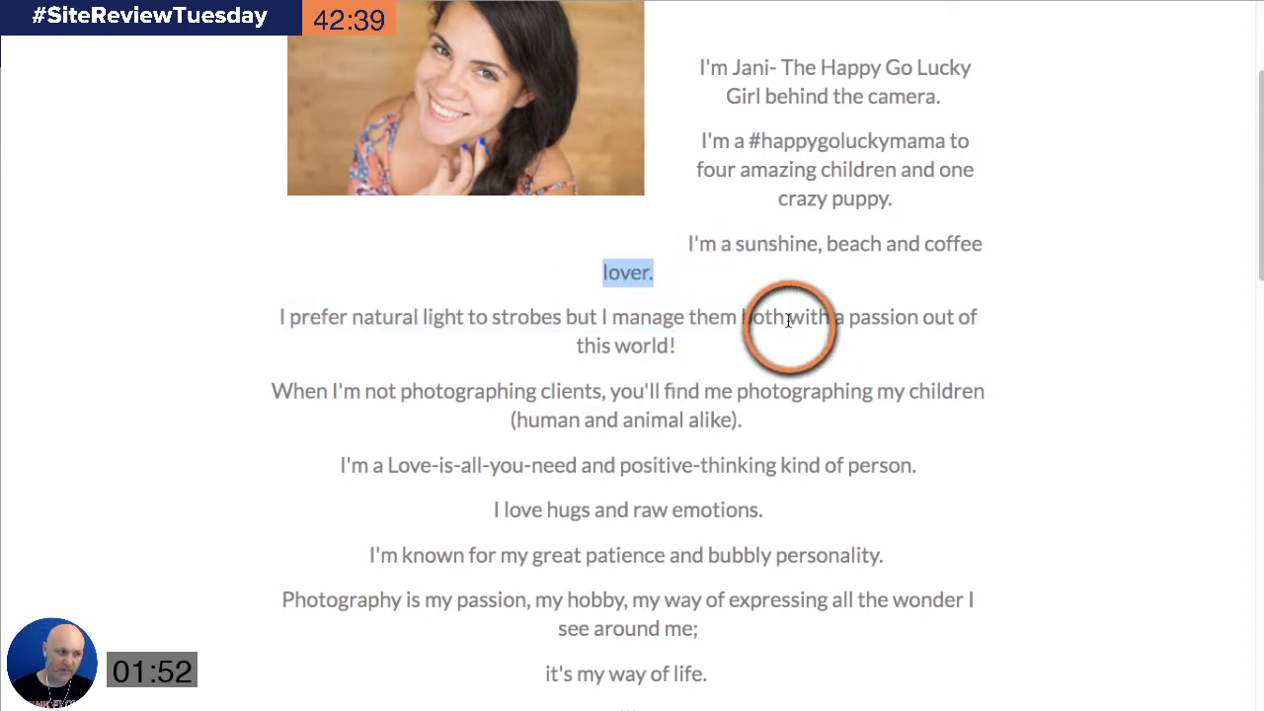
pyautogui.click(802, 342)
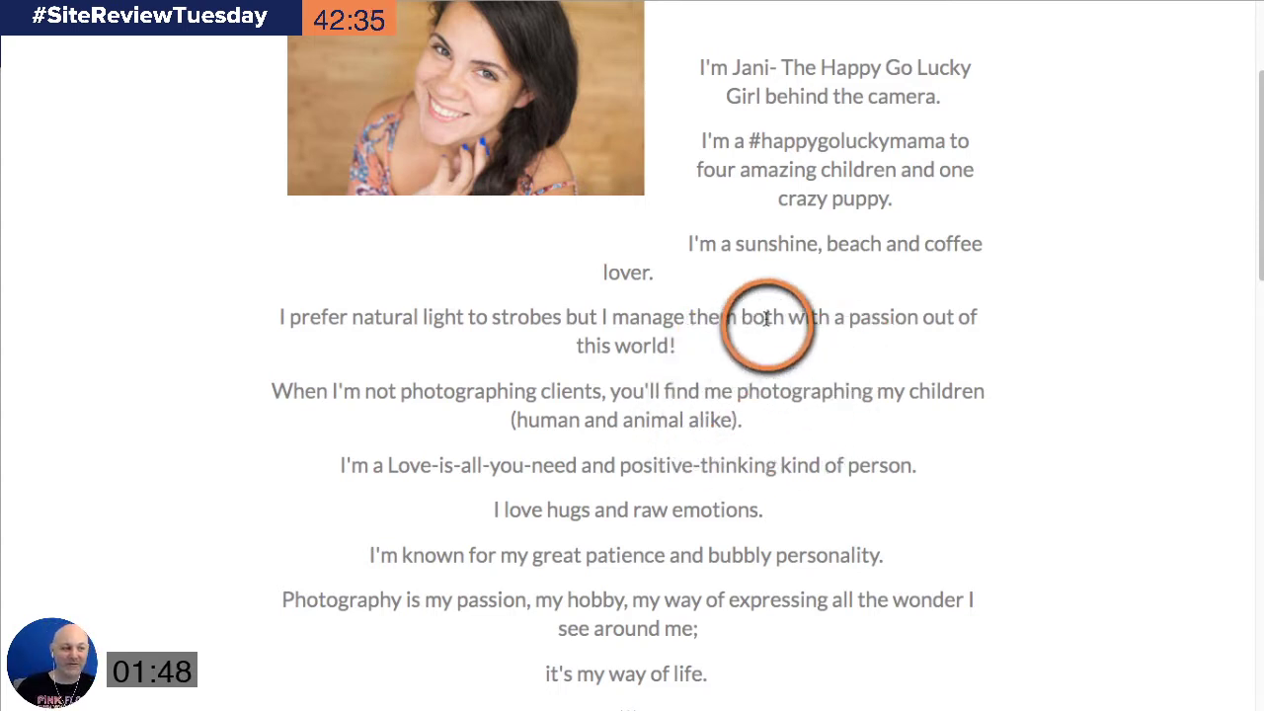
# - Read the rest of the about page down to the closing contact details, and return to its header
pyautogui.scroll(-3, 741, 310)
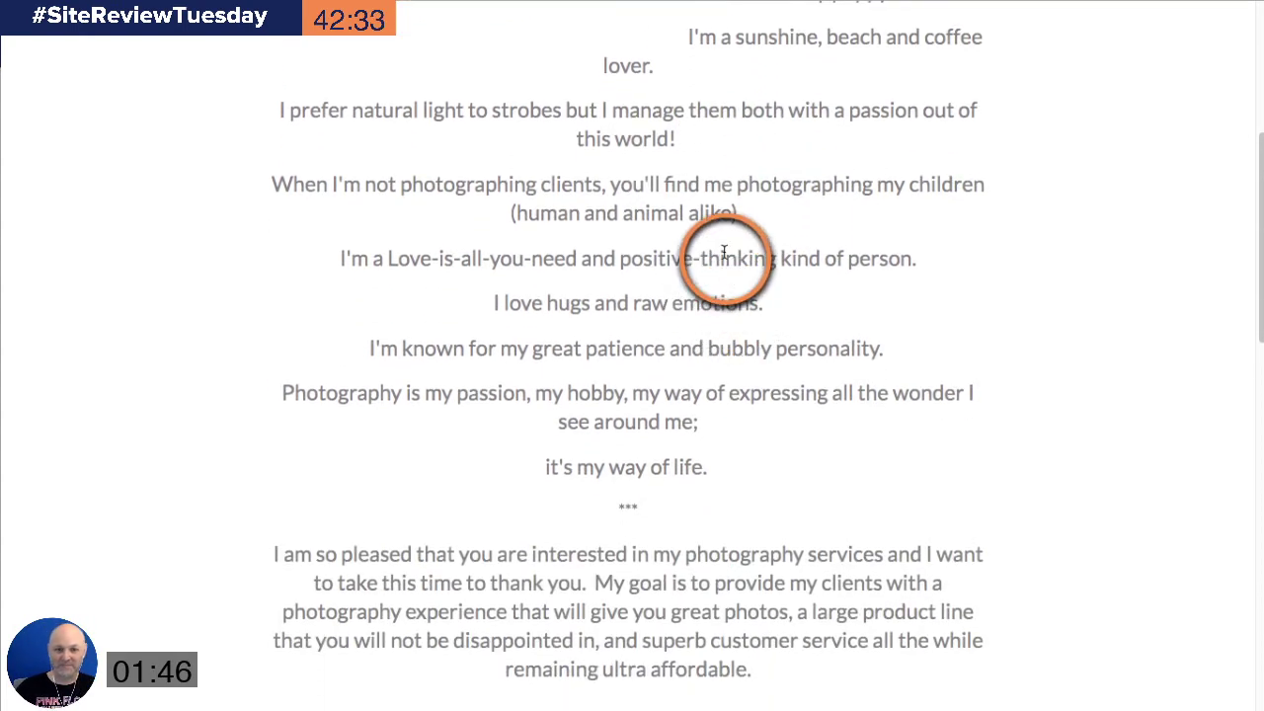
pyautogui.scroll(-7, 741, 230)
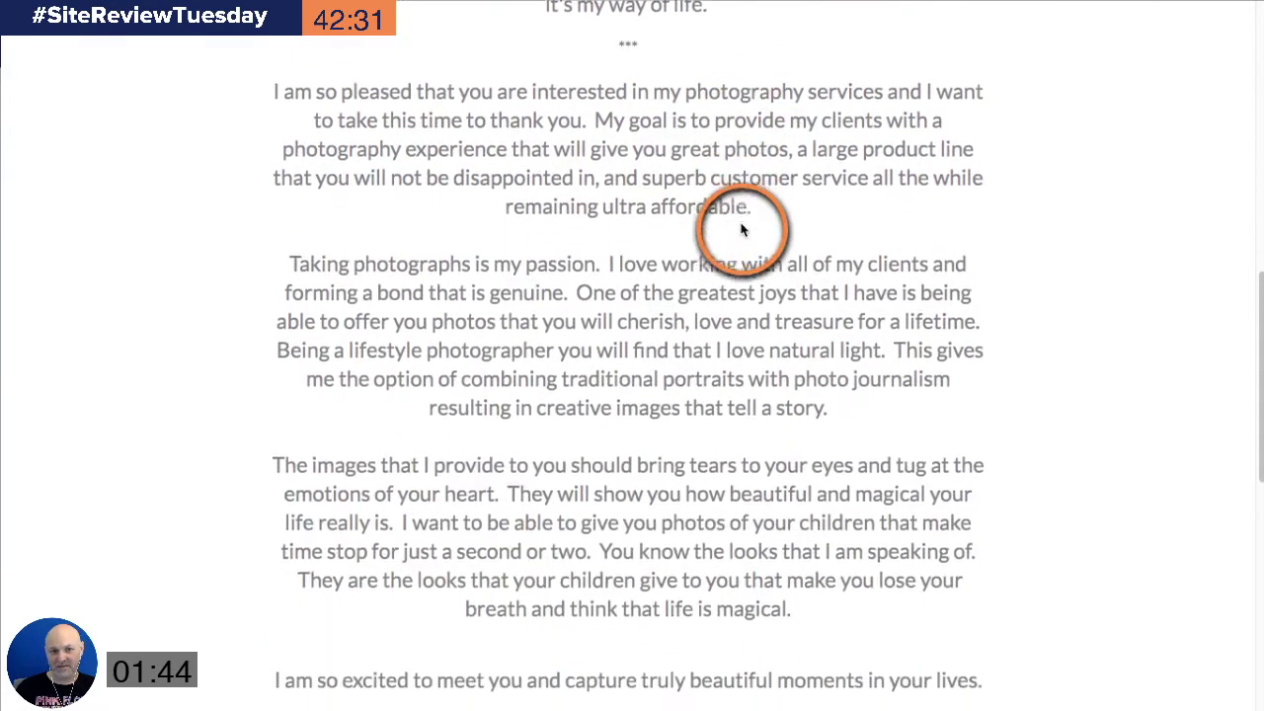
pyautogui.scroll(-1, 743, 229)
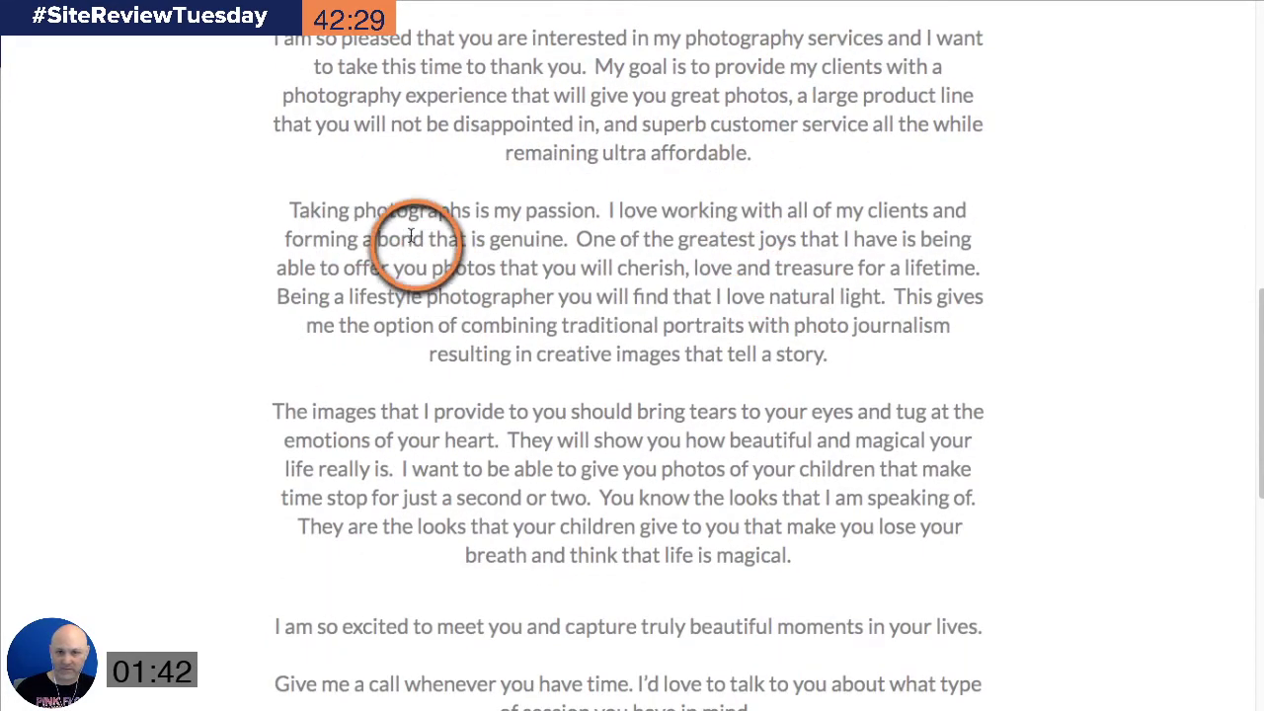
pyautogui.scroll(-2, 394, 354)
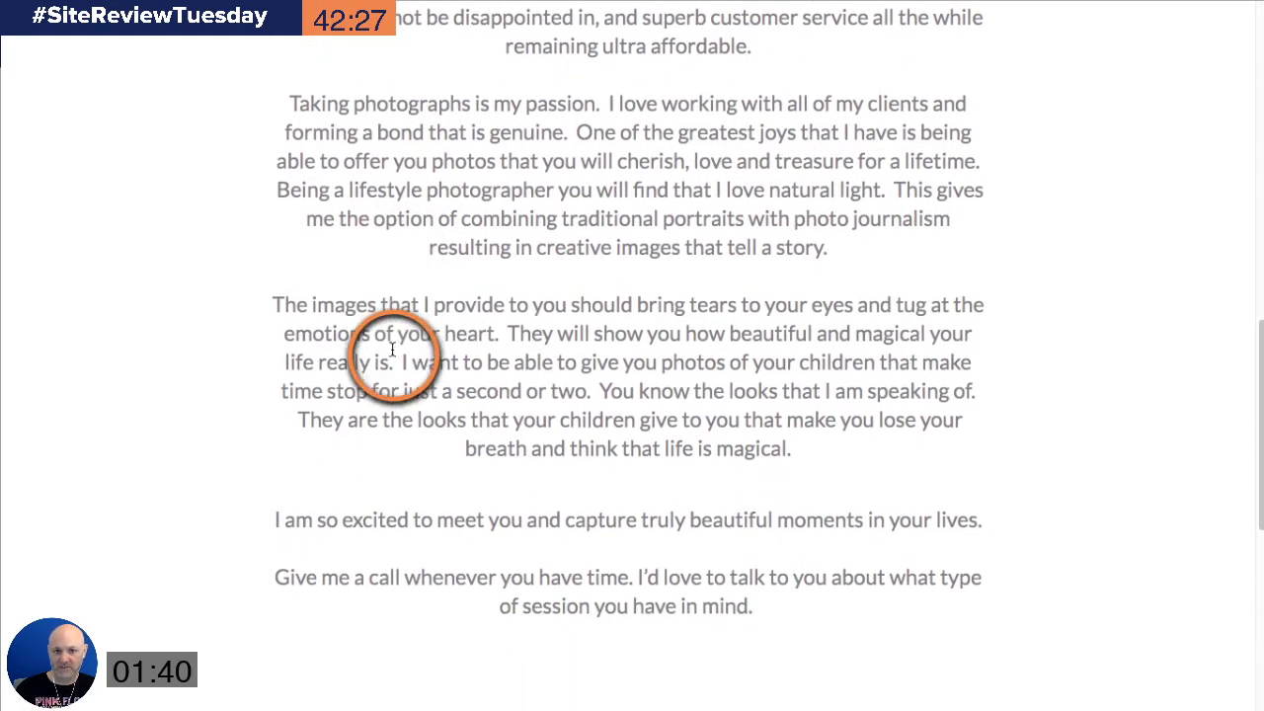
pyautogui.scroll(-4, 729, 364)
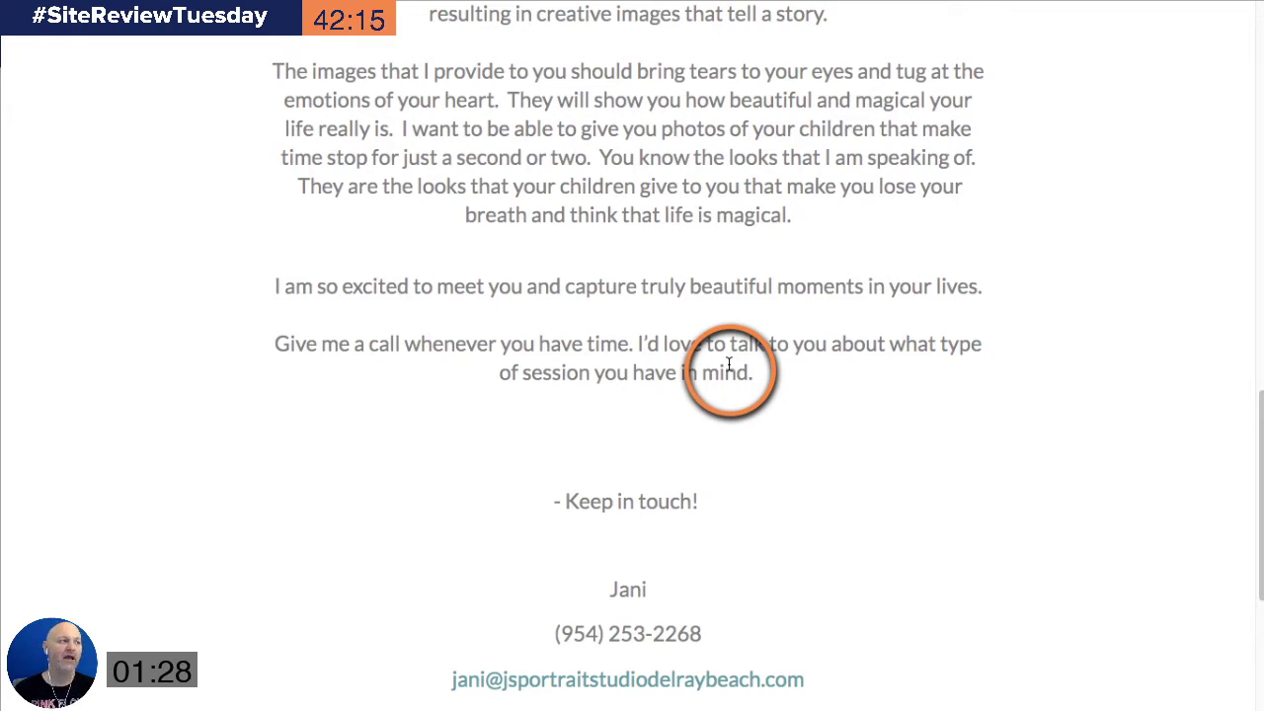
pyautogui.scroll(15, 731, 368)
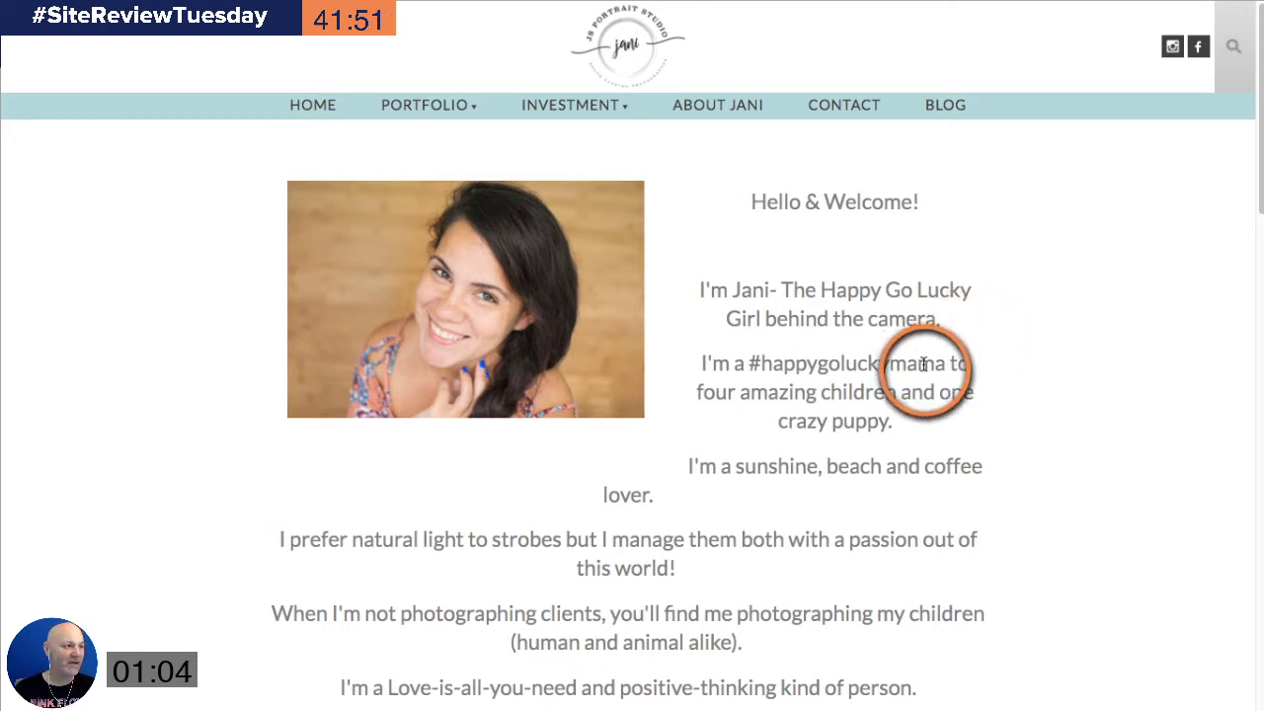
# - Open the blog and examine the titles, dates and excerpts of the listed posts, ending back at the photo banner
pyautogui.click(958, 111)
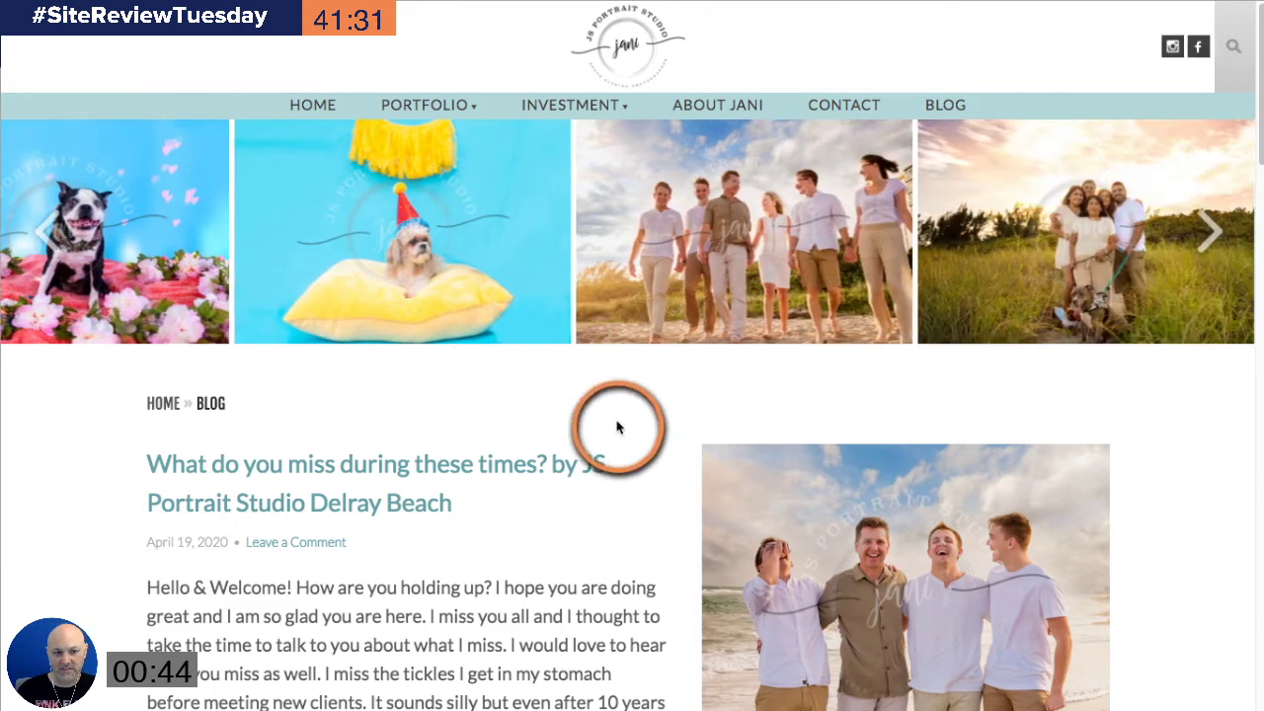
pyautogui.scroll(-2, 618, 427)
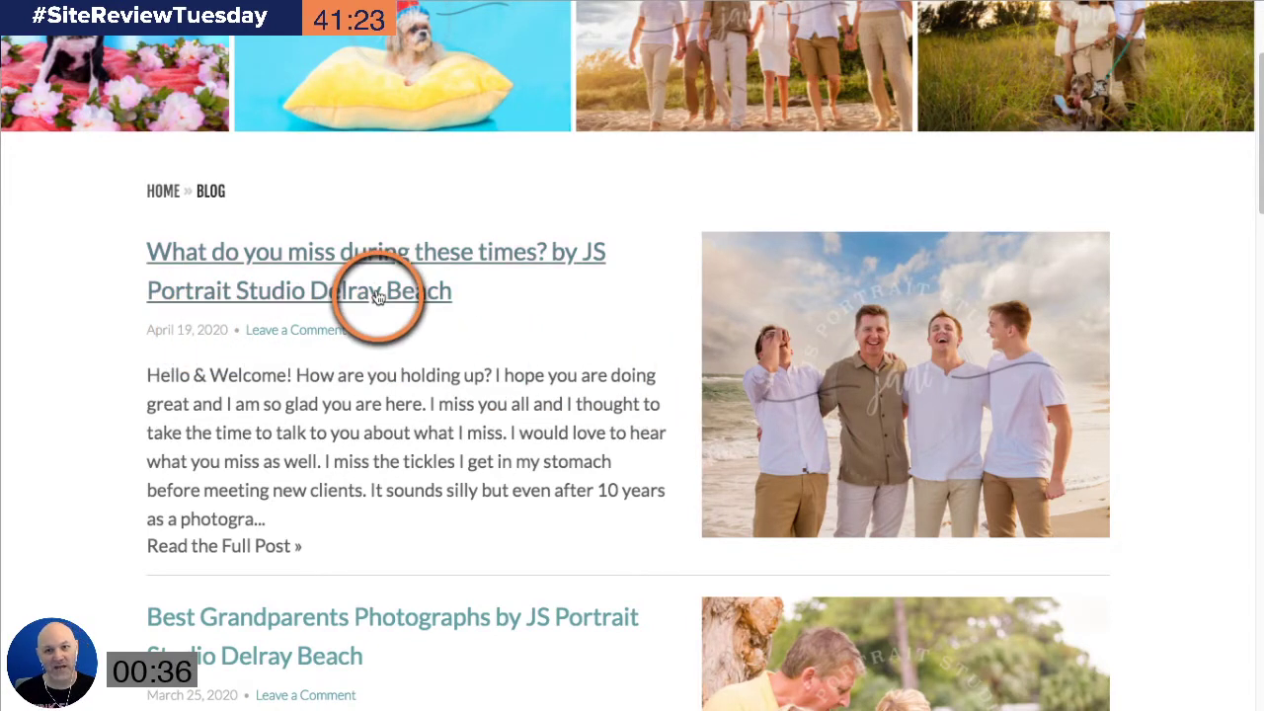
pyautogui.scroll(-3, 534, 367)
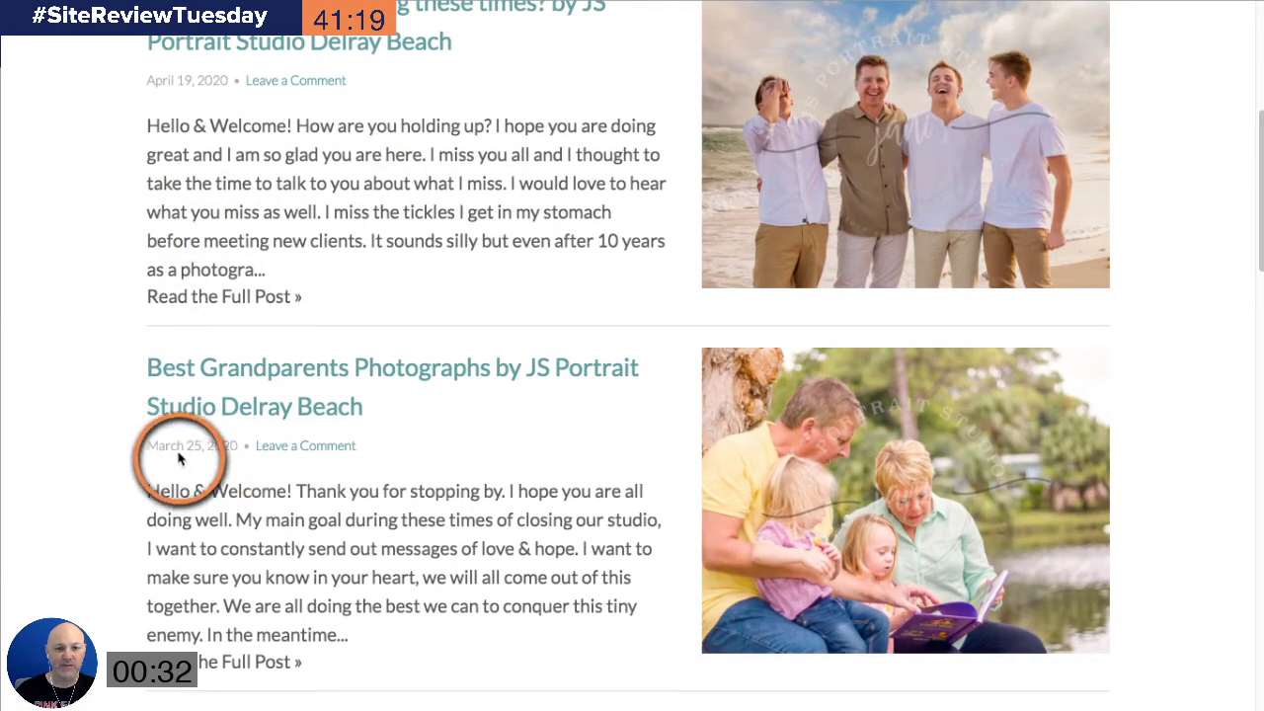
pyautogui.scroll(-1, 517, 432)
pyautogui.scroll(-3, 518, 431)
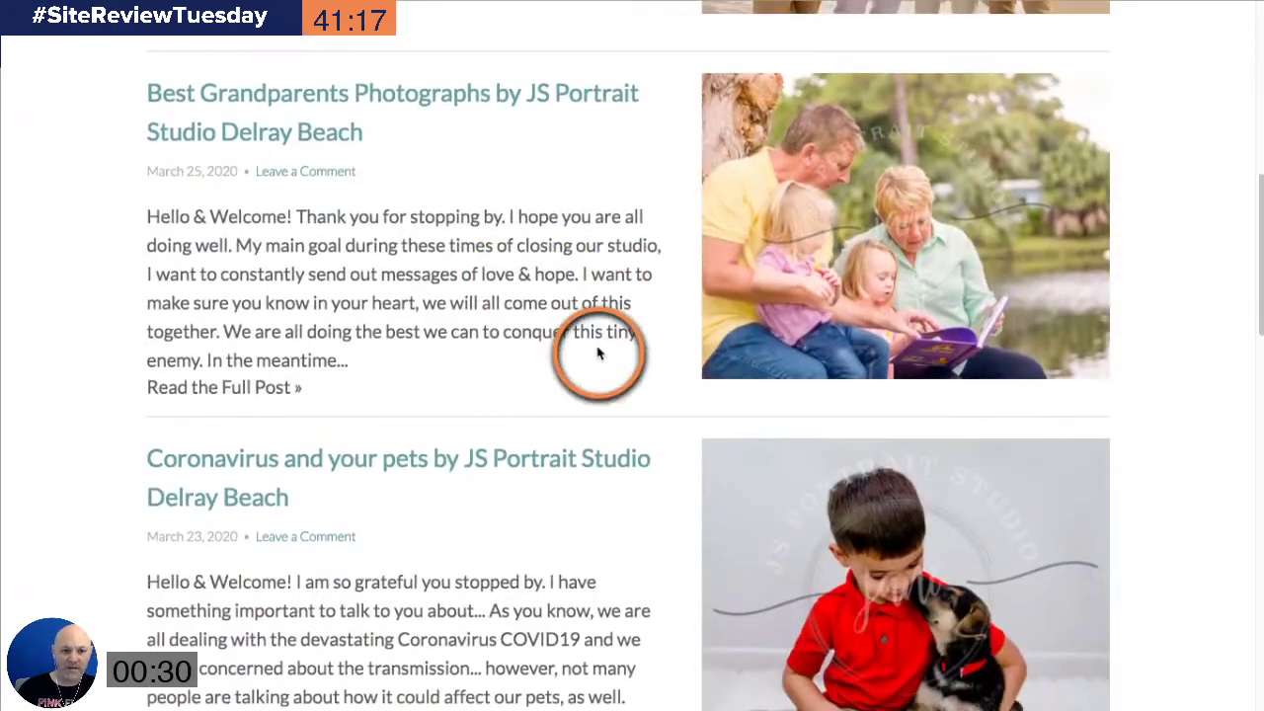
pyautogui.scroll(-4, 584, 350)
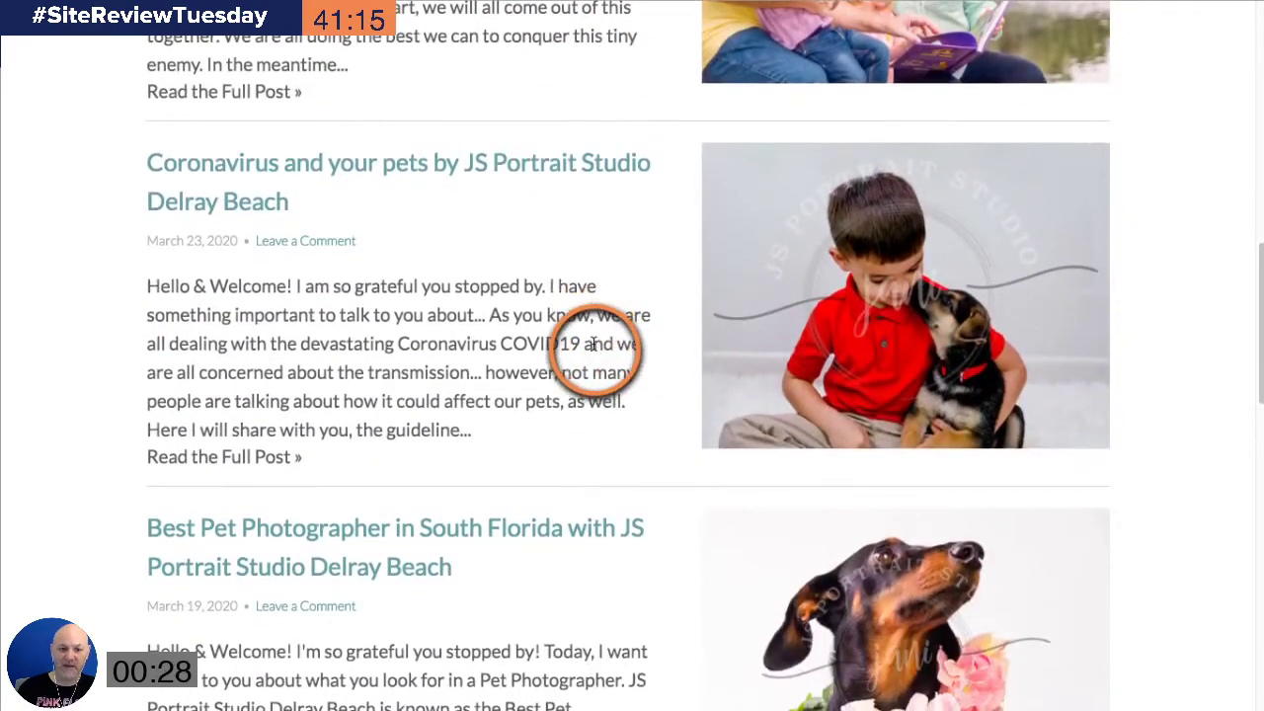
pyautogui.scroll(-4, 598, 352)
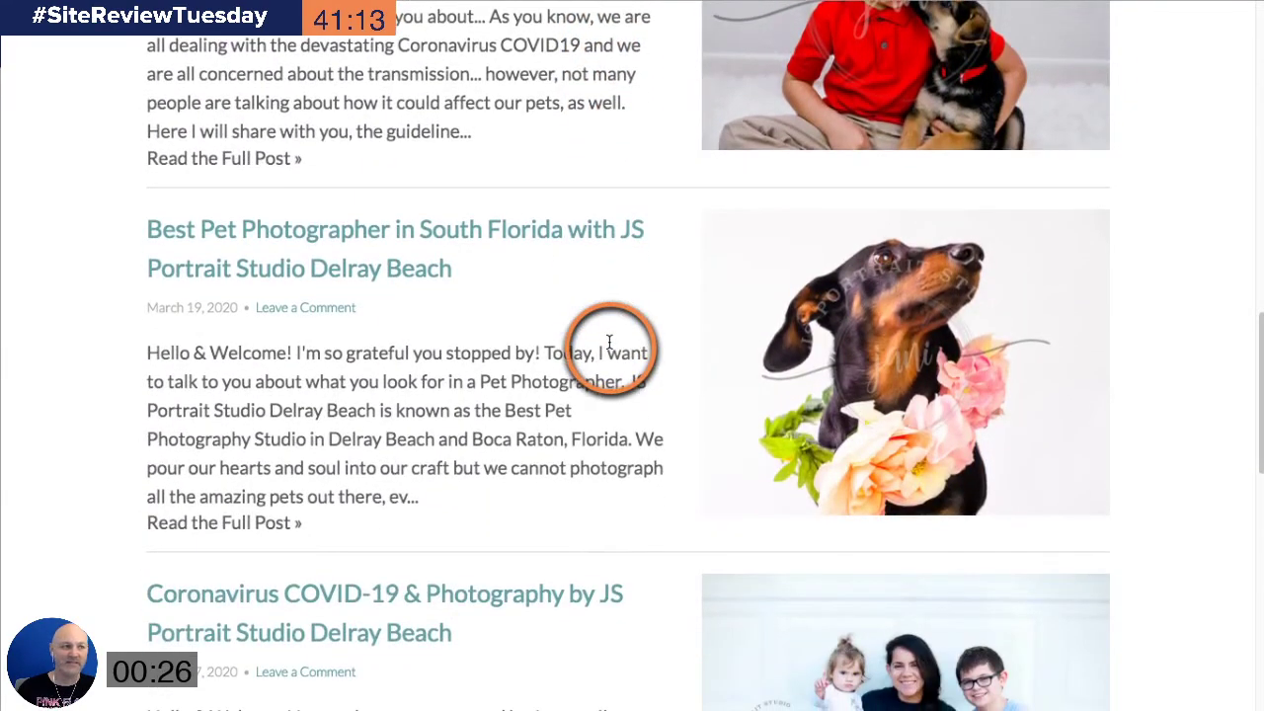
pyautogui.scroll(9, 610, 343)
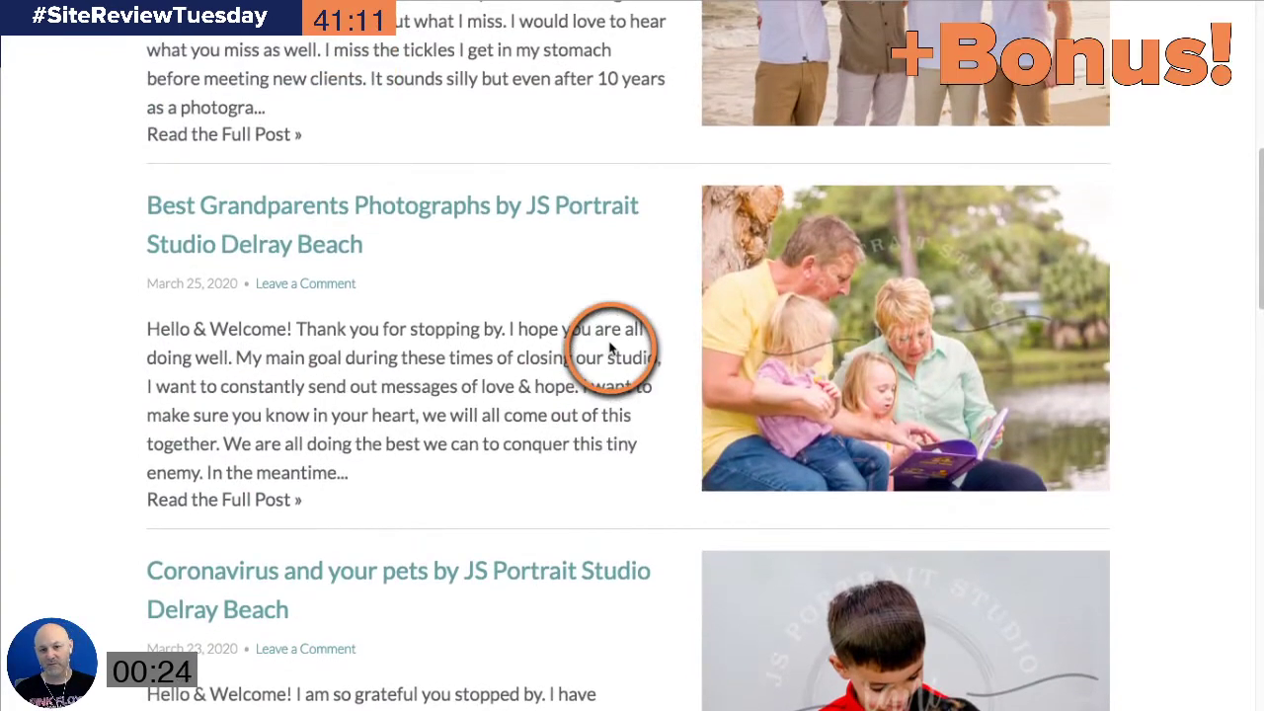
pyautogui.scroll(8, 609, 348)
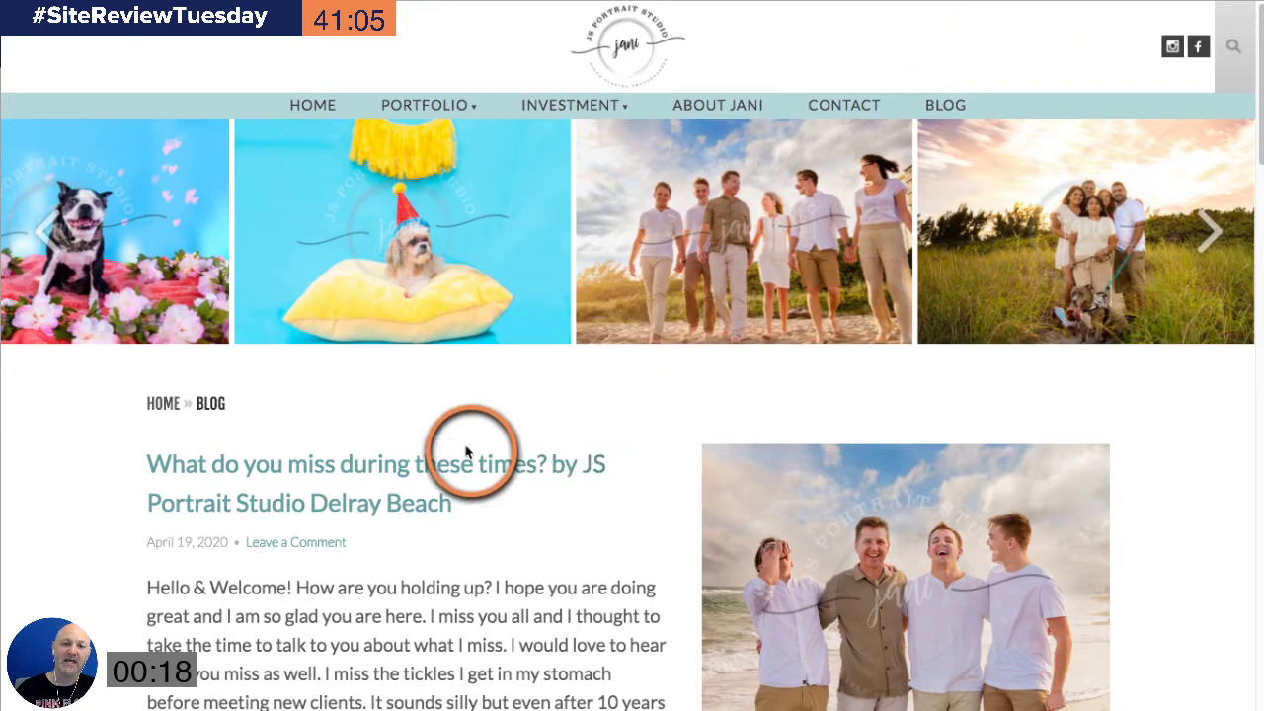
# - Open the blog post "What do you miss during these times?" and review its text, photos, keywords and archive list
pyautogui.click(317, 474)
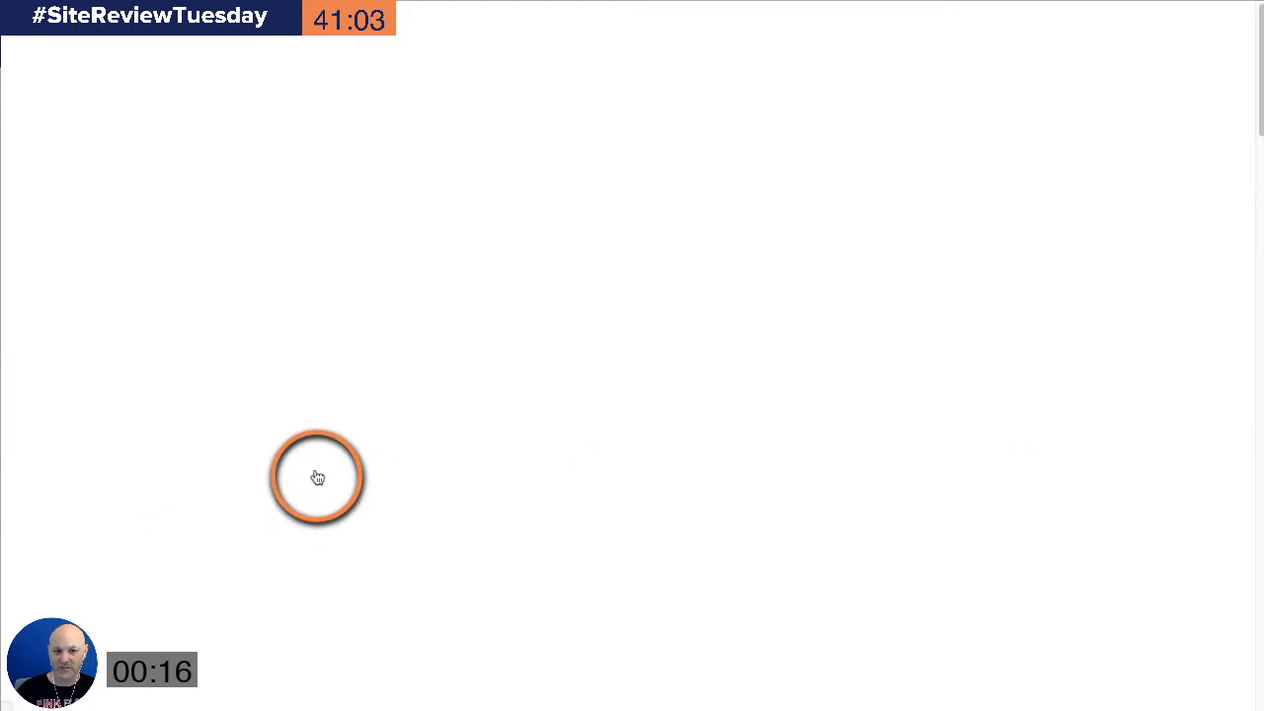
pyautogui.scroll(-3, 826, 440)
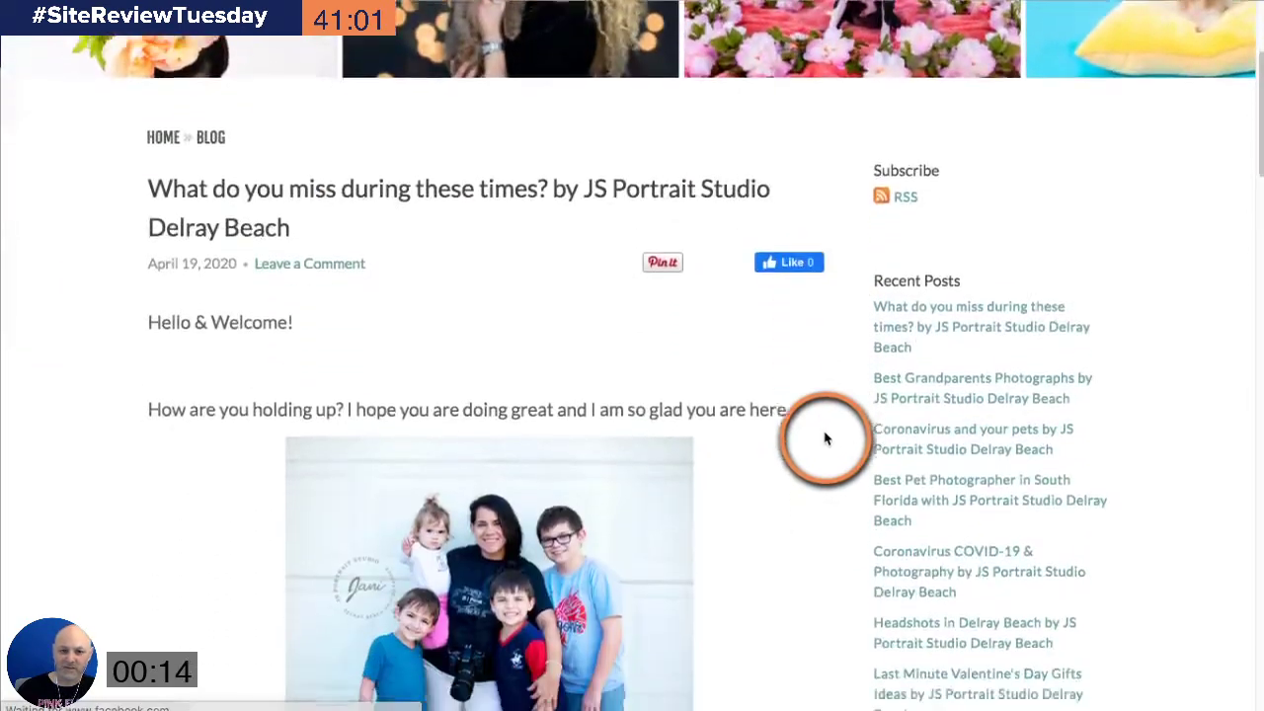
pyautogui.scroll(-6, 830, 434)
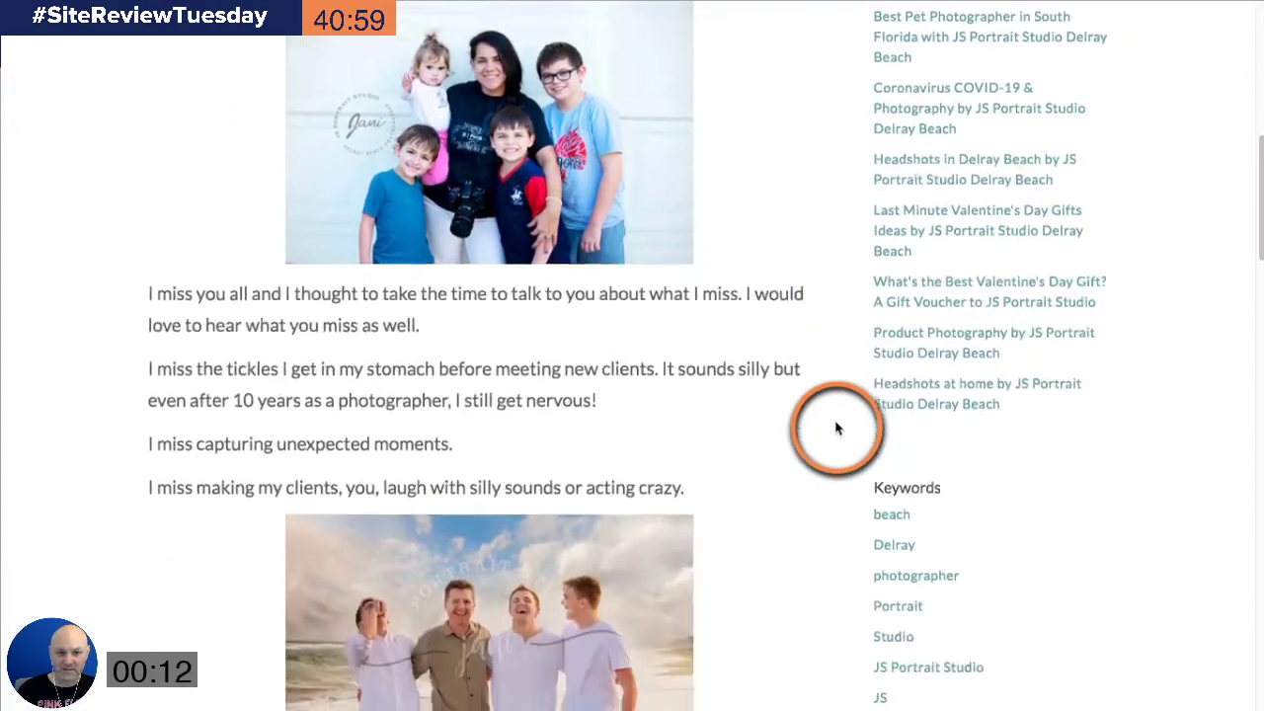
pyautogui.scroll(2, 836, 428)
pyautogui.scroll(-6, 835, 428)
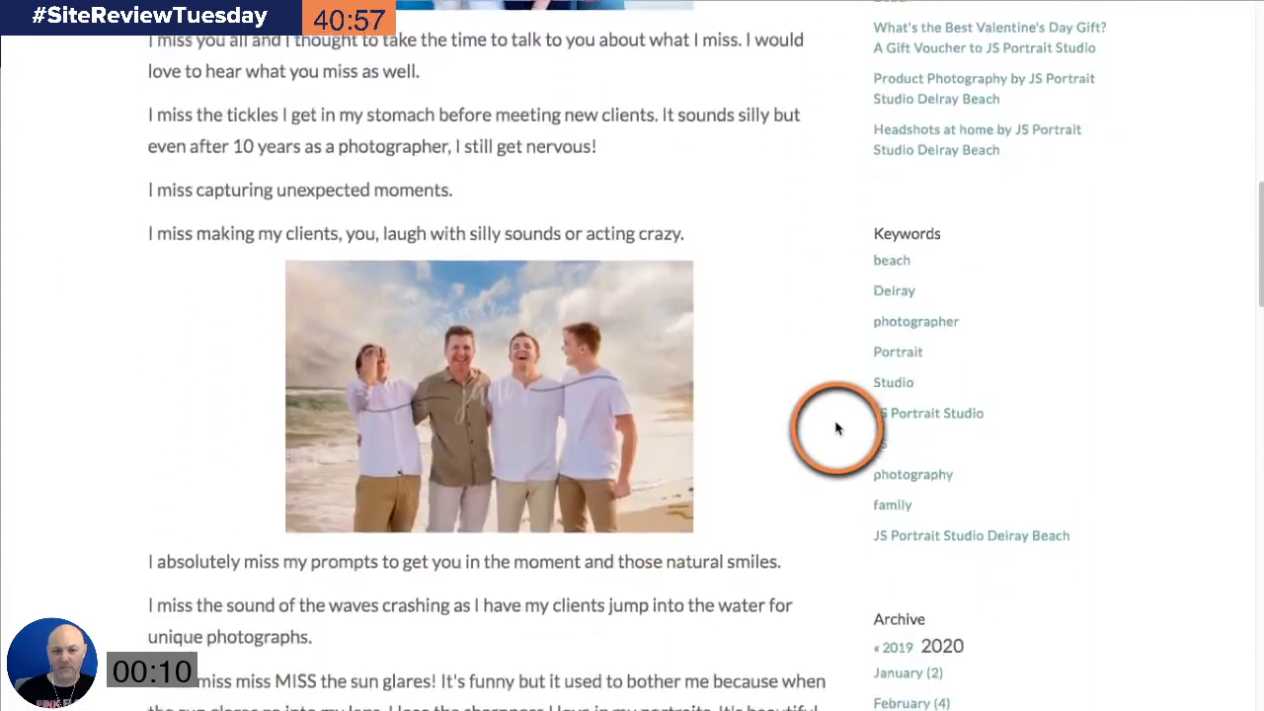
pyautogui.scroll(-4, 836, 428)
pyautogui.scroll(8, 836, 428)
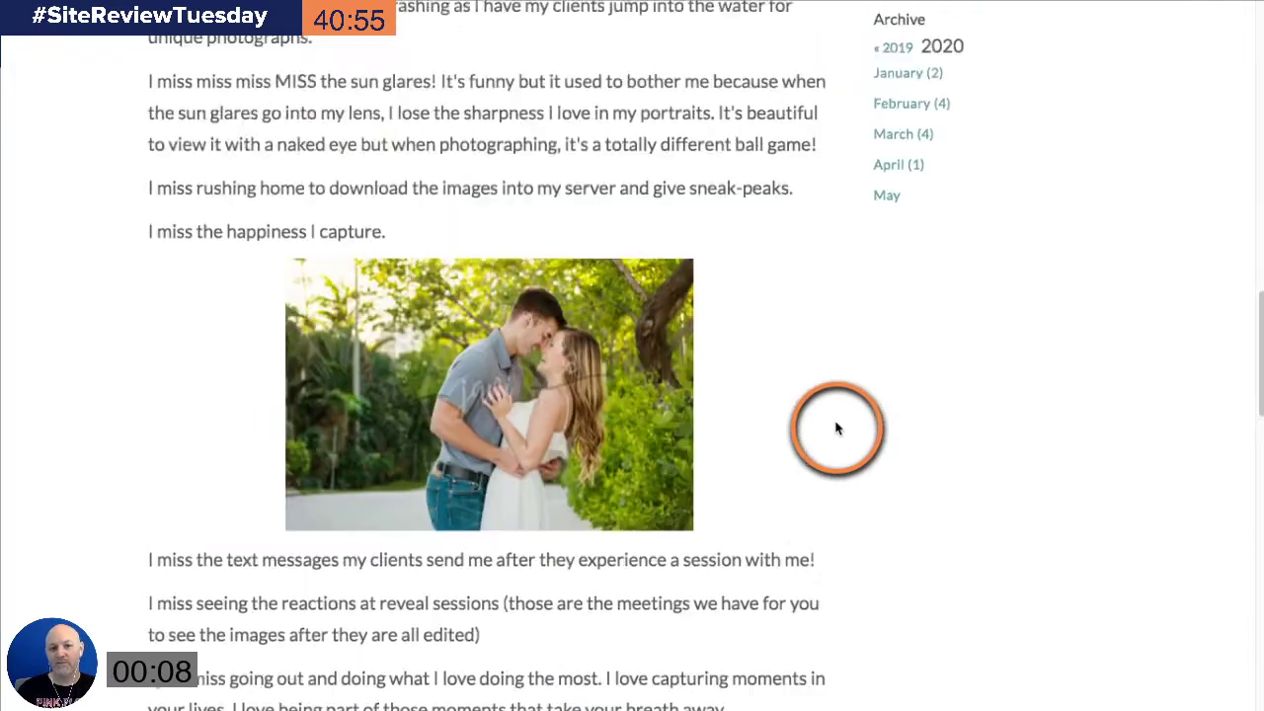
pyautogui.scroll(3, 835, 427)
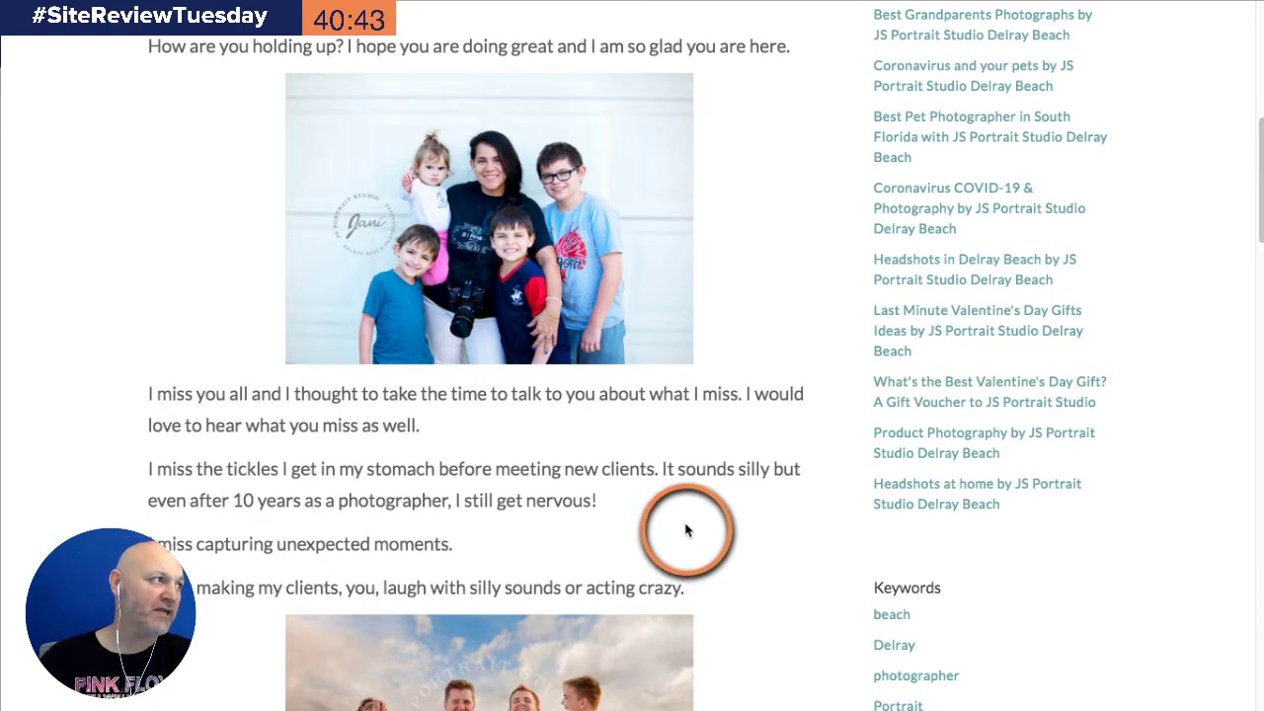
pyautogui.scroll(6, 687, 530)
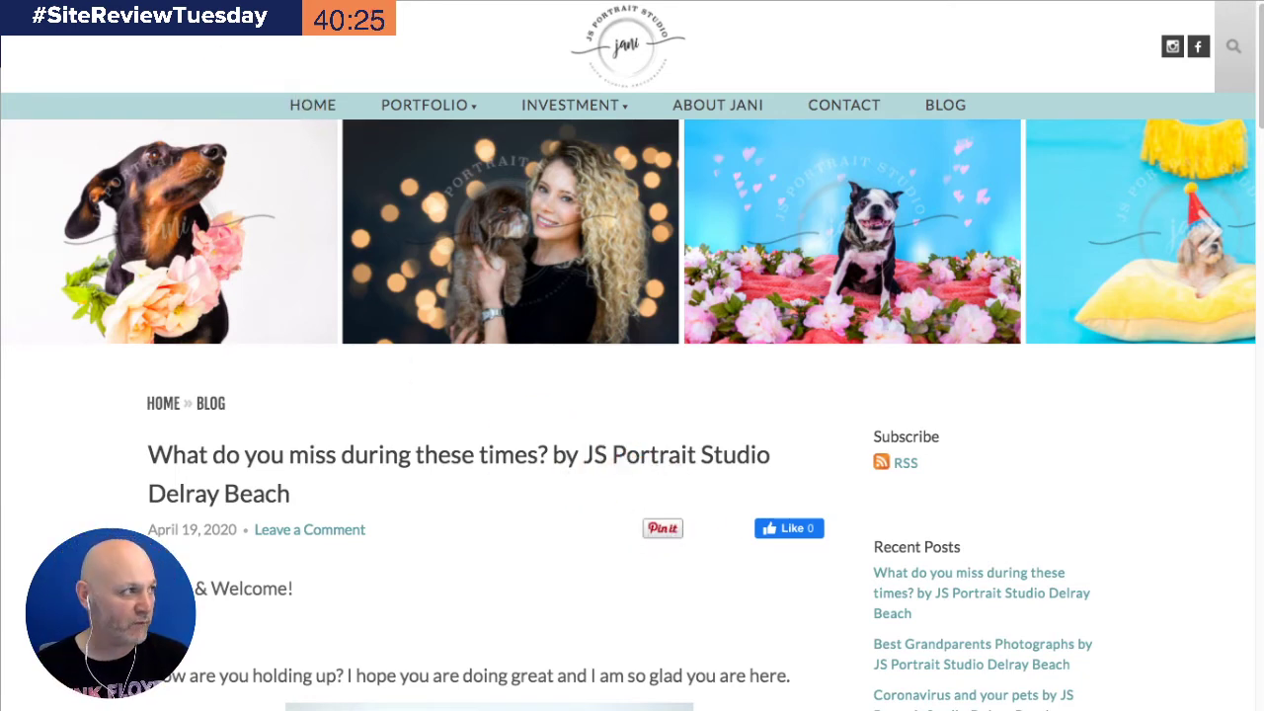
# - Bring the Jessie Starkey Photography website window over the Zenfolio organizer and enlarge it to fill the screen
pyautogui.hotkey('ctrl', 'Tab')
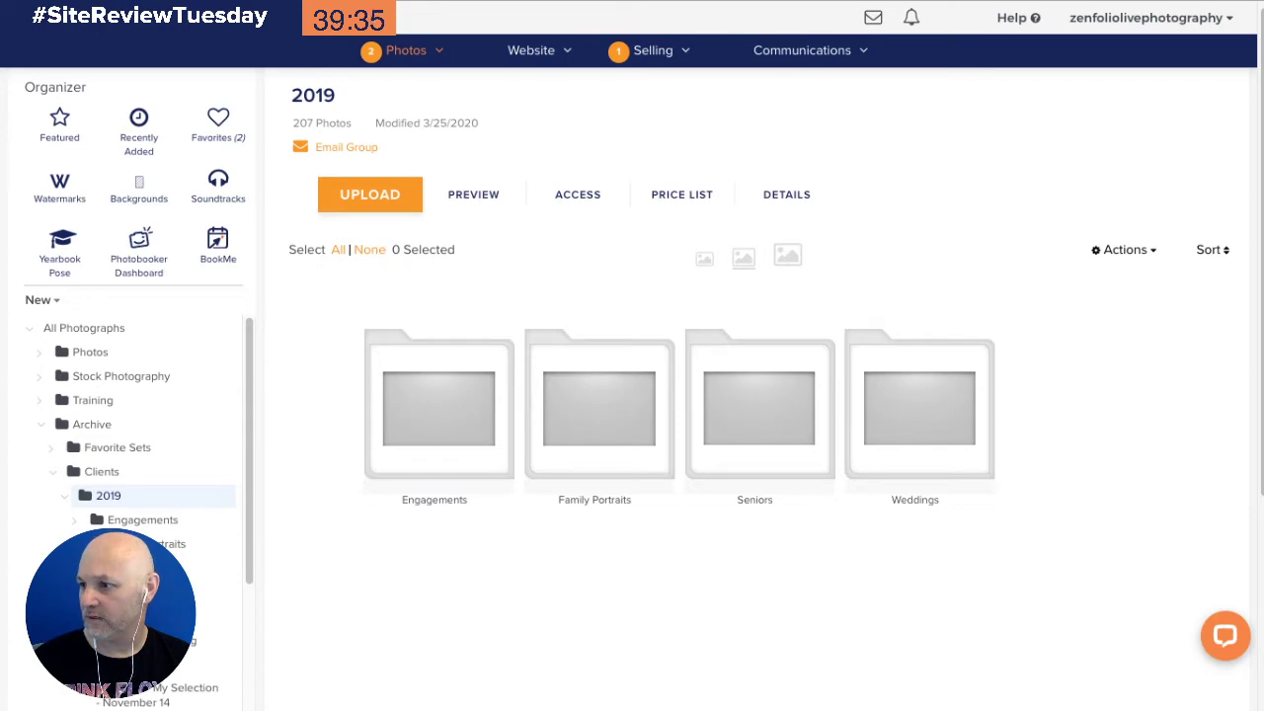
pyautogui.moveTo(1263, 111); pyautogui.dragTo(444, 0)
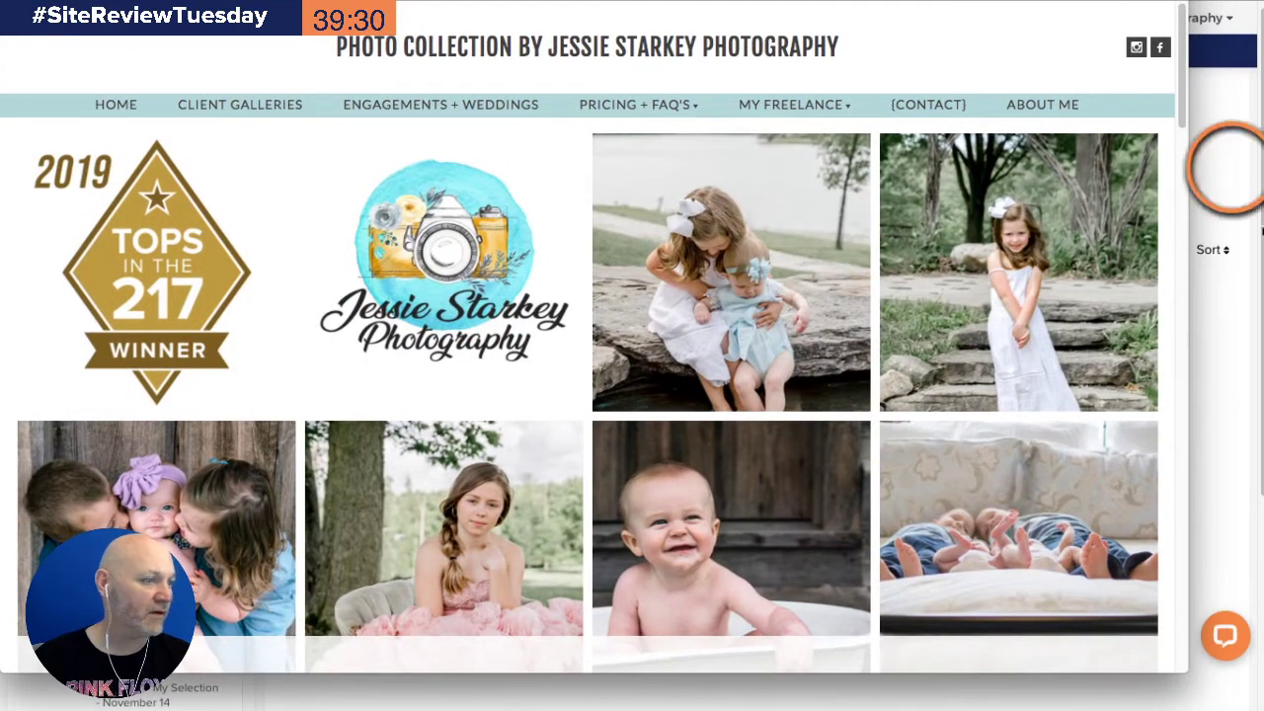
pyautogui.moveTo(1187, 673); pyautogui.dragTo(1263, 710)
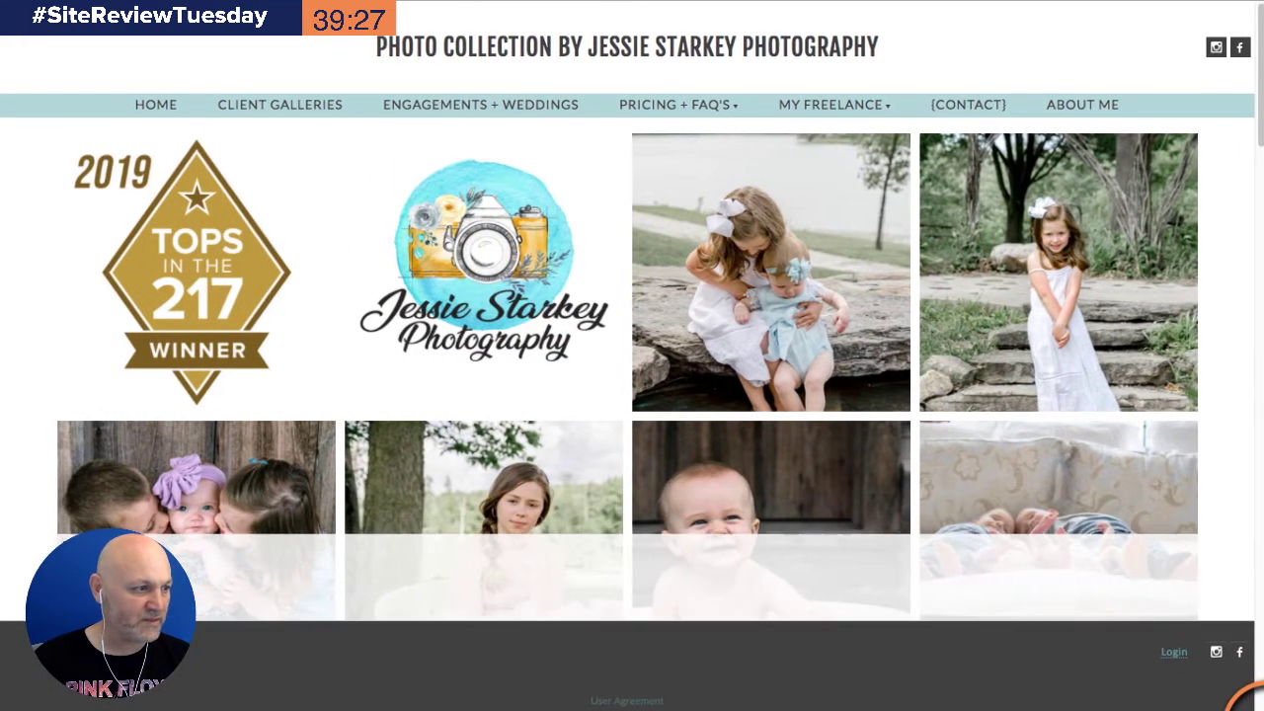
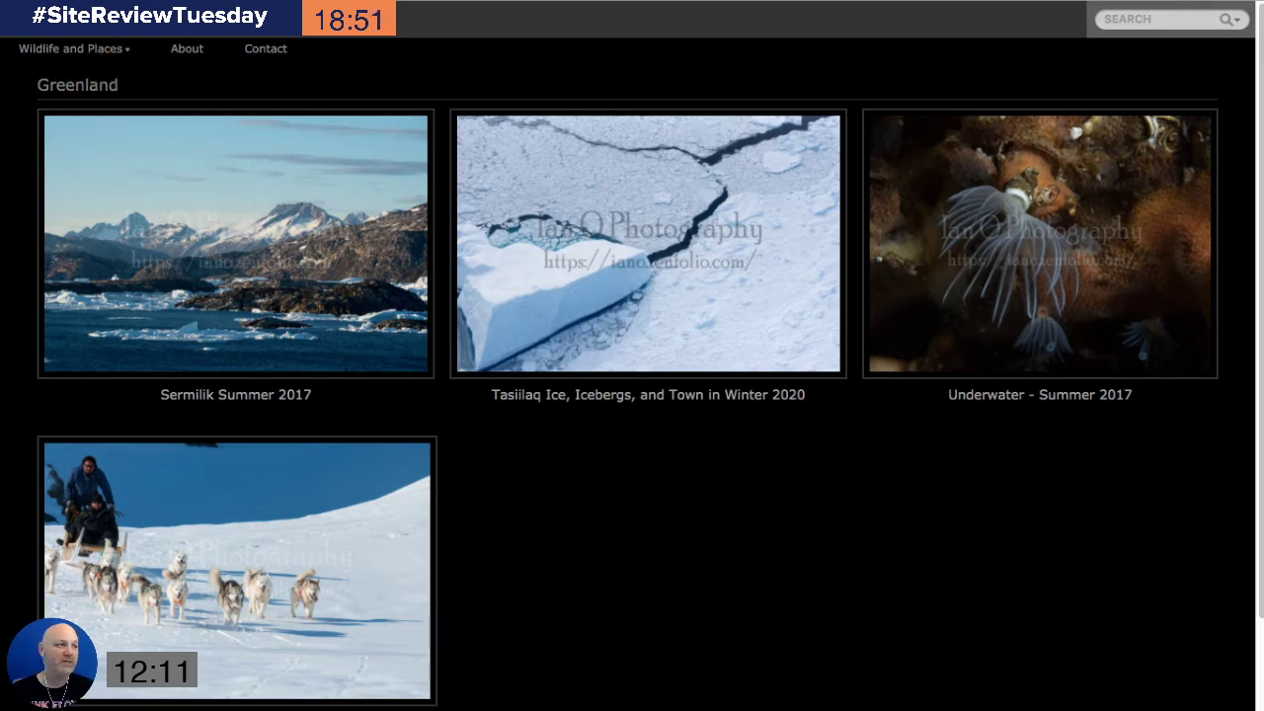
# - Switch to the Zenfolio organizer and open the details of the Clients group in the Archive folder
pyautogui.press('super+w')
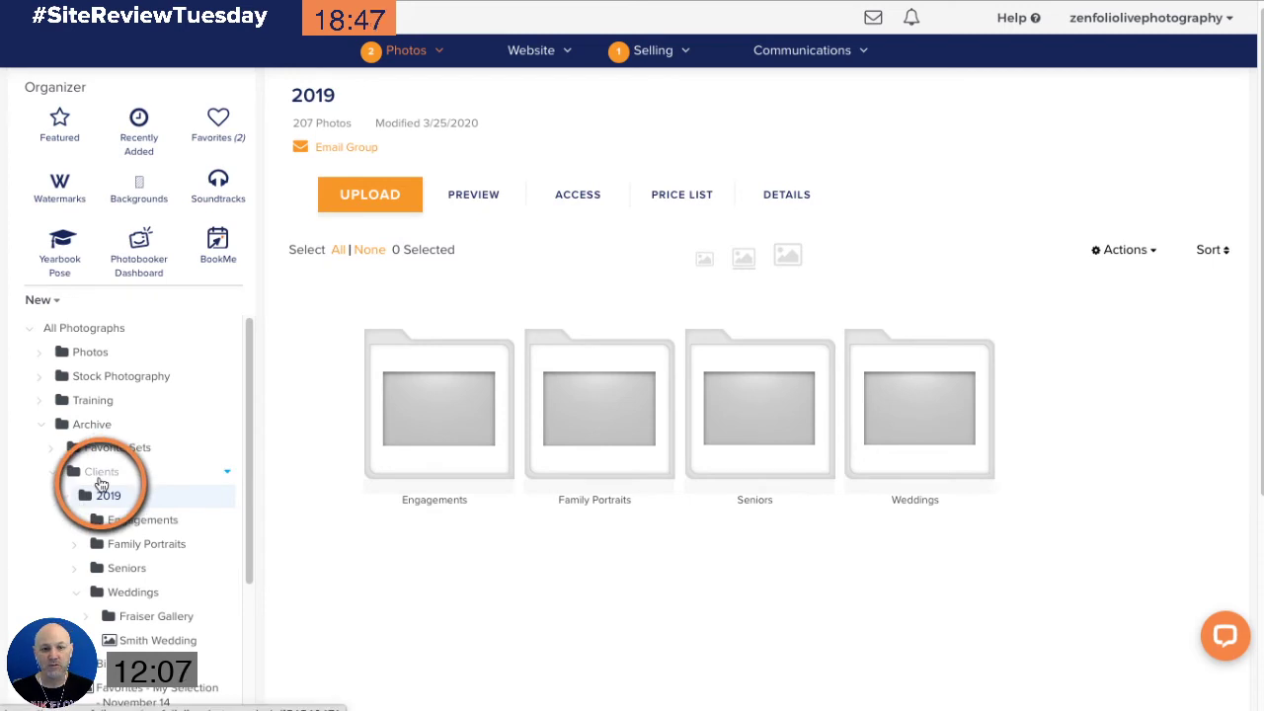
pyautogui.click(99, 481)
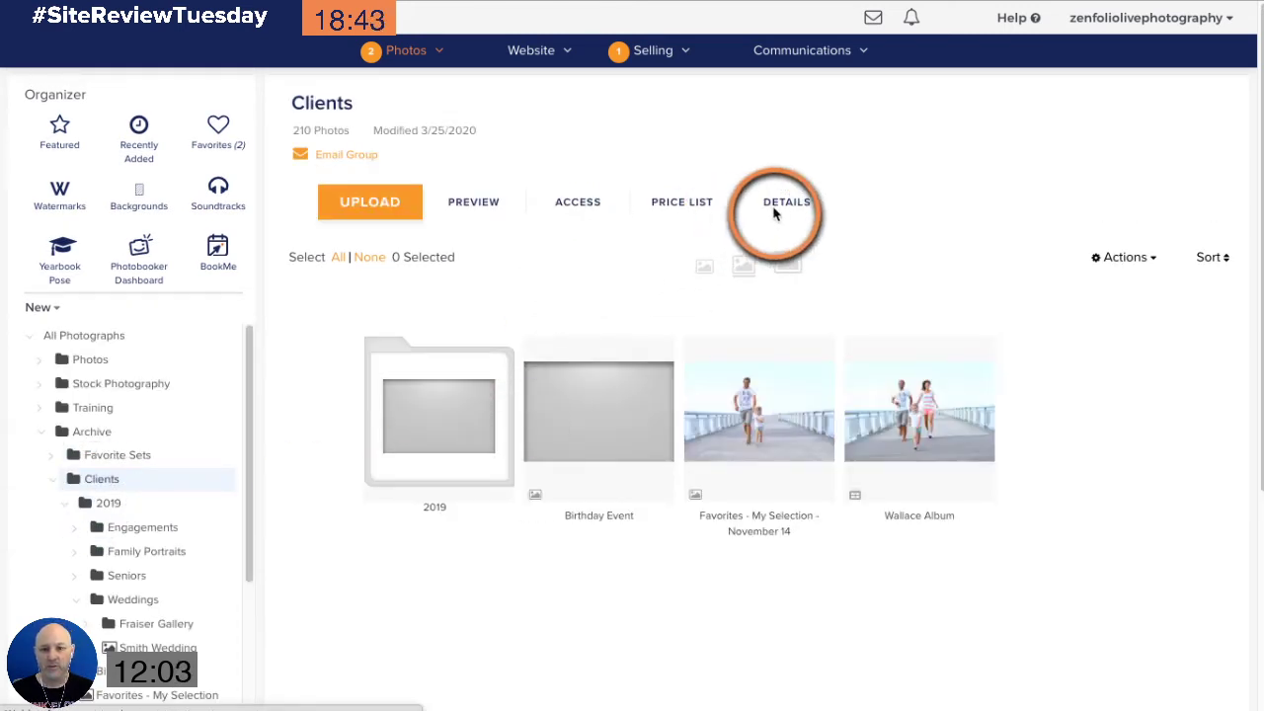
pyautogui.click(785, 204)
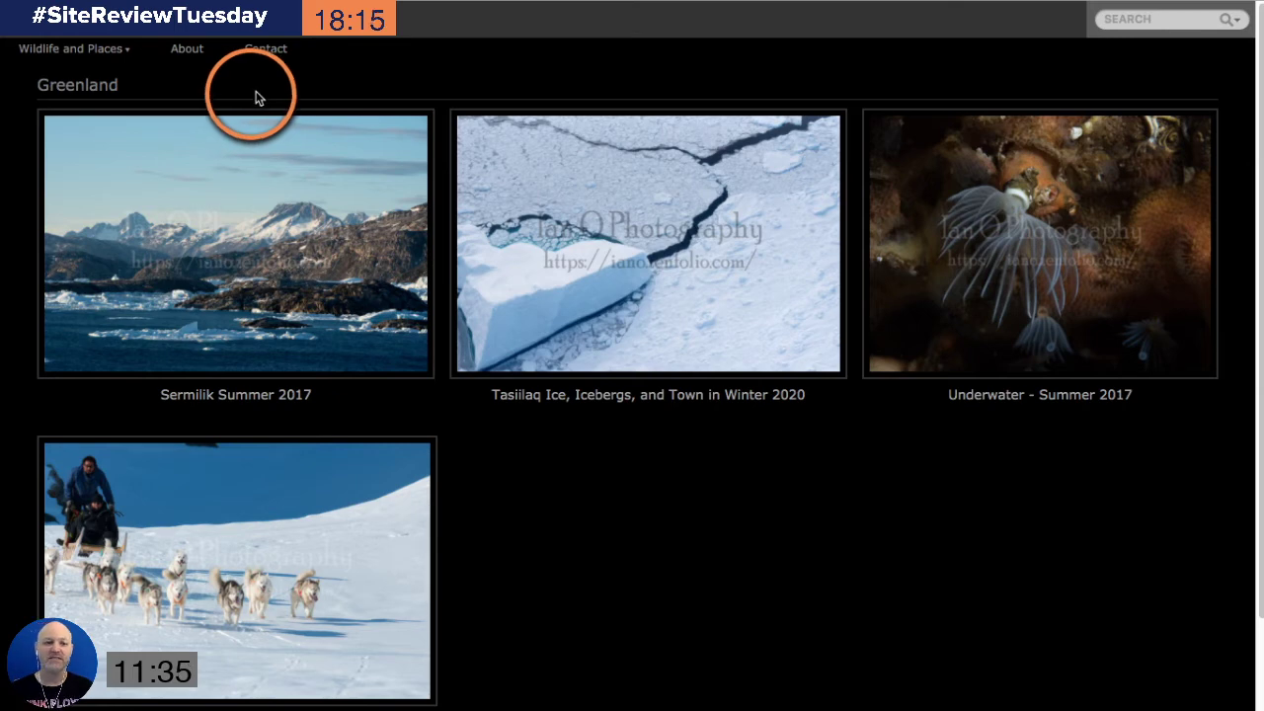
# - On the Ian O Photography site, open the Sermilik Summer 2017 gallery from Greenland and examine its photos, categories and keywords
pyautogui.click(328, 306)
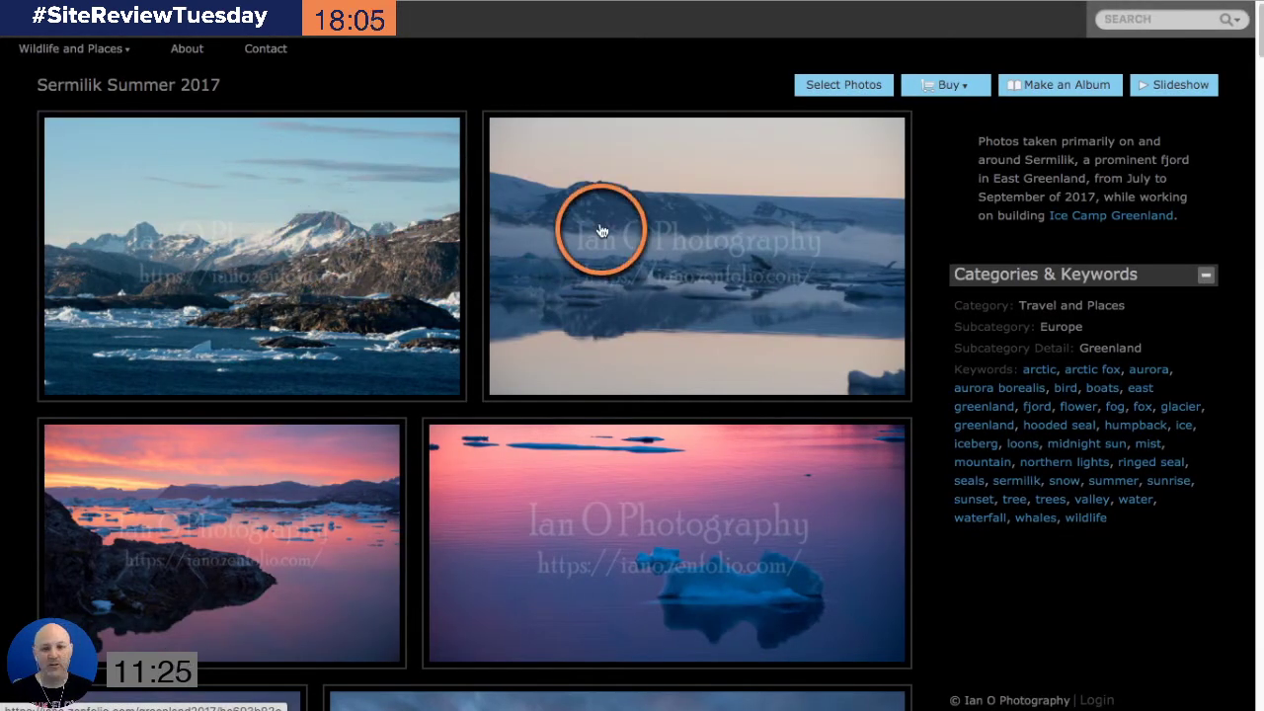
pyautogui.scroll(-2, 601, 230)
pyautogui.scroll(-2, 273, 424)
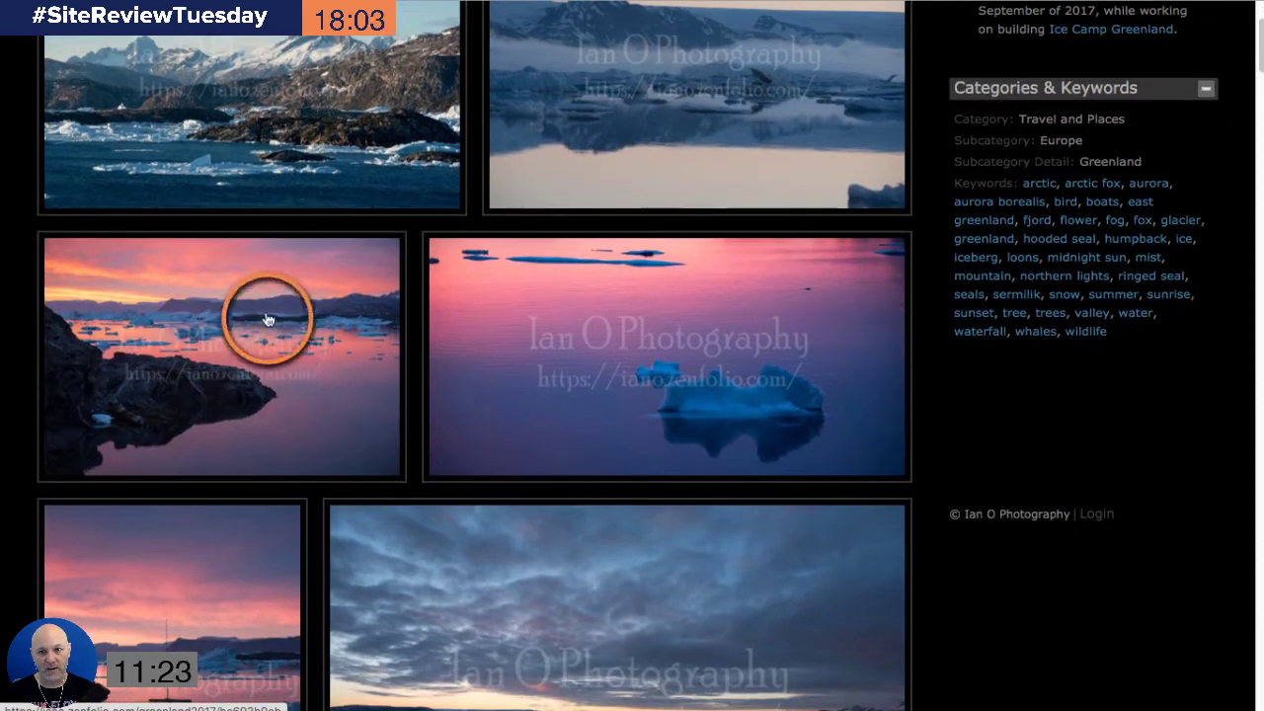
pyautogui.scroll(4, 523, 418)
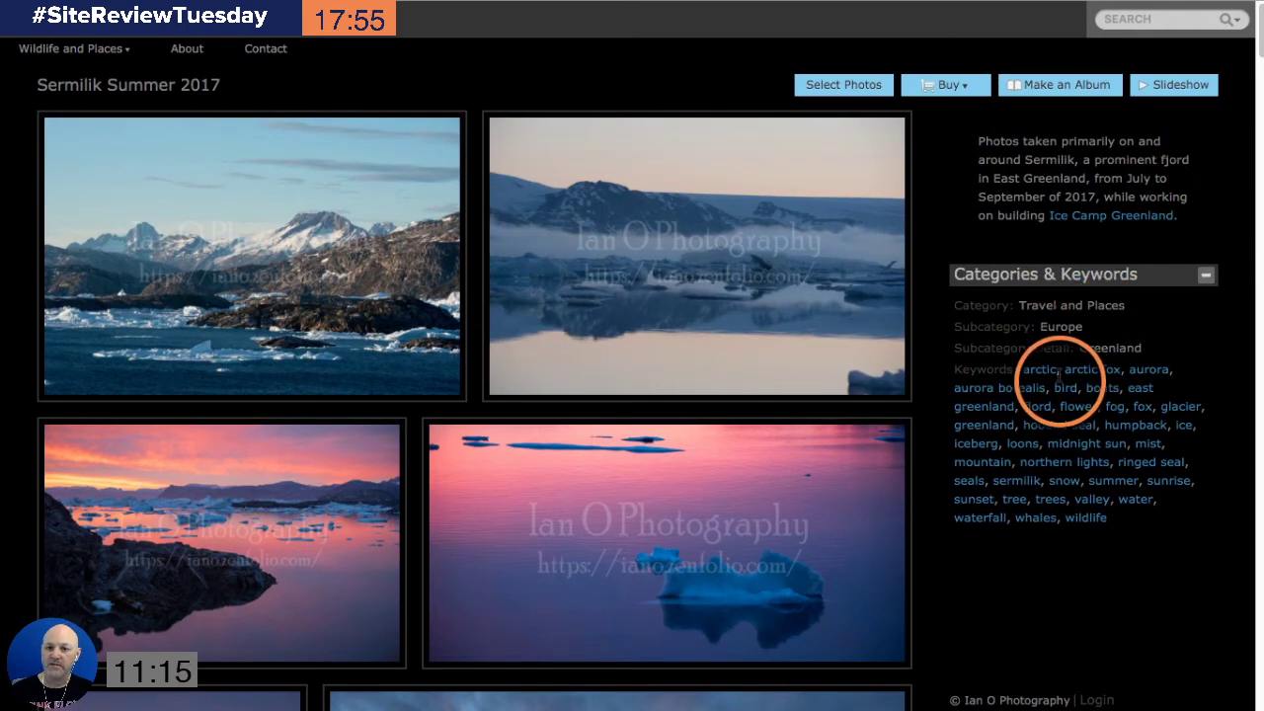
pyautogui.scroll(-7, 672, 318)
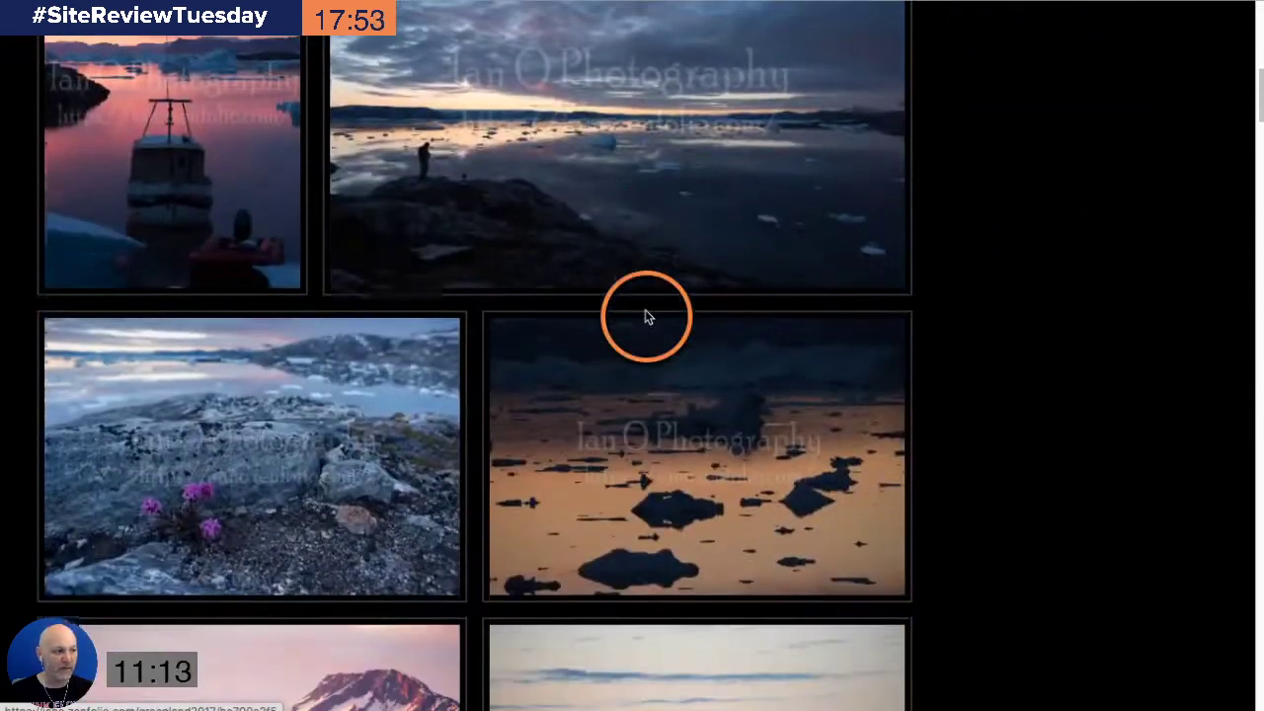
# - Browse the upper rows of photos in the Sermilik Summer 2017 gallery and recheck its description and keyword list
pyautogui.scroll(7, 646, 314)
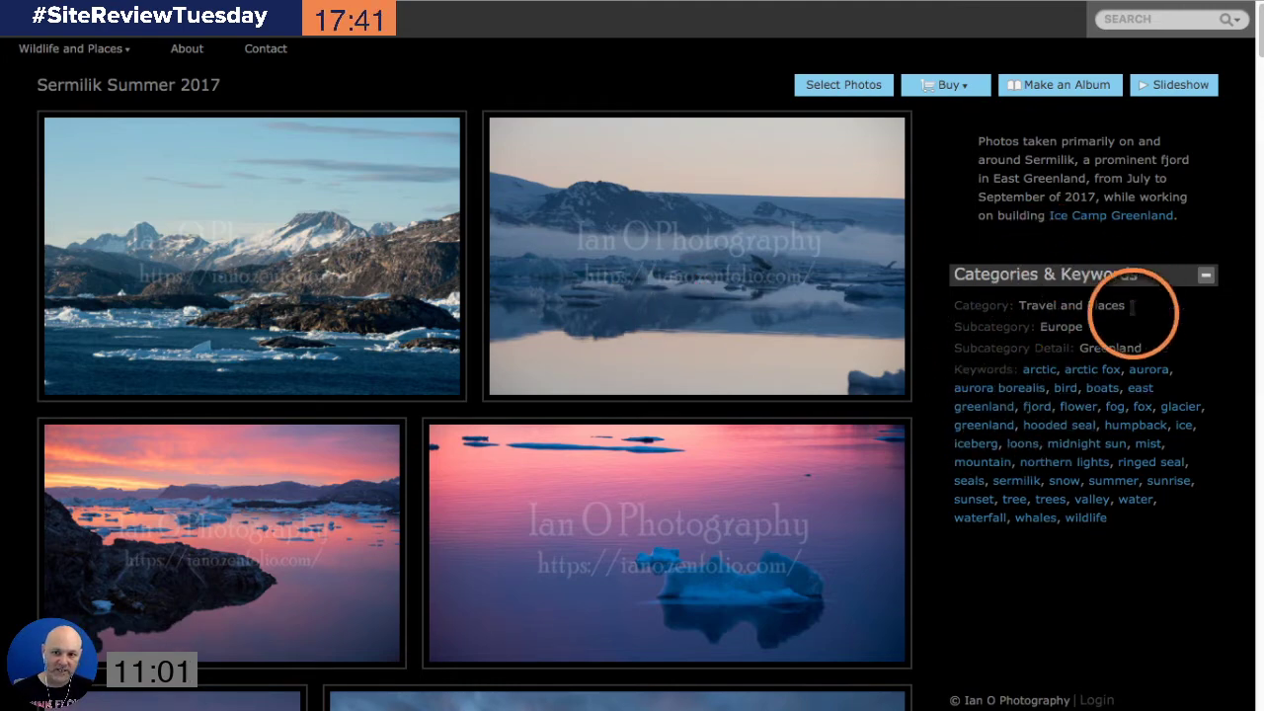
pyautogui.scroll(-10, 717, 305)
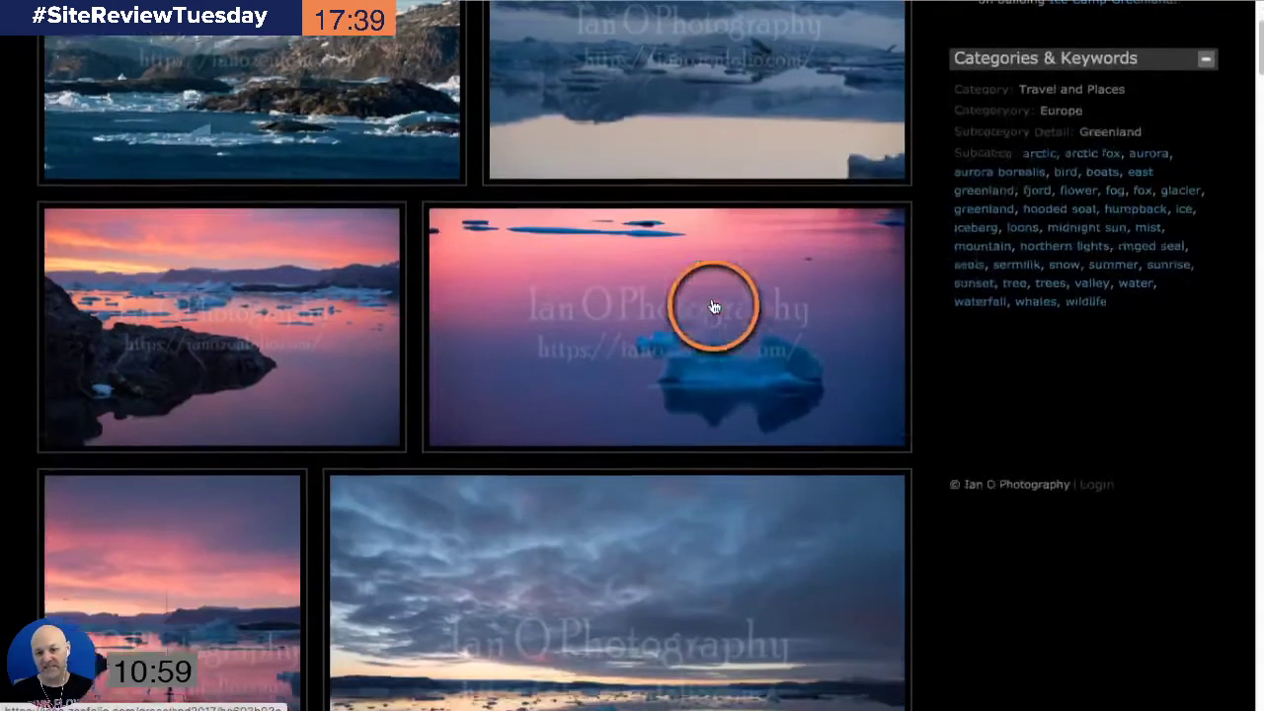
pyautogui.scroll(-10, 1053, 355)
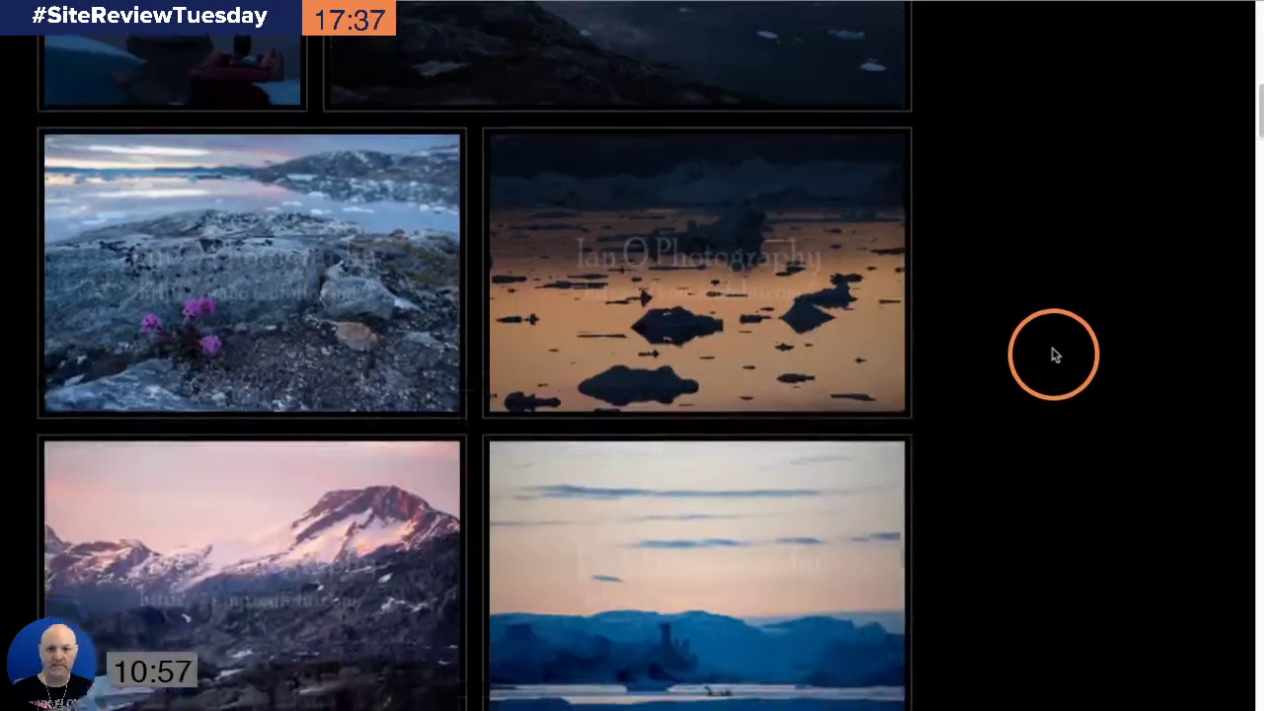
pyautogui.scroll(-4, 1053, 355)
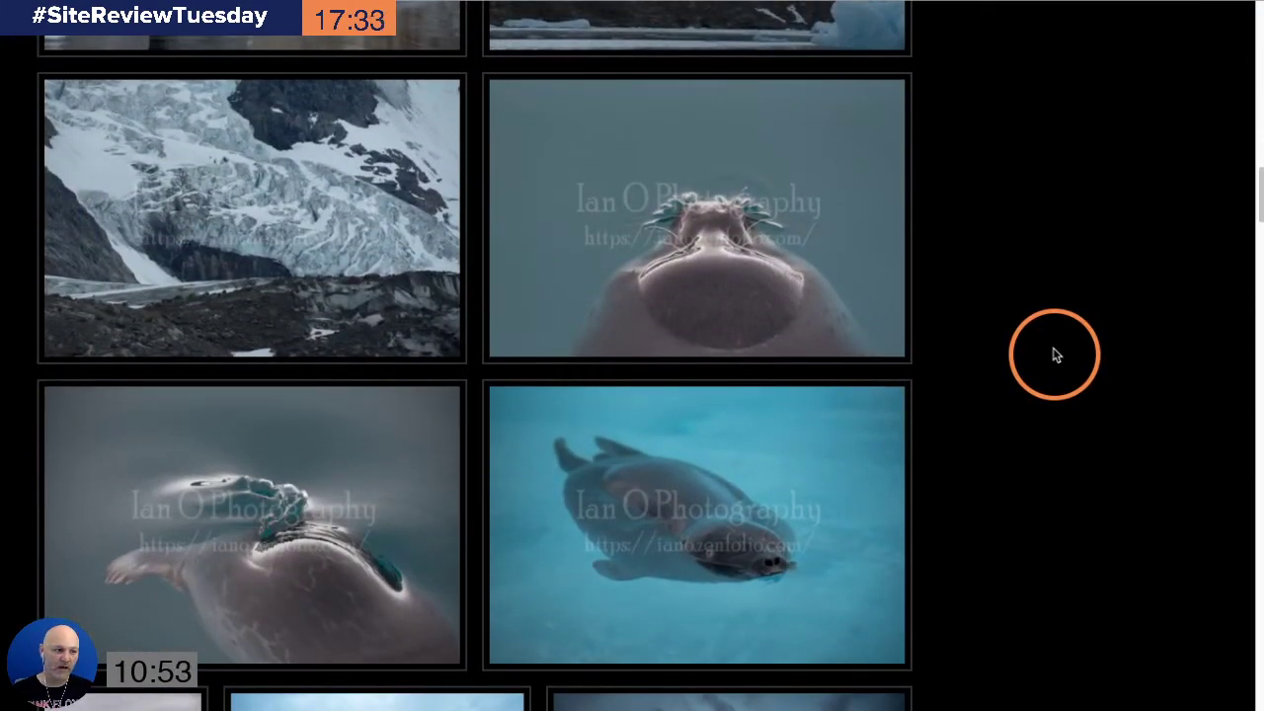
pyautogui.scroll(1, 1055, 355)
pyautogui.scroll(10, 1055, 355)
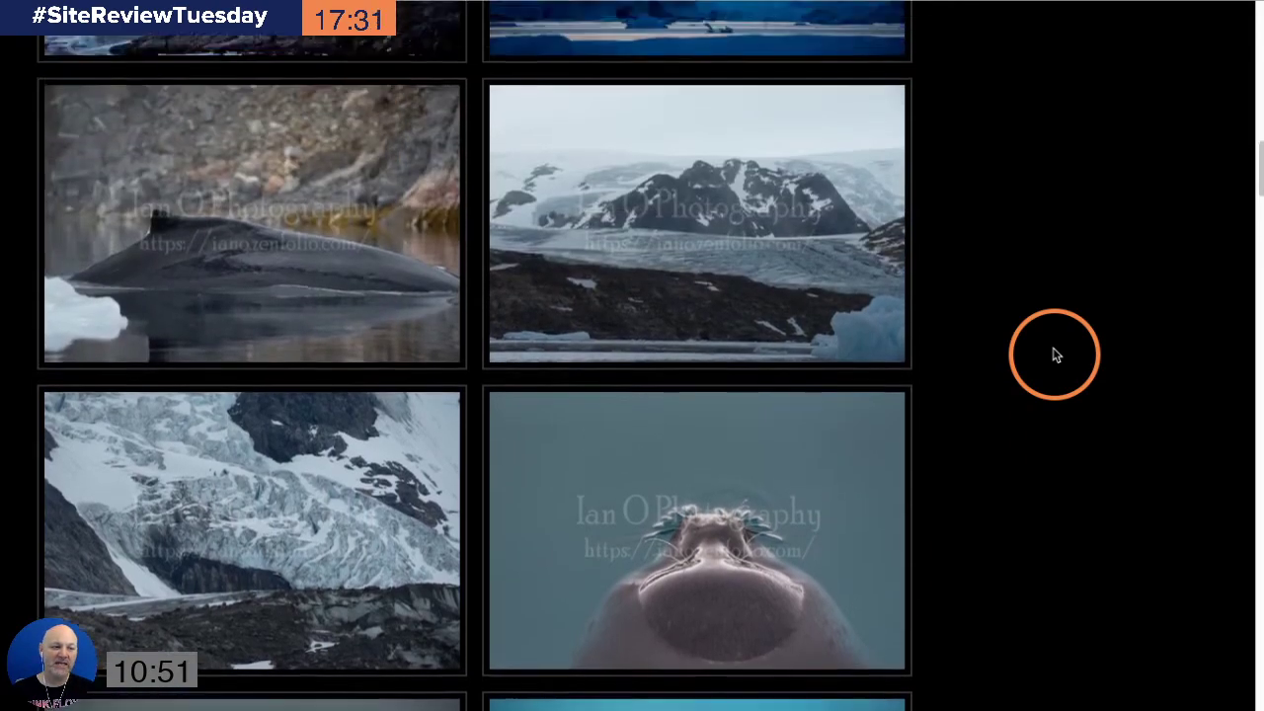
pyautogui.scroll(3, 1055, 356)
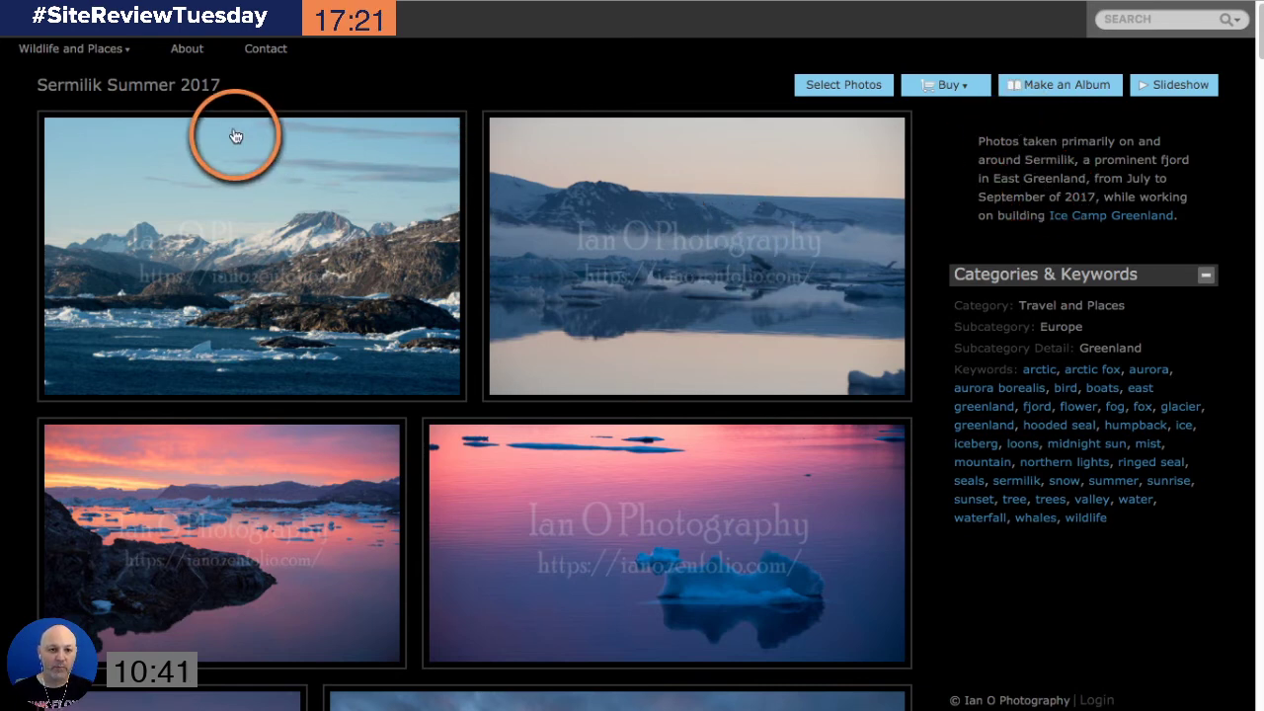
# - Review the gallery's photos down to the aurora shots with the Categories & Keywords section collapsed, and expand the section again
pyautogui.click(1207, 278)
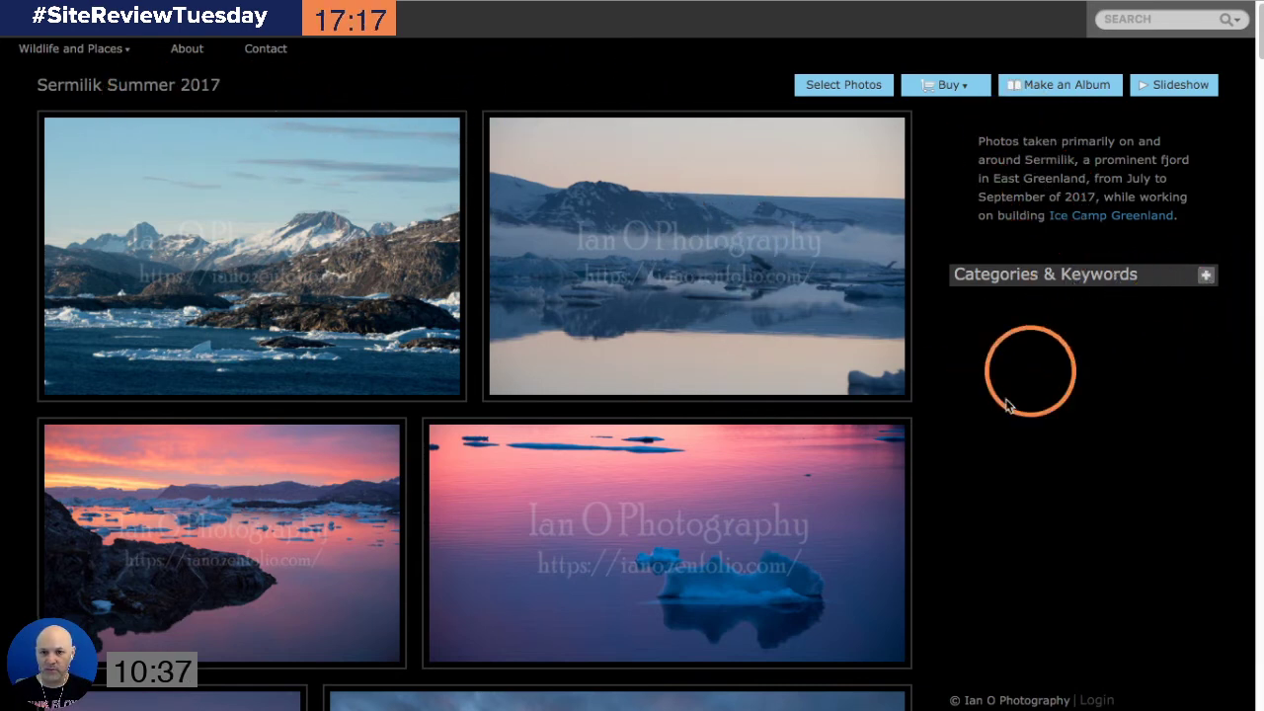
pyautogui.scroll(-3, 778, 454)
pyautogui.scroll(-20, 778, 453)
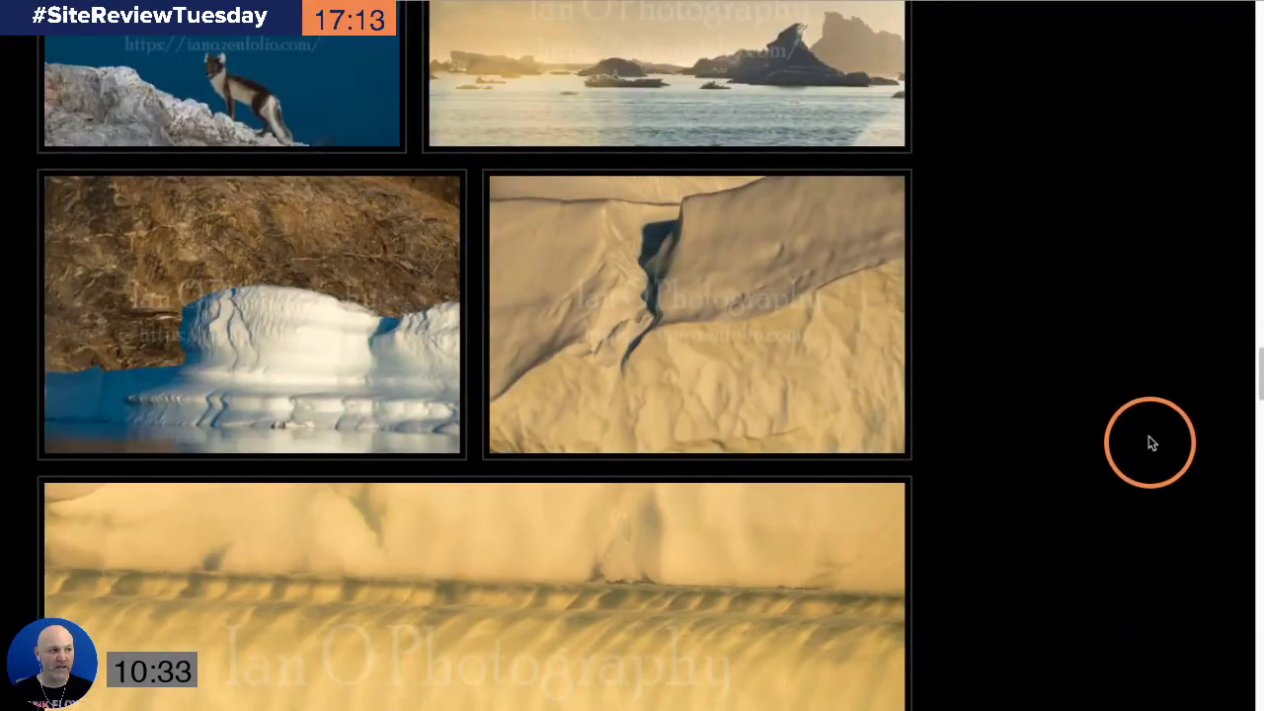
pyautogui.moveTo(1259, 376); pyautogui.dragTo(1257, 692)
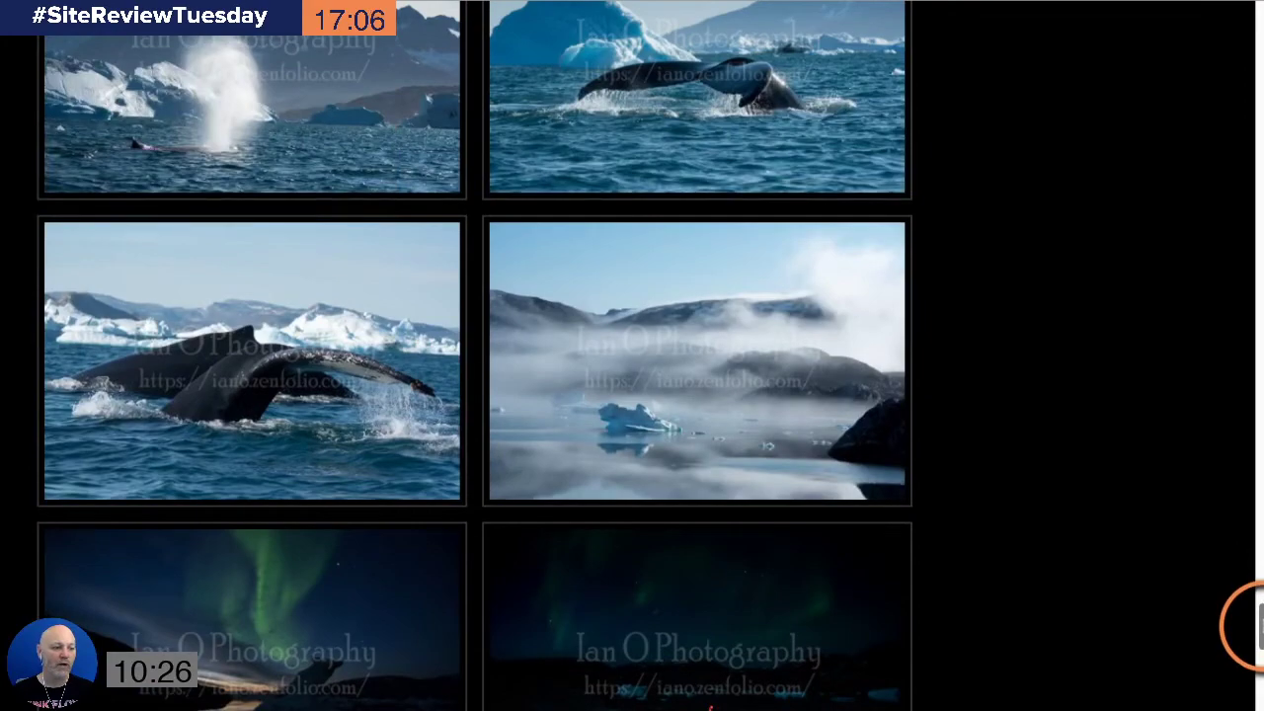
pyautogui.moveTo(1259, 624); pyautogui.dragTo(1252, 39)
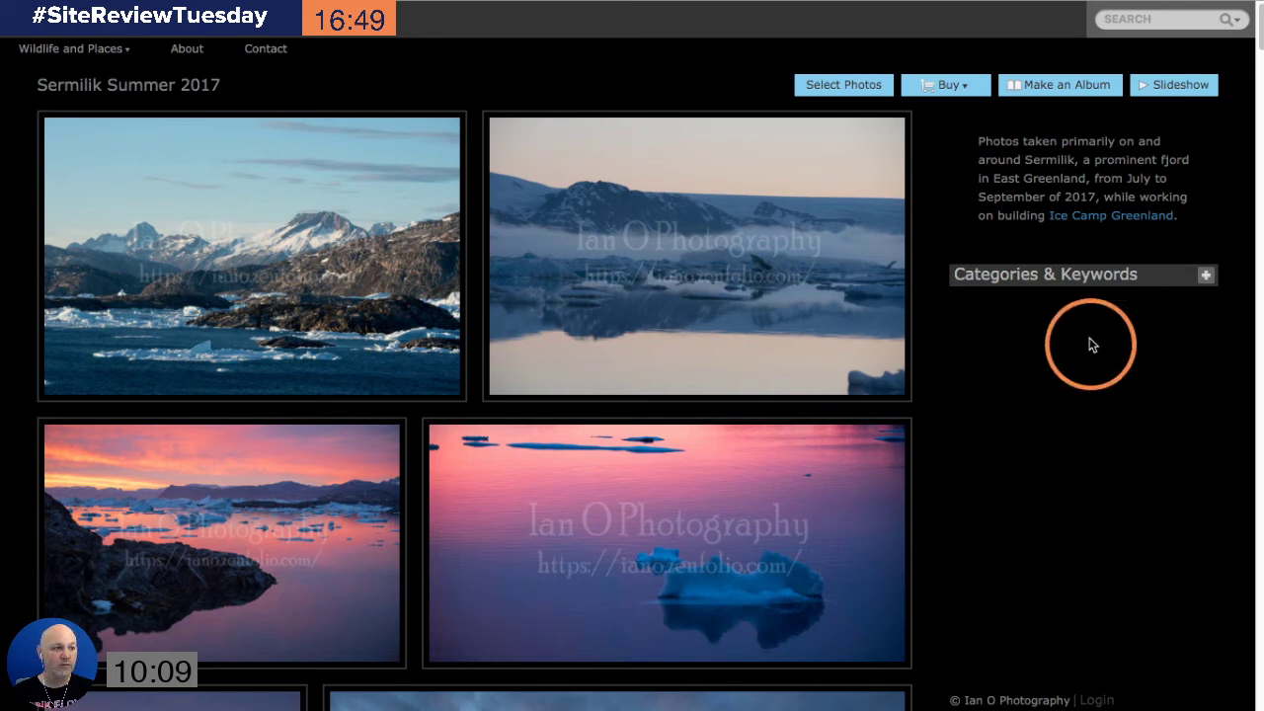
pyautogui.click(1206, 278)
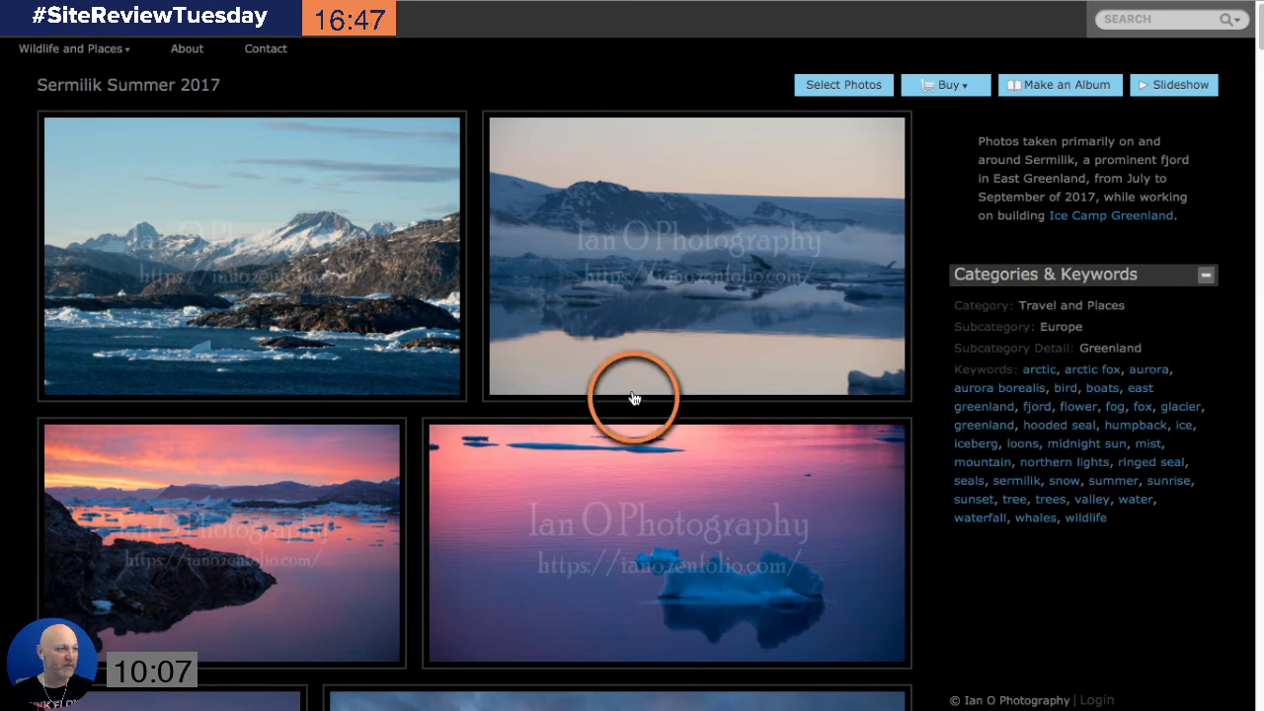
# - Open the Midnight sunset photo and compare its caption, products and prices with those of the Midnight Icebergs photo
pyautogui.scroll(-3, 635, 401)
pyautogui.click(312, 244)
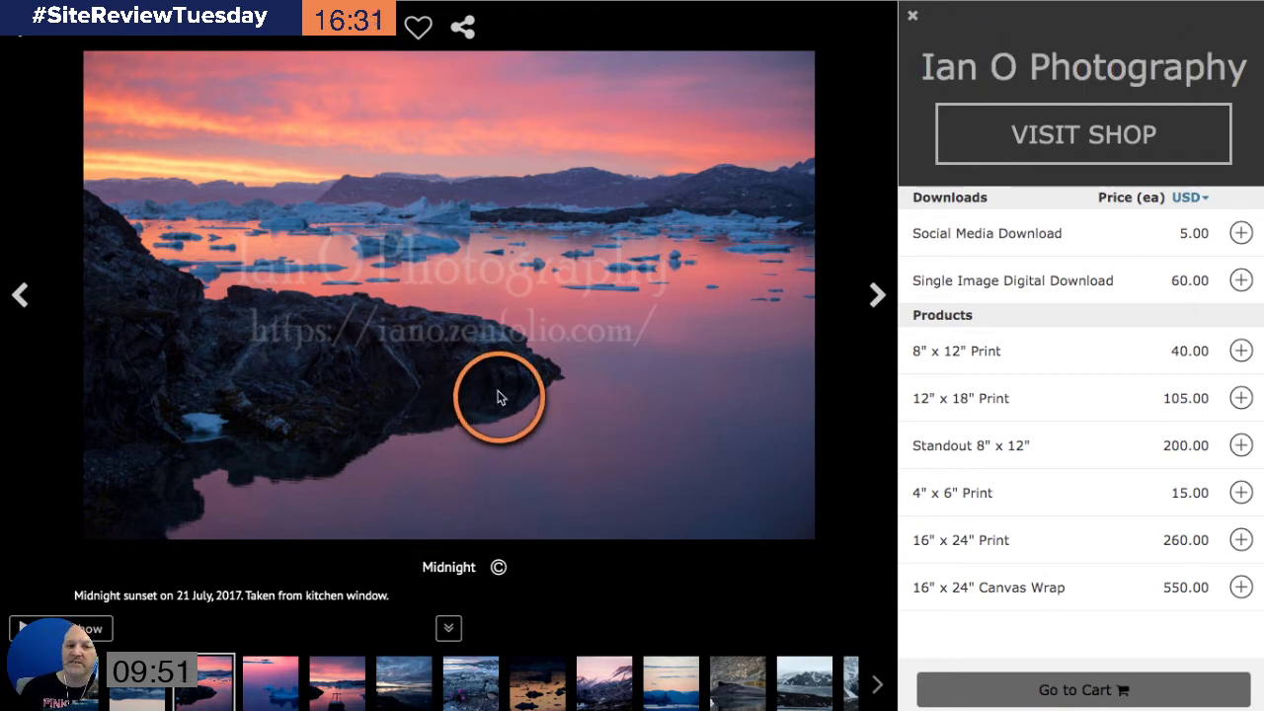
pyautogui.click(874, 306)
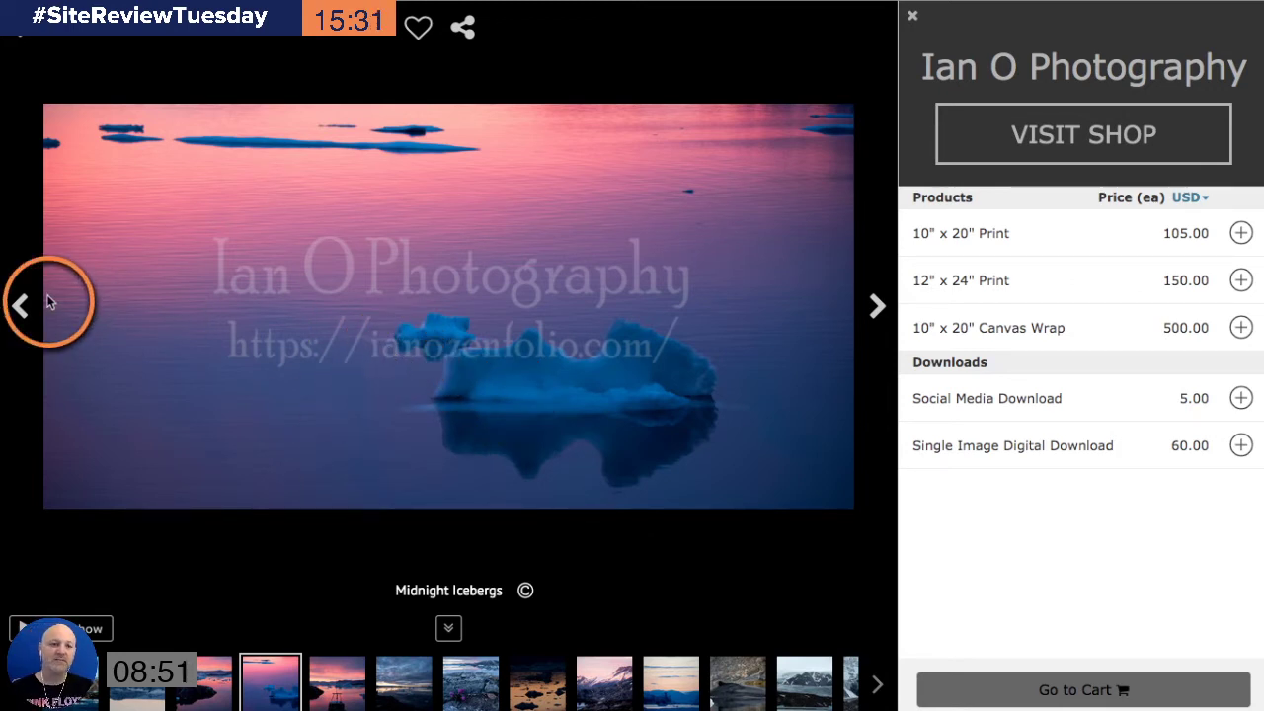
pyautogui.click(22, 310)
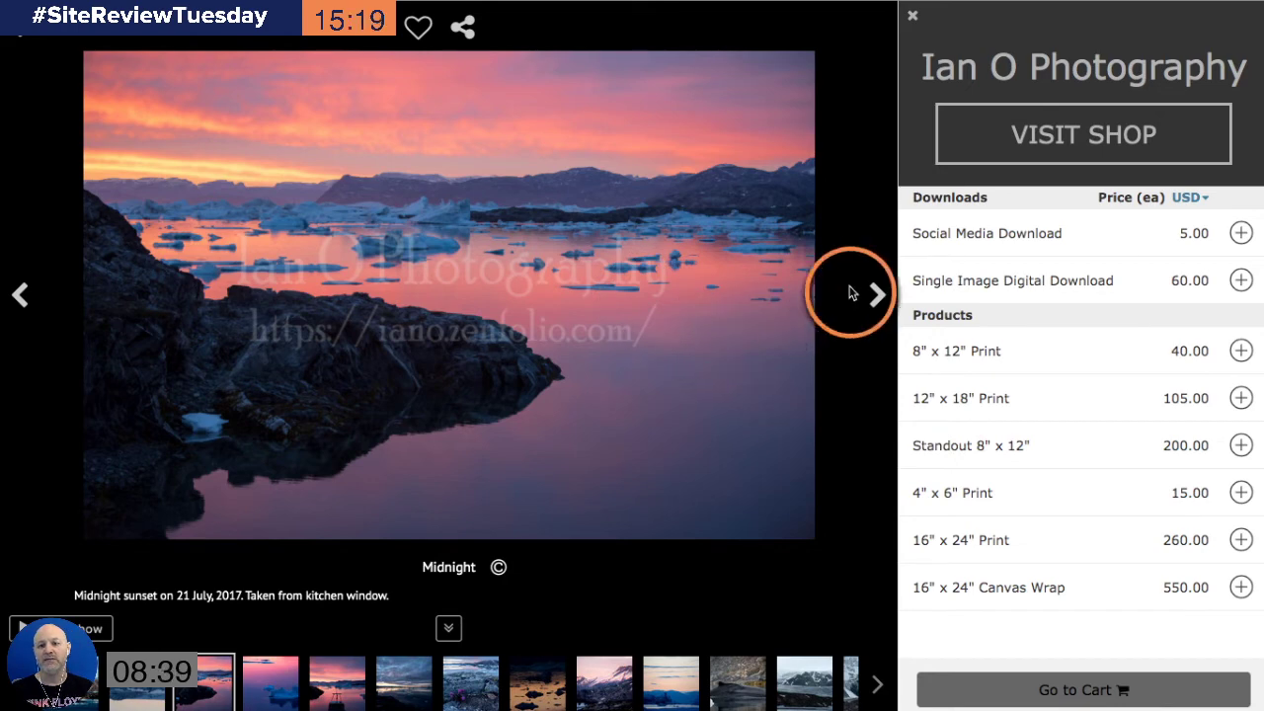
pyautogui.click(877, 296)
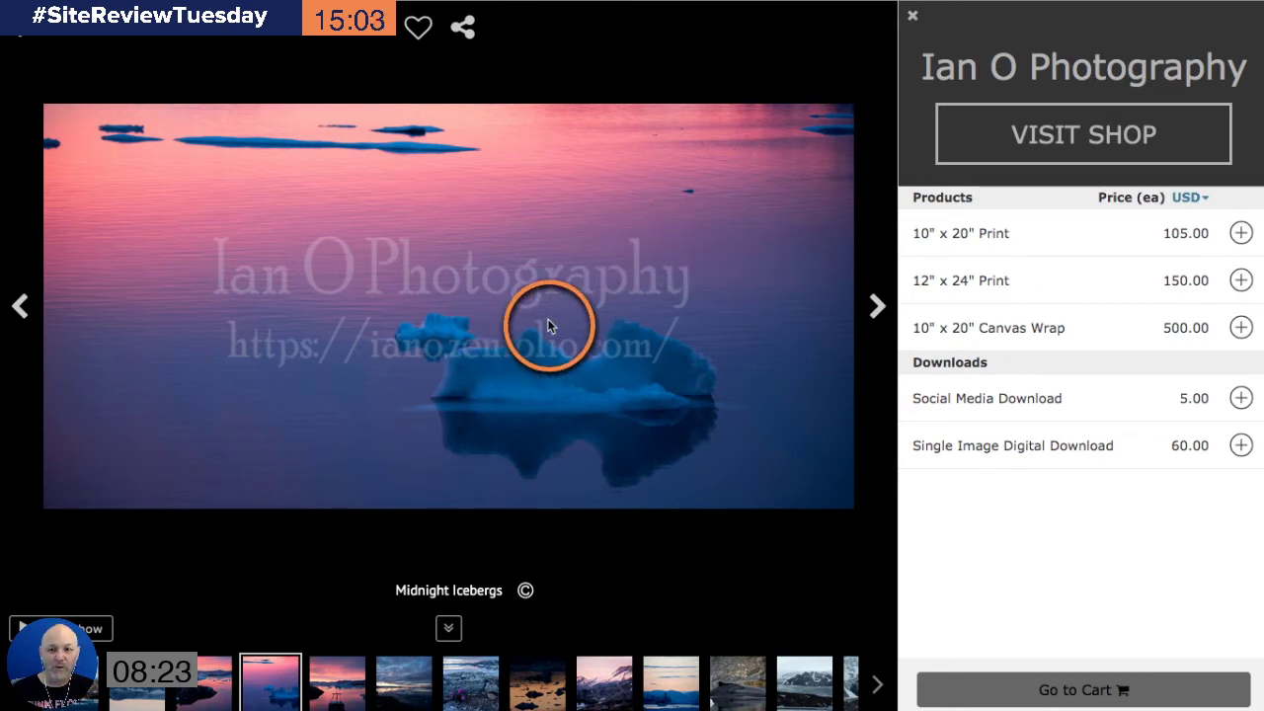
pyautogui.click(21, 308)
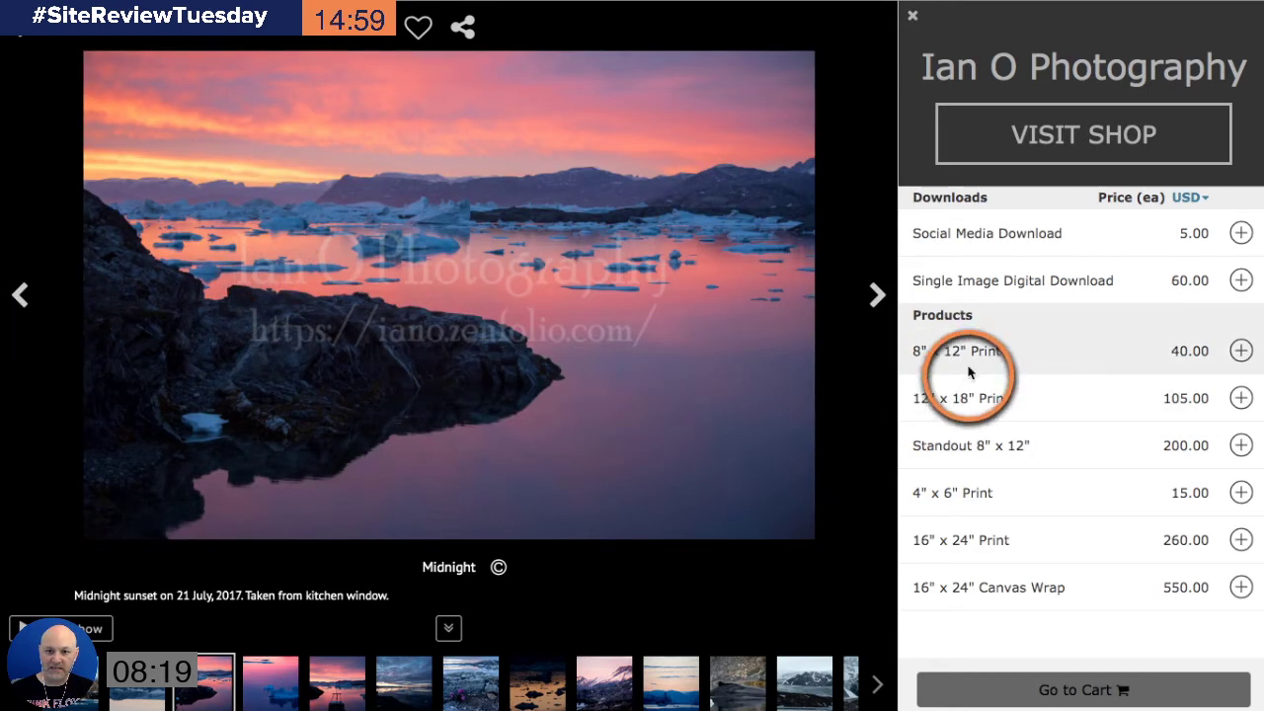
pyautogui.click(877, 301)
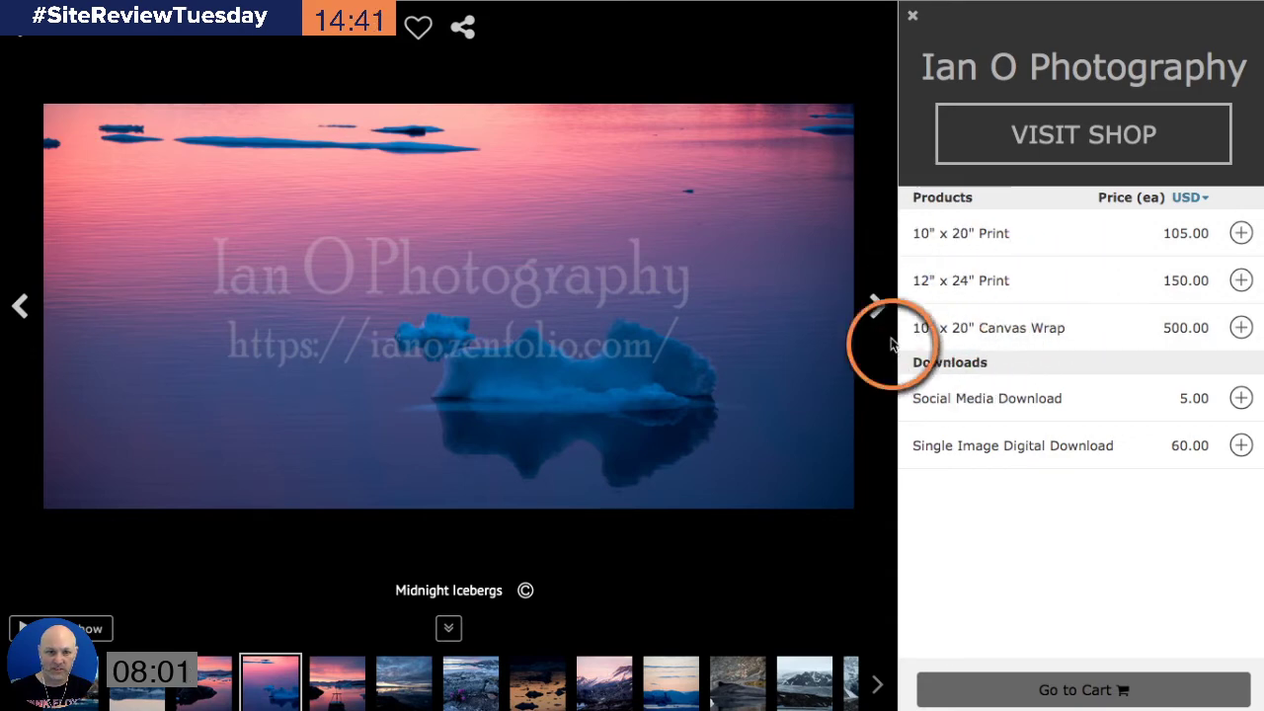
pyautogui.click(24, 309)
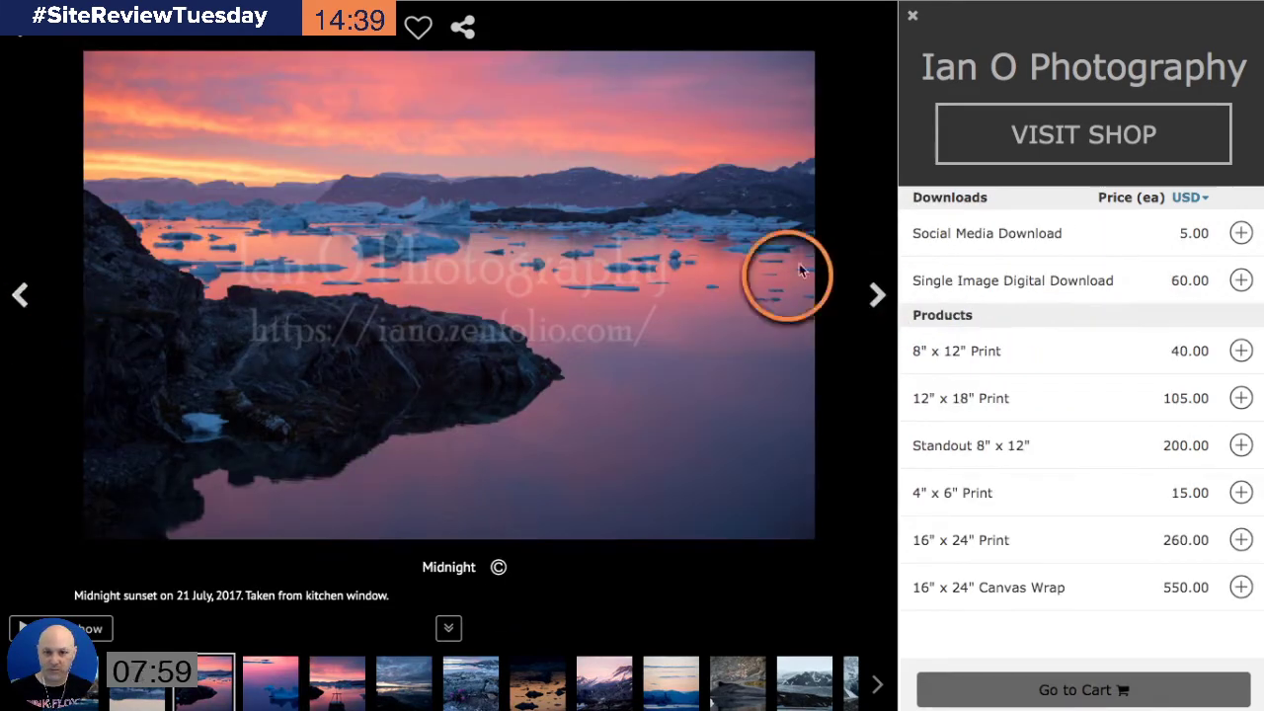
pyautogui.click(876, 295)
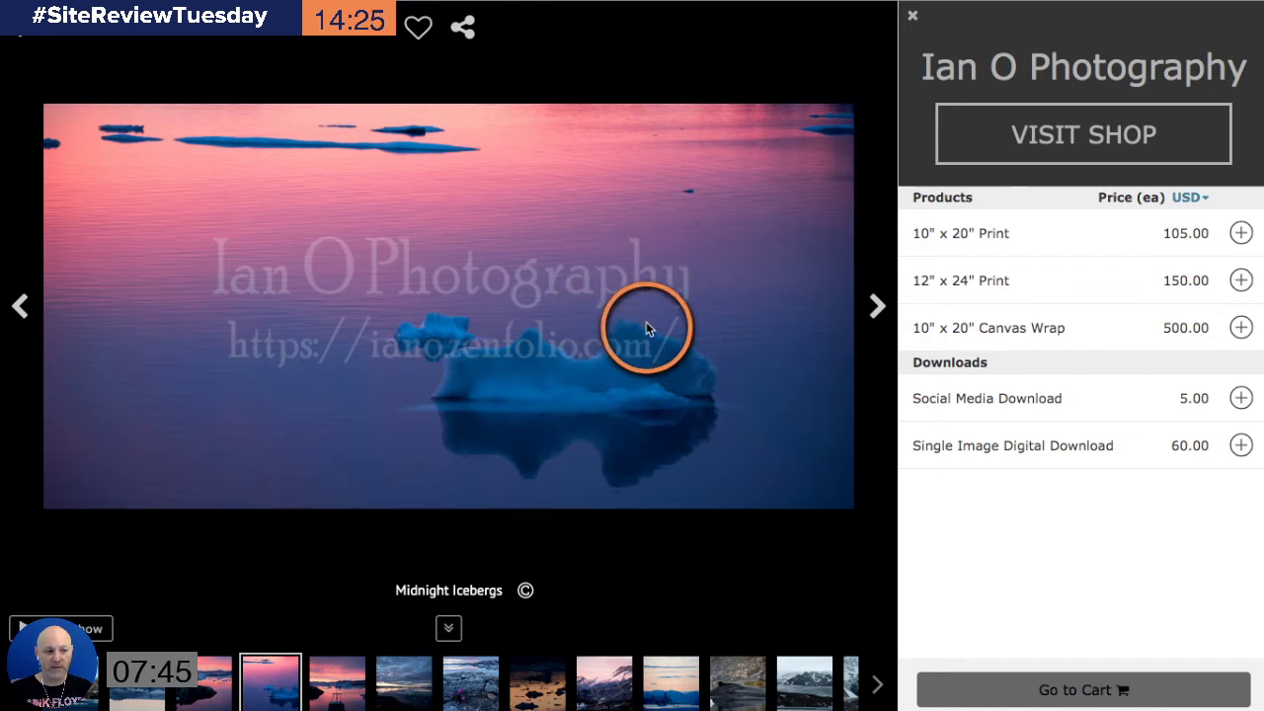
# - Check The Boats photo and its product prices, and return to the start of the Sermilik Summer 2017 gallery
pyautogui.click(875, 306)
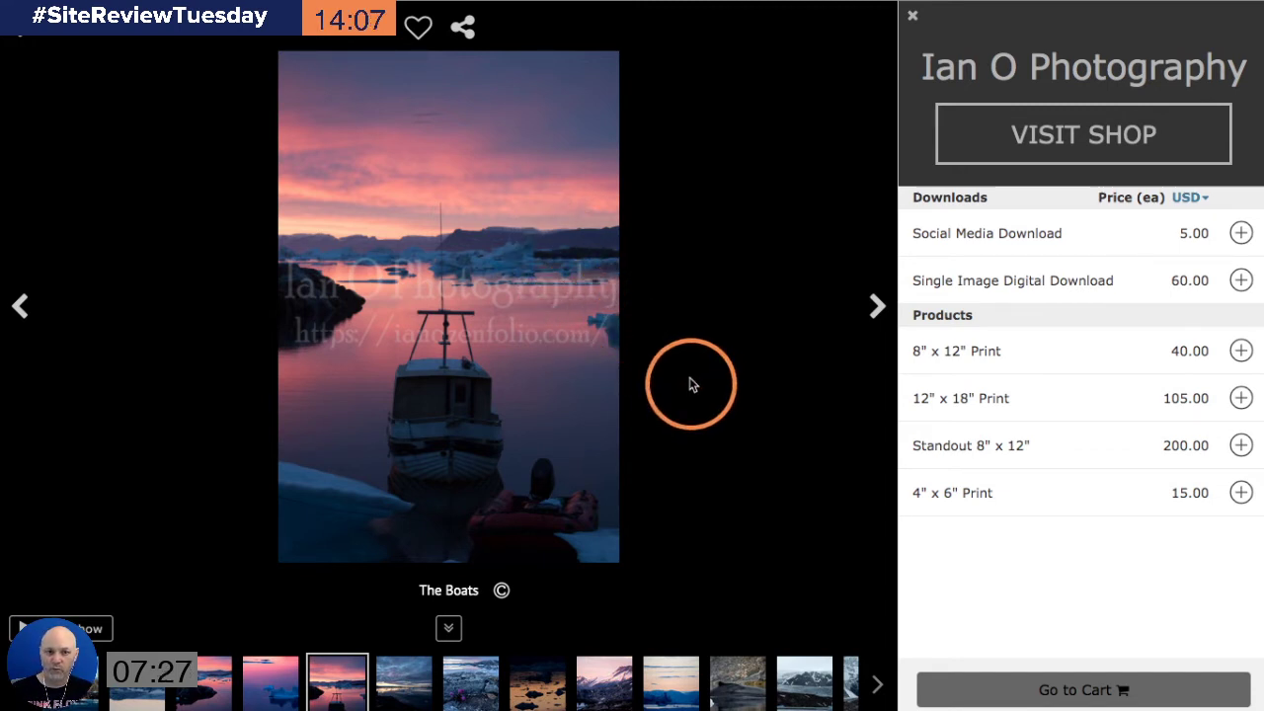
pyautogui.click(873, 306)
pyautogui.click(24, 36)
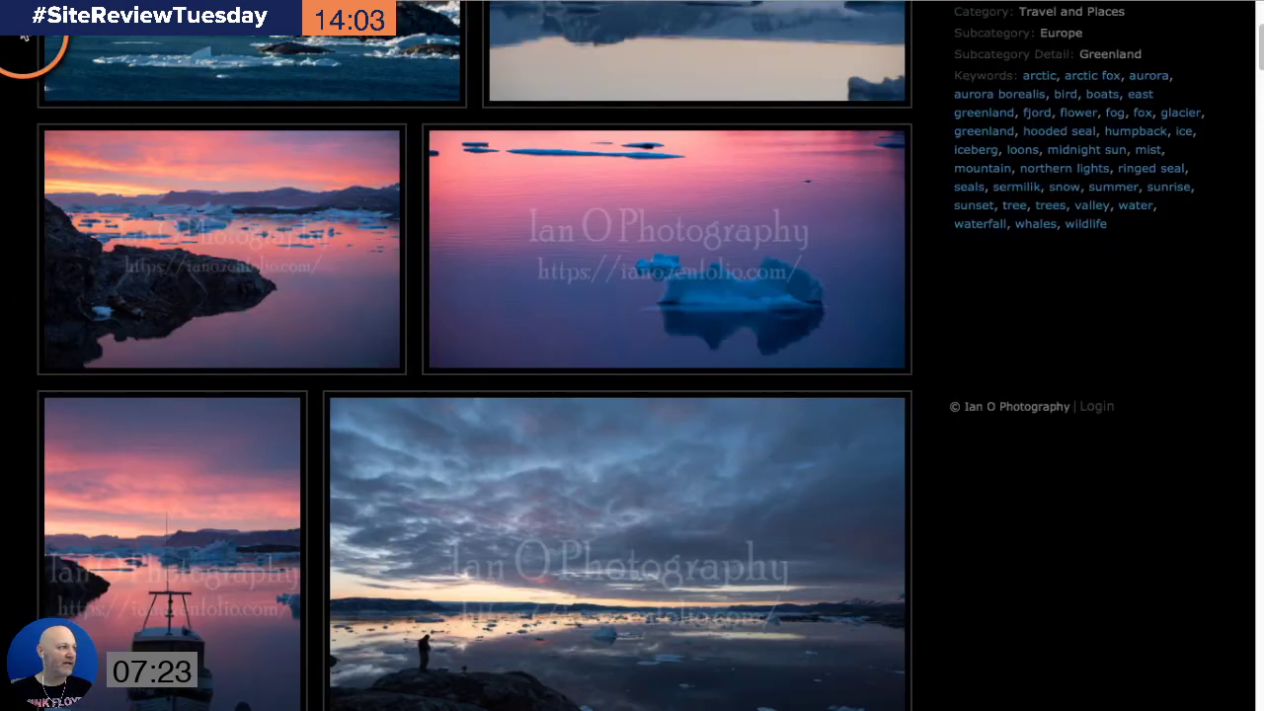
pyautogui.scroll(3, 211, 136)
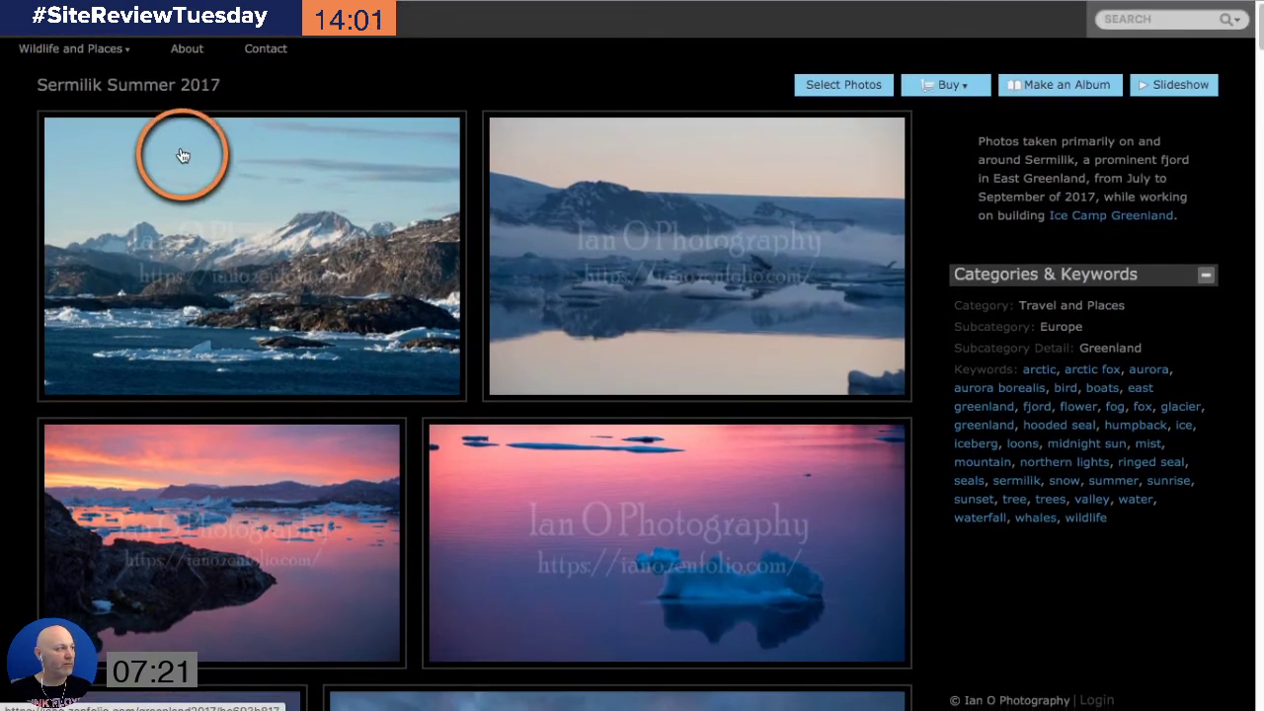
# - Open the Antarctica gallery under Wildlife and Places and examine its description, keywords and bird, penguin and seal photos
pyautogui.moveTo(67, 56)
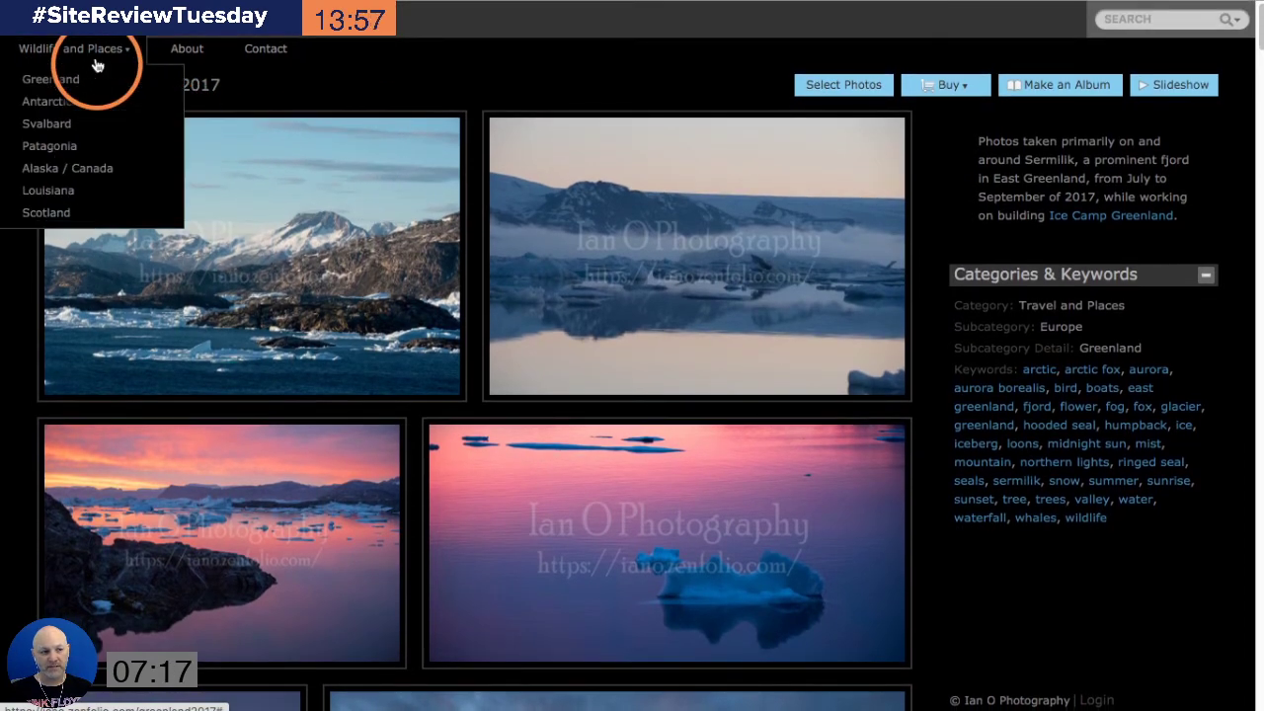
pyautogui.click(66, 107)
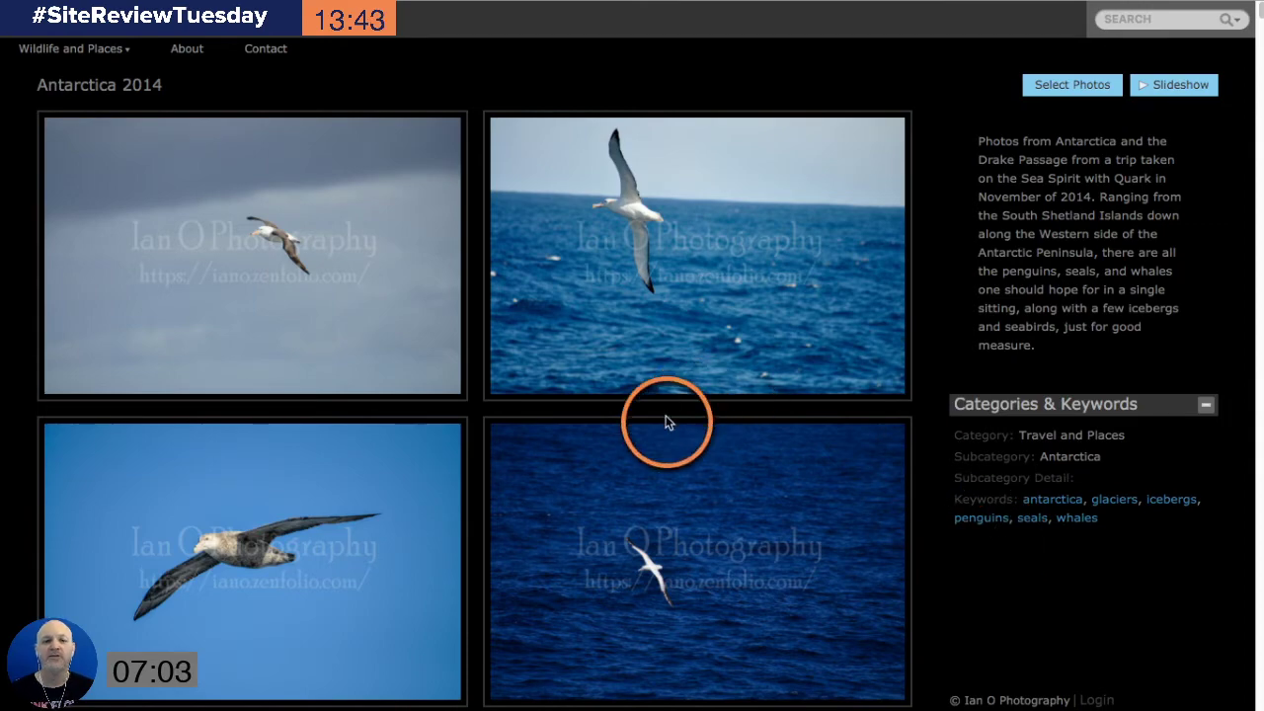
pyautogui.scroll(-10, 667, 415)
pyautogui.scroll(-3, 676, 405)
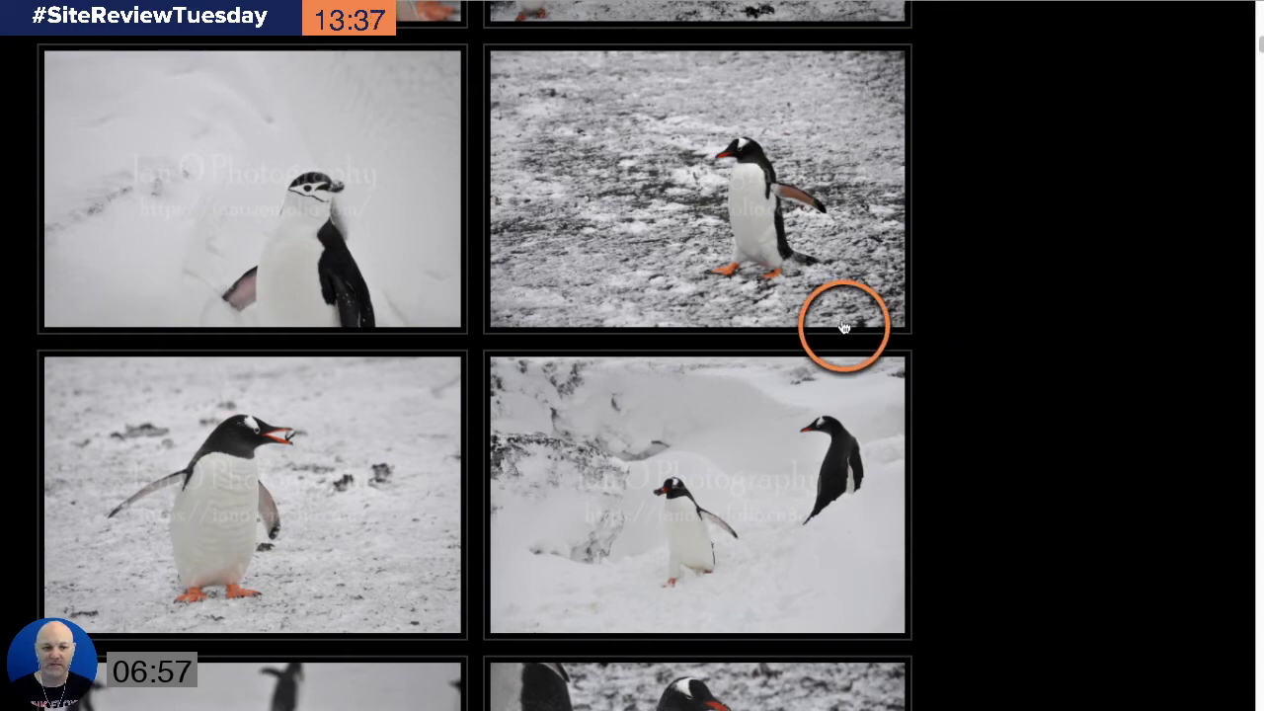
pyautogui.scroll(15, 836, 326)
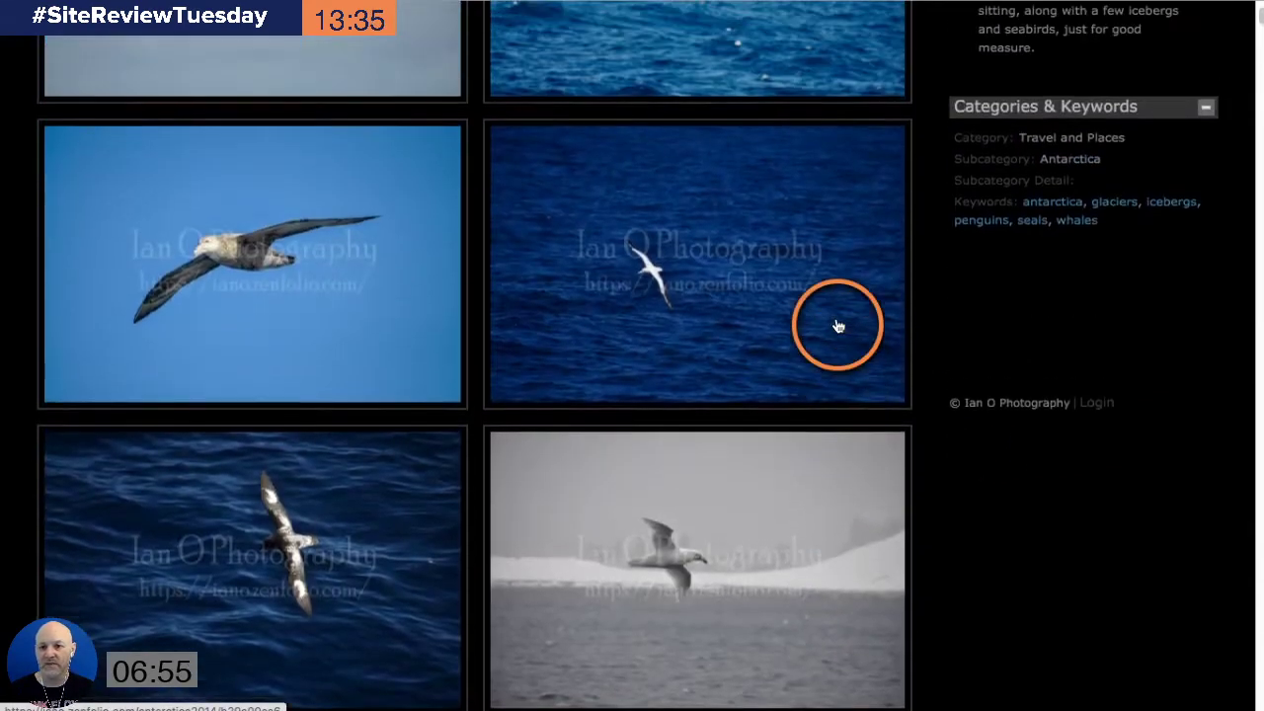
pyautogui.scroll(-5, 602, 285)
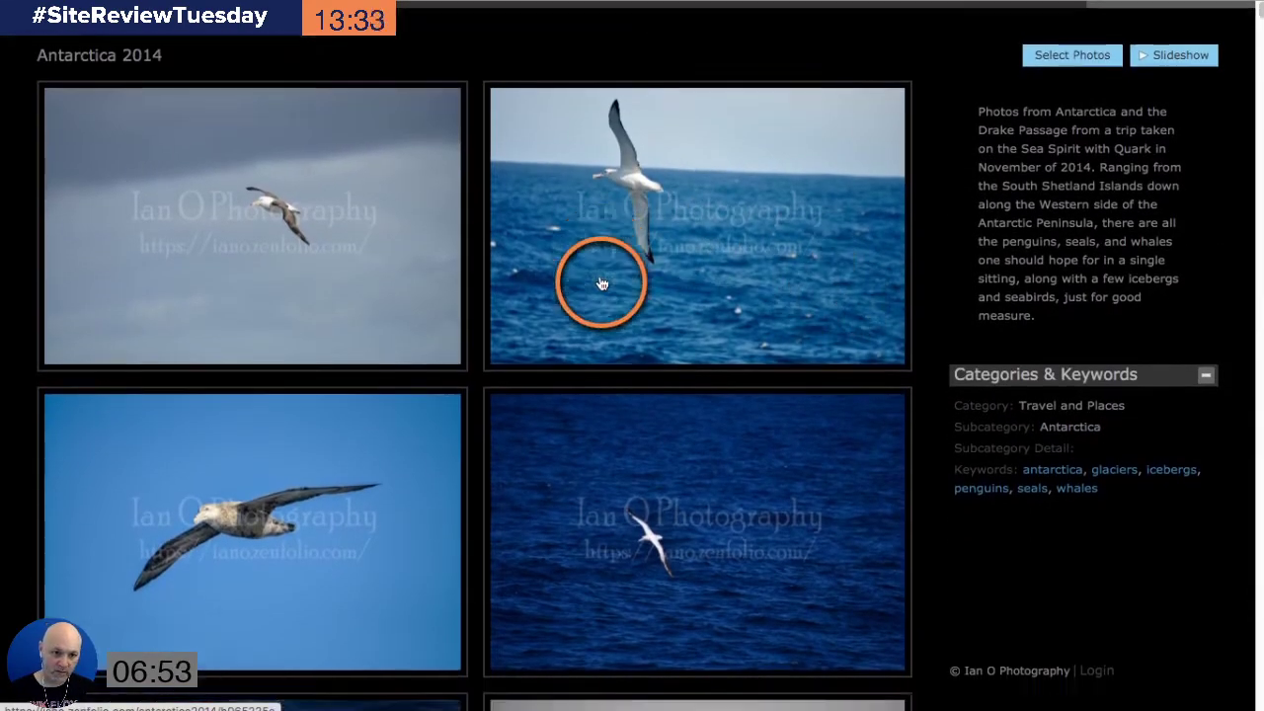
pyautogui.scroll(-5, 601, 285)
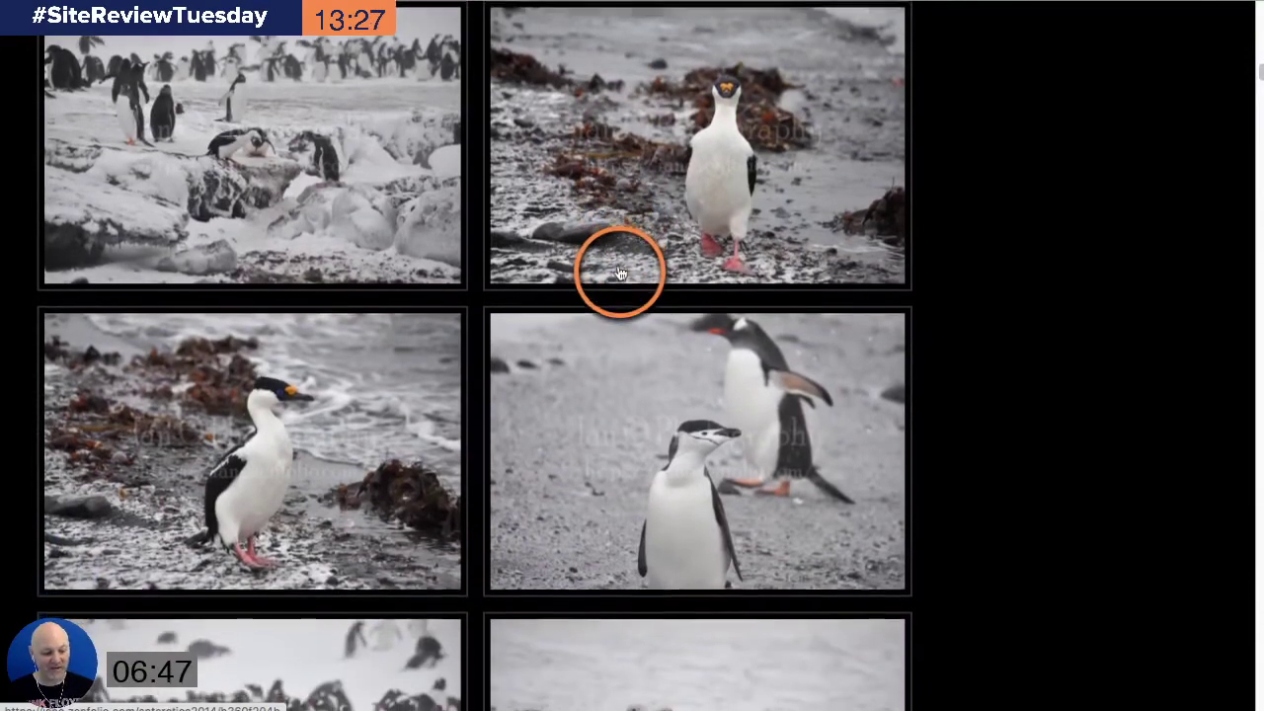
pyautogui.scroll(-8, 621, 273)
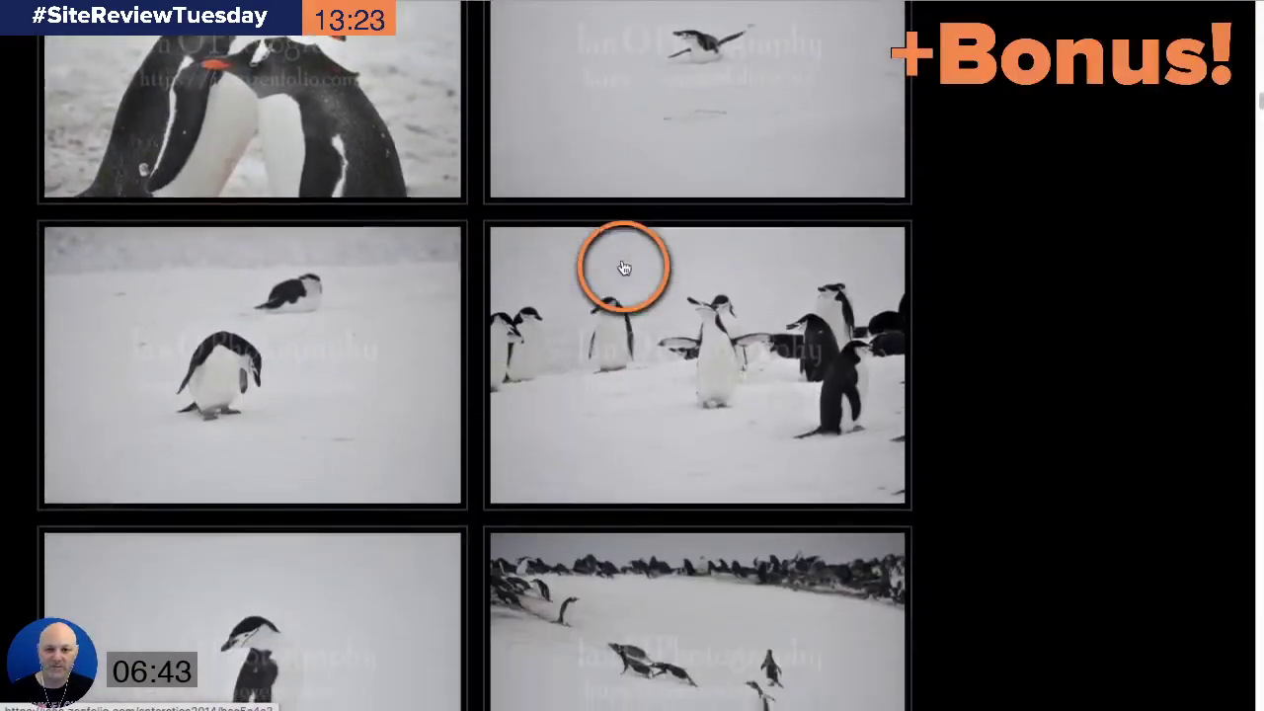
pyautogui.scroll(-1, 637, 293)
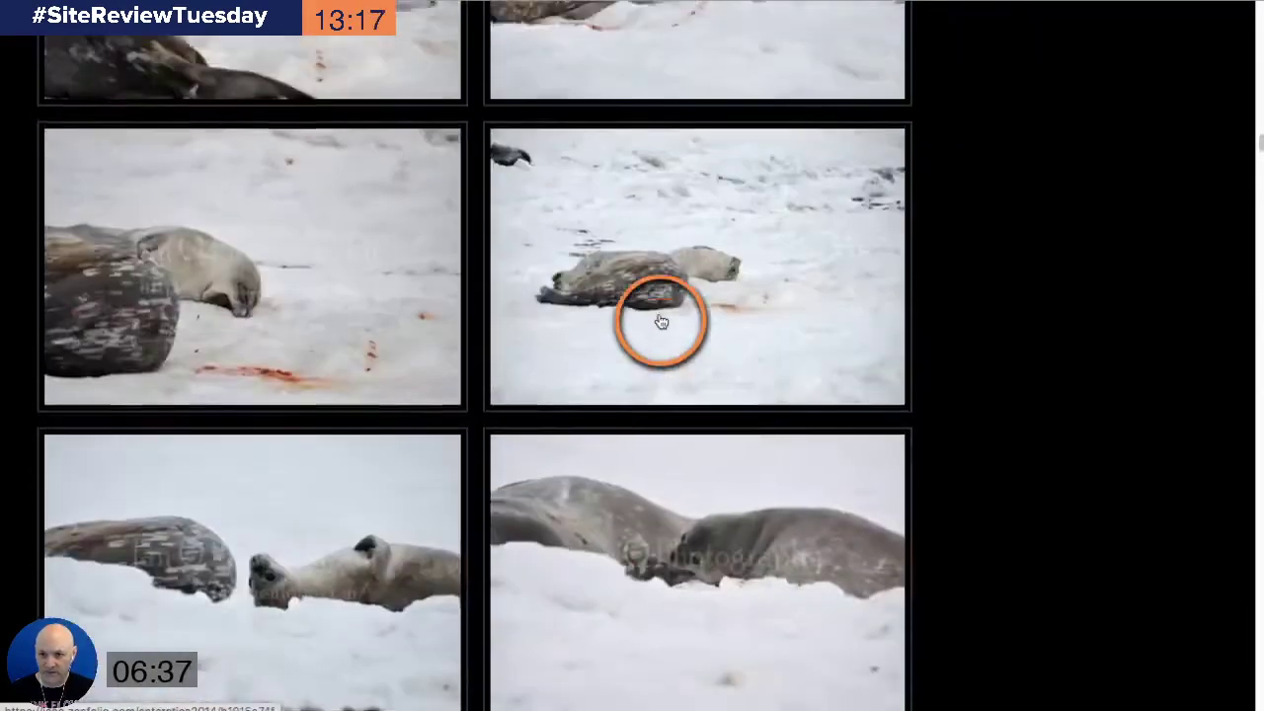
pyautogui.scroll(8, 661, 321)
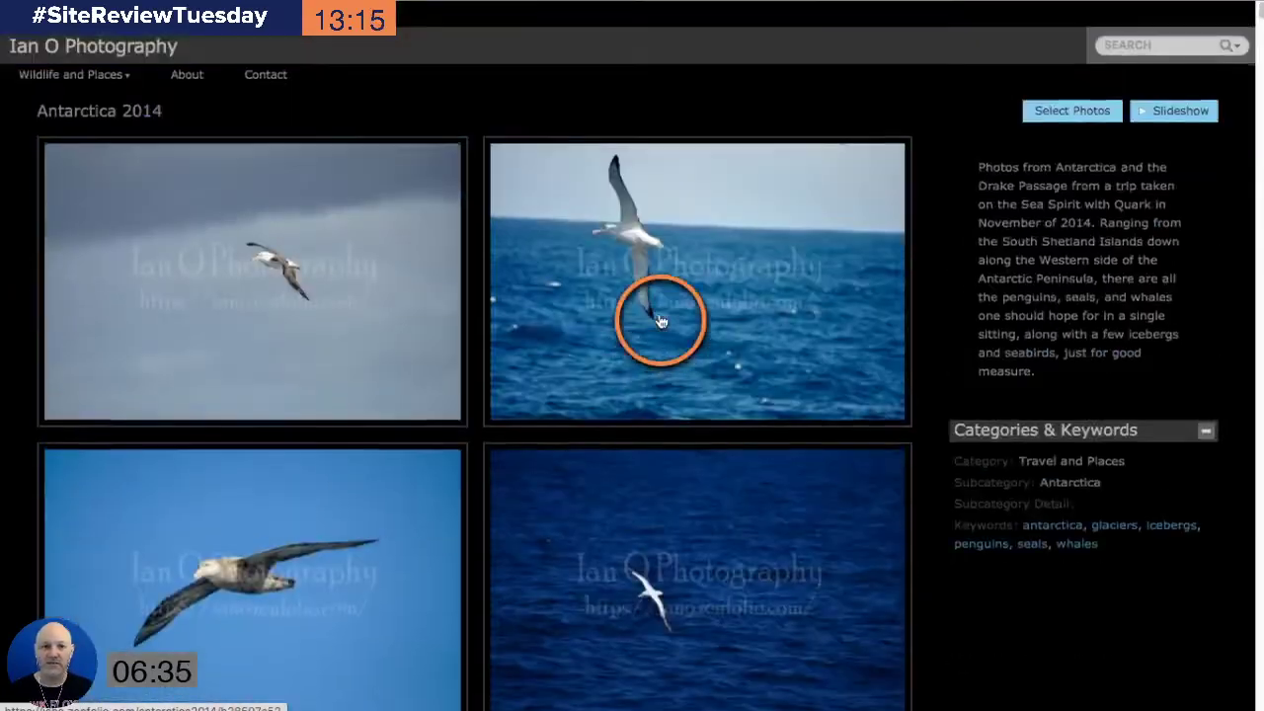
# - Open the Louisiana gallery under Wildlife and Places and check its photos, description, categories and keywords
pyautogui.moveTo(81, 53)
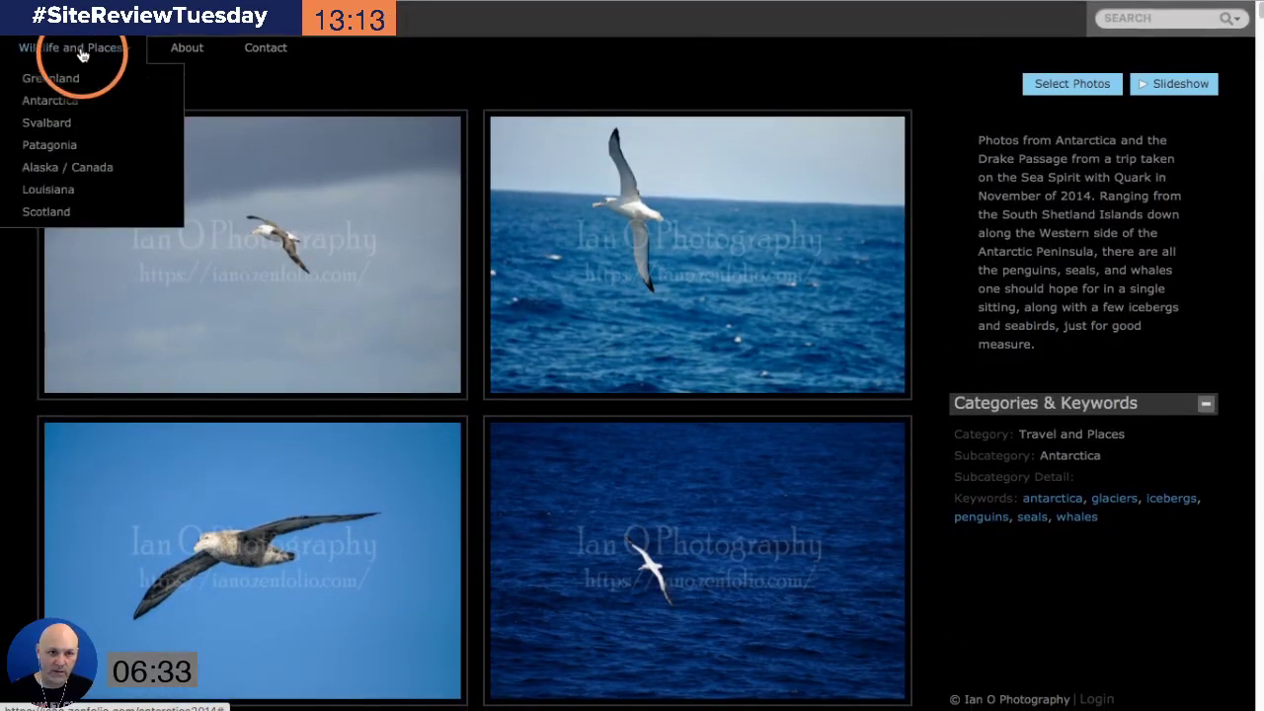
pyautogui.click(79, 190)
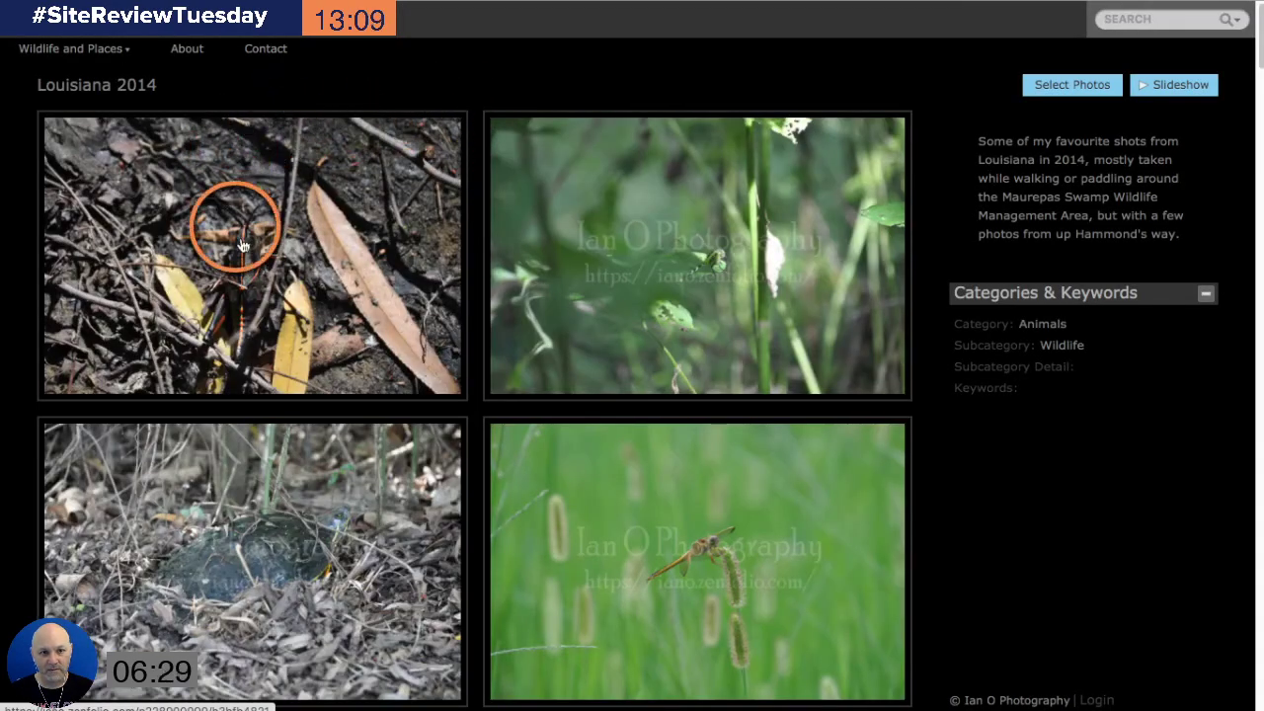
pyautogui.scroll(-3, 678, 277)
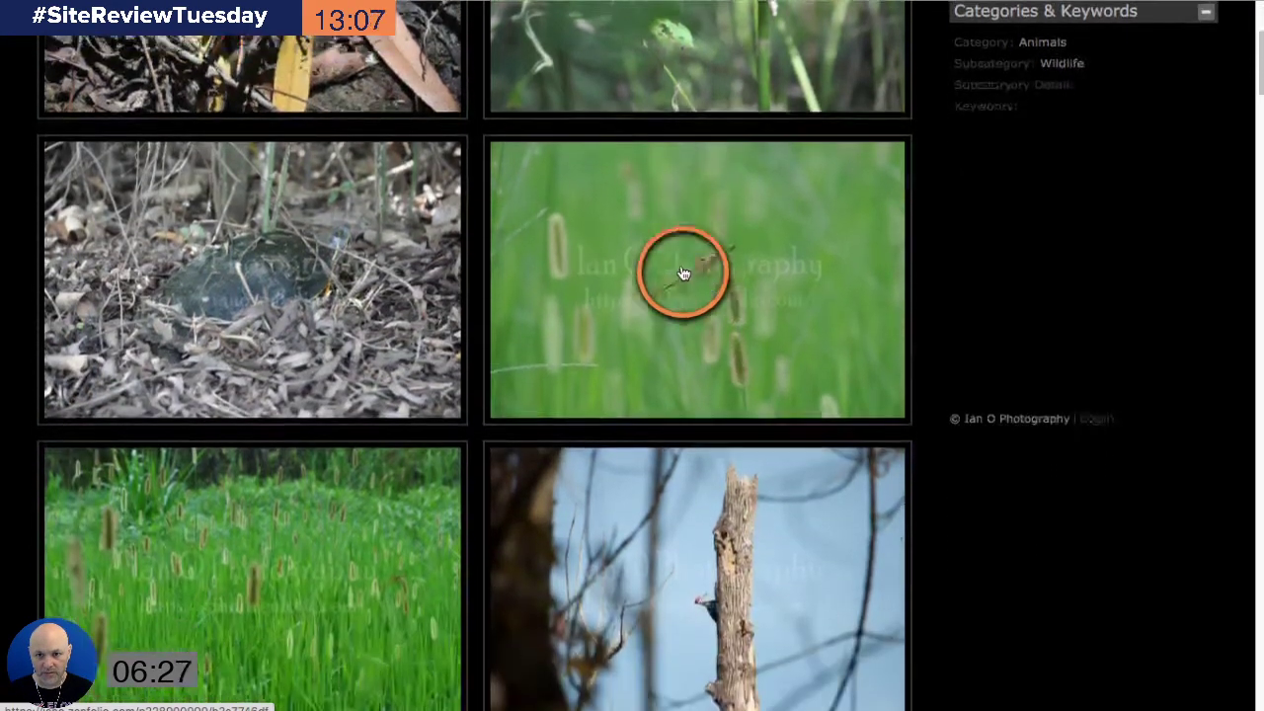
pyautogui.scroll(4, 681, 272)
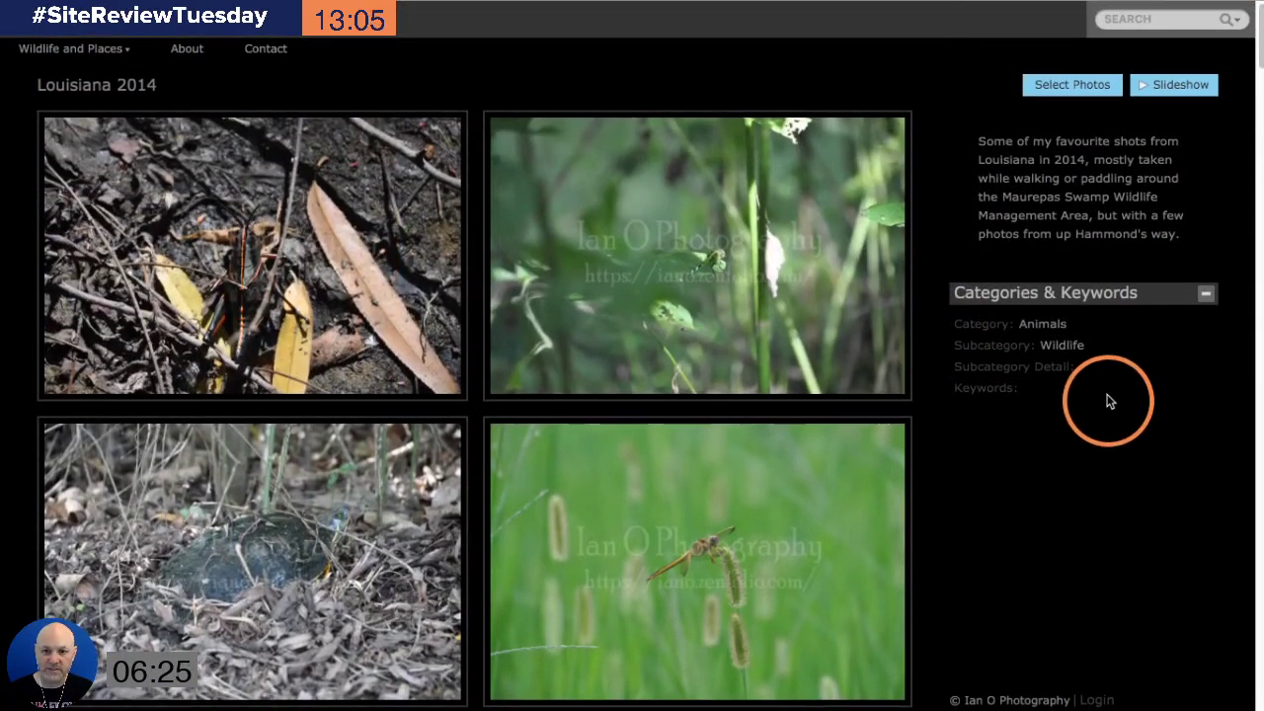
# - Check the Louisiana 2014 gallery's empty keywords and the grasshopper photo's title, caption and purchase options, and return to the gallery
pyautogui.moveTo(960, 385); pyautogui.dragTo(1154, 398)
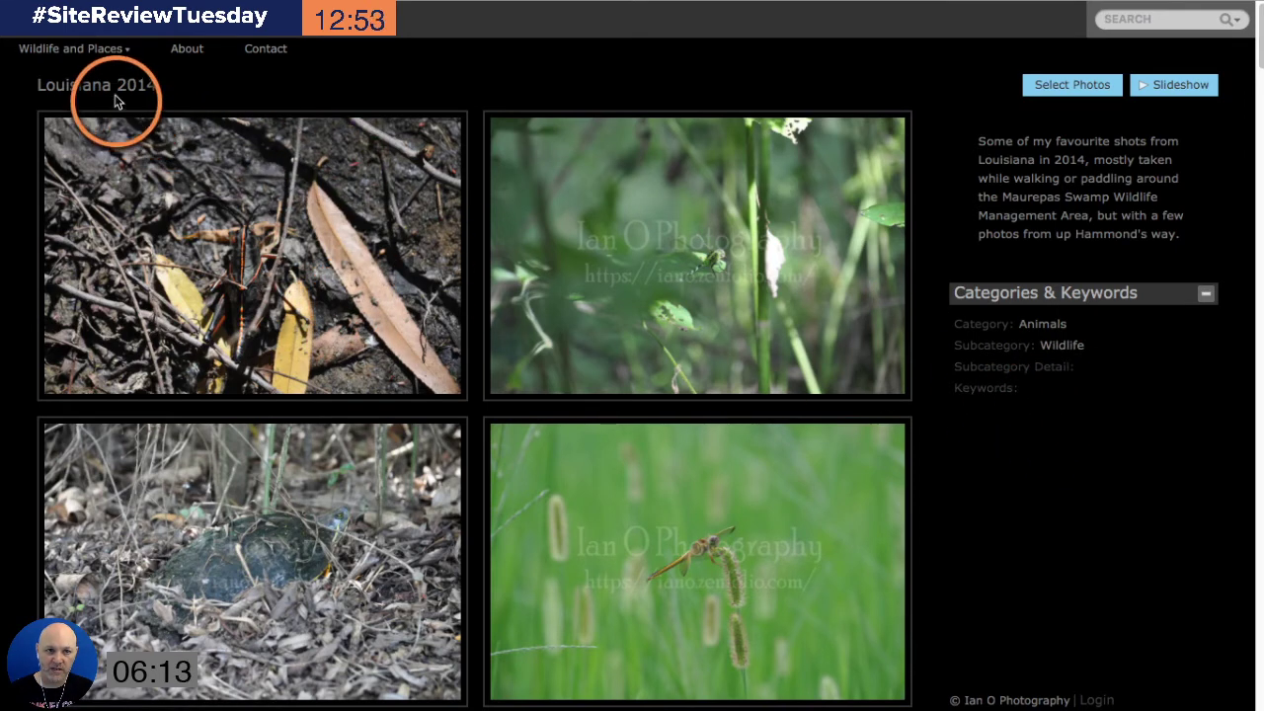
pyautogui.click(284, 201)
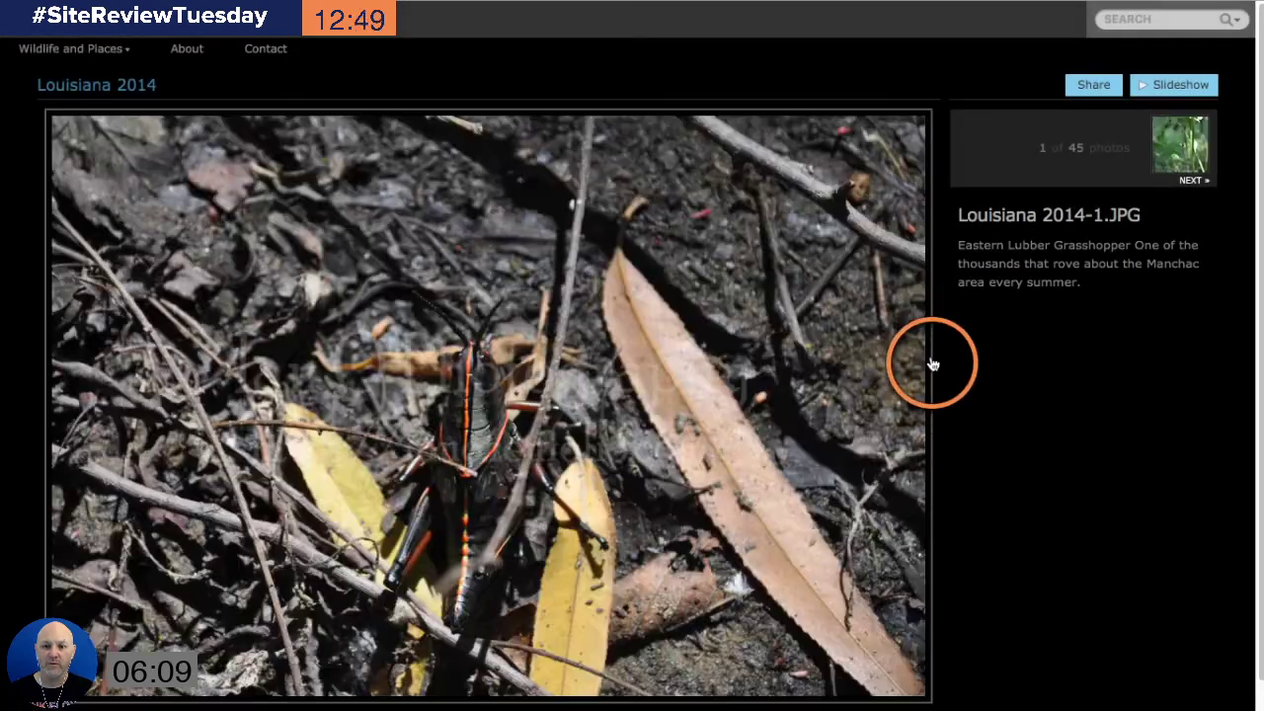
pyautogui.scroll(-1, 997, 363)
pyautogui.scroll(1, 996, 363)
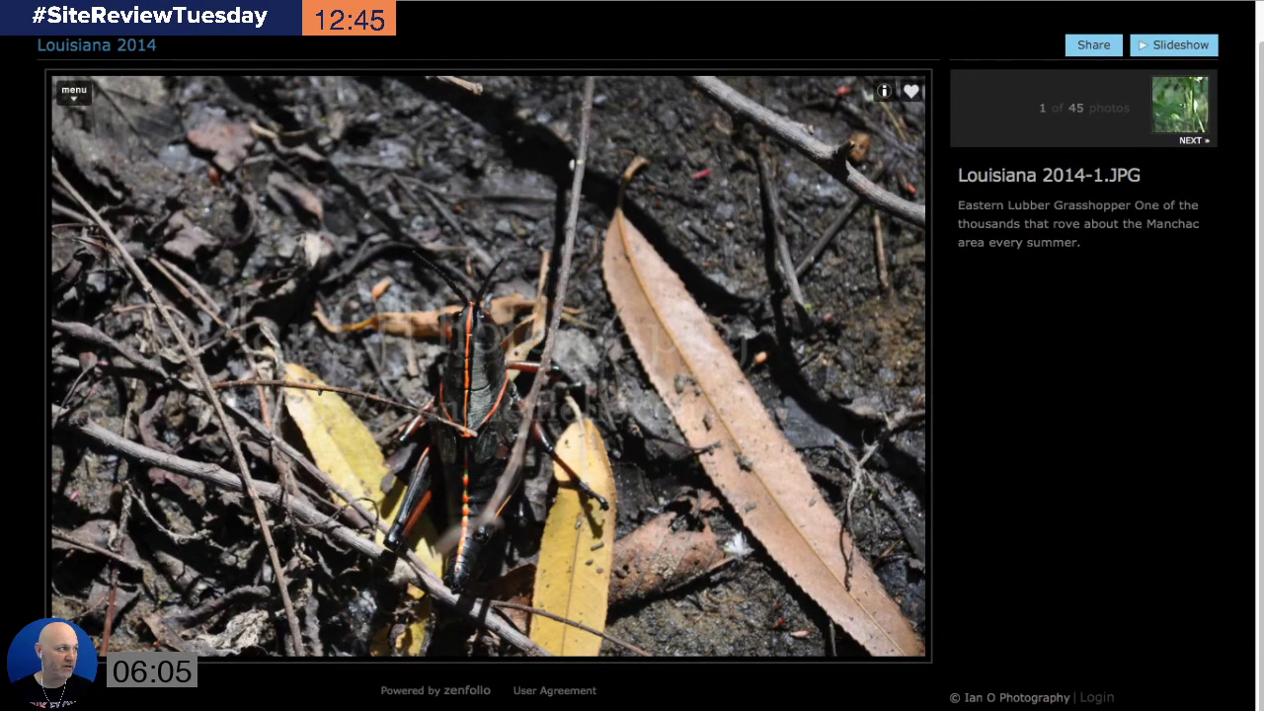
pyautogui.hotkey('alt', 'Left')
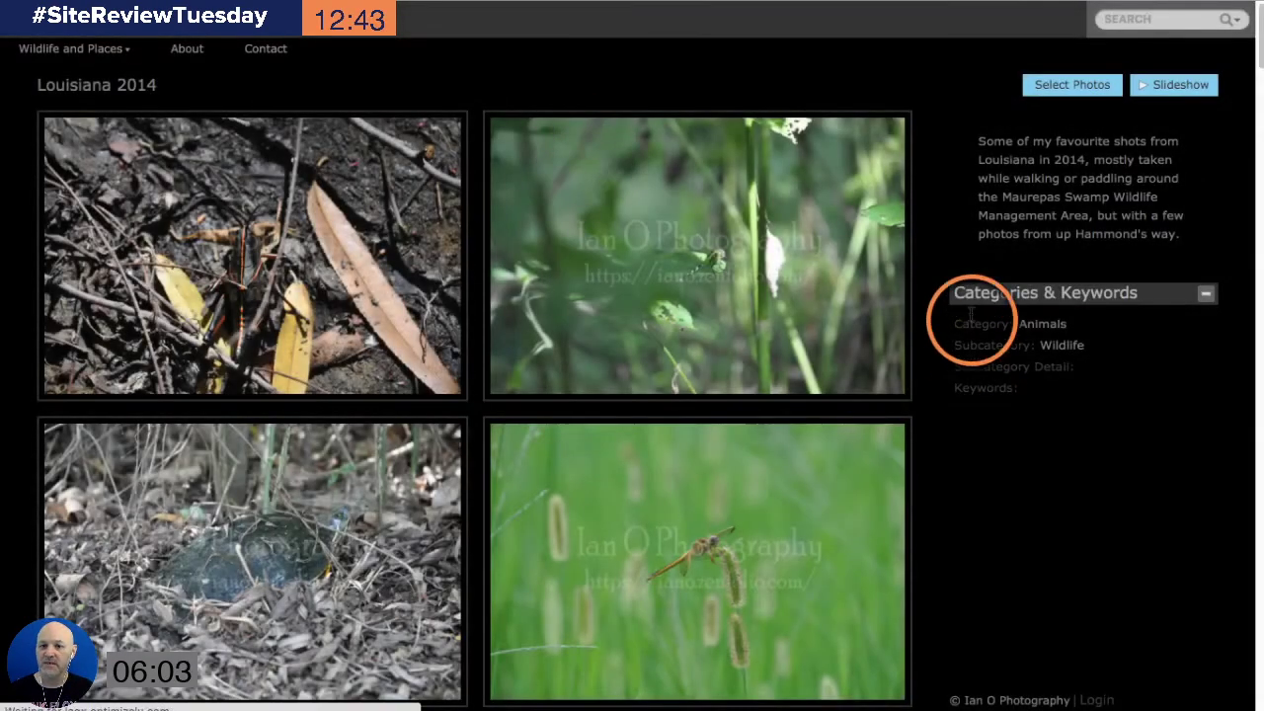
# - Look through the rest of the Louisiana 2014 photos and return to the start of the gallery
pyautogui.scroll(-3, 755, 350)
pyautogui.scroll(-10, 754, 349)
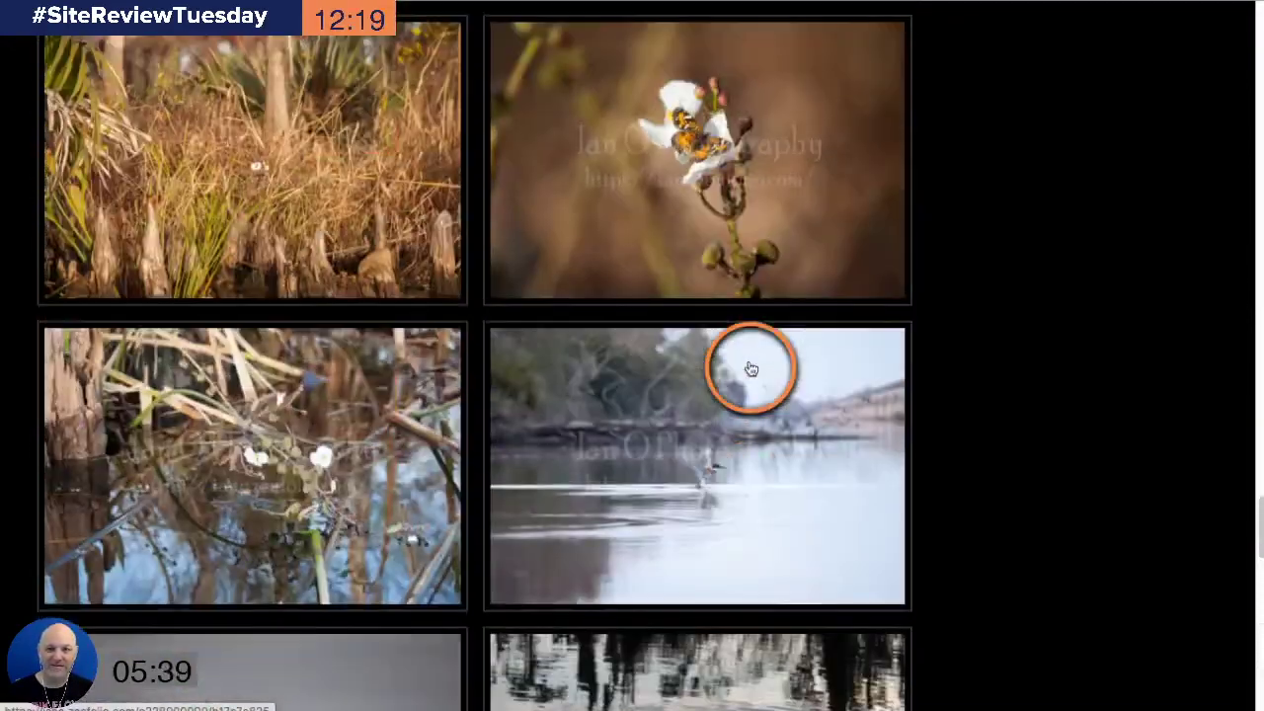
pyautogui.scroll(15, 750, 368)
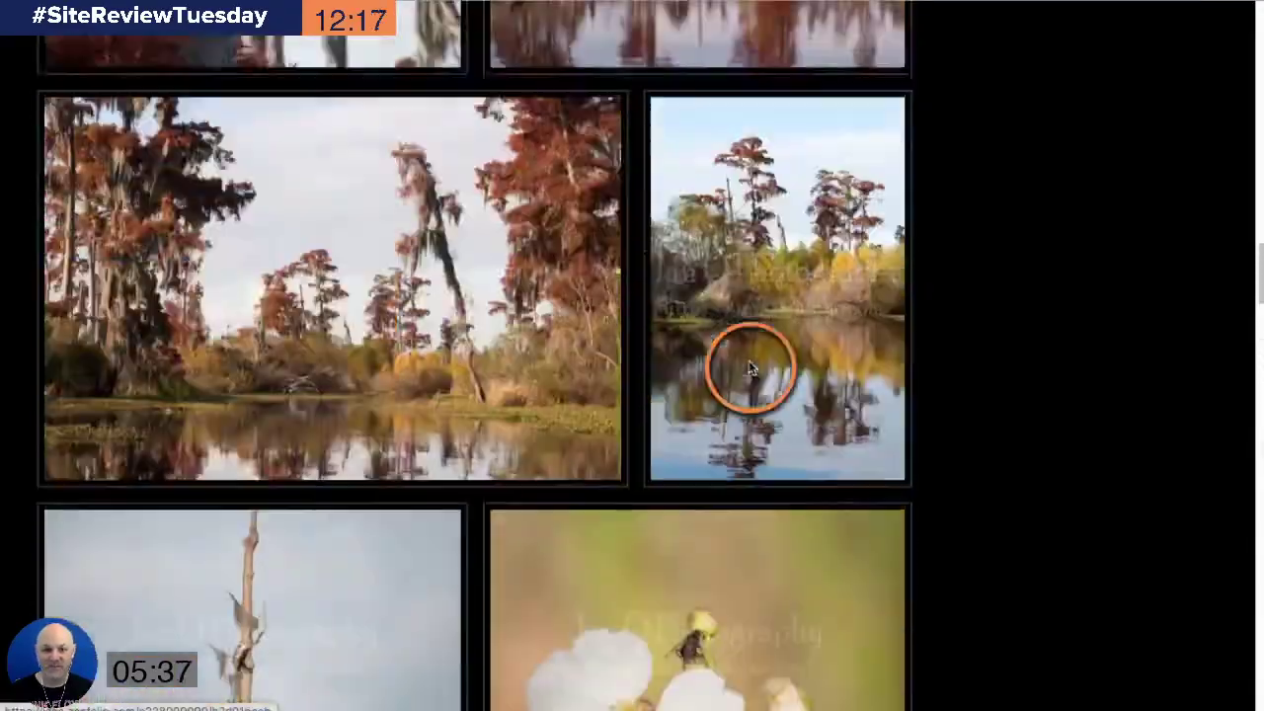
pyautogui.scroll(3, 747, 374)
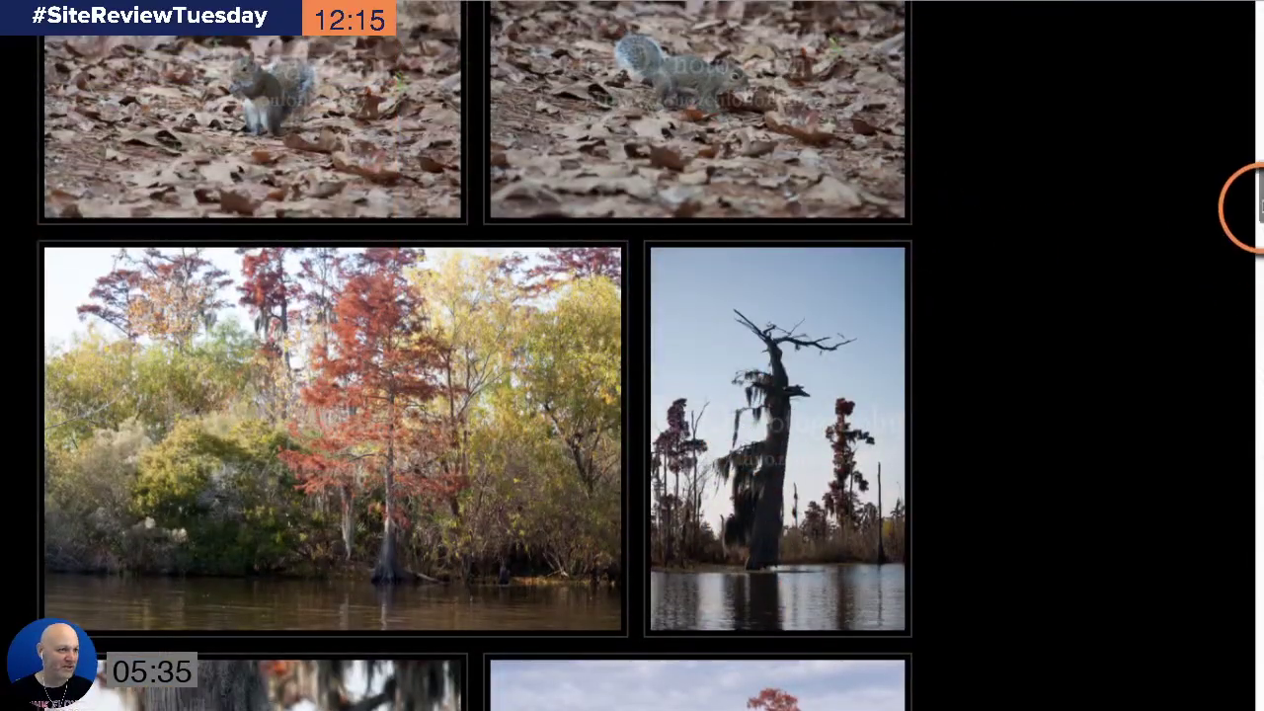
pyautogui.moveTo(1258, 209); pyautogui.dragTo(1259, 11)
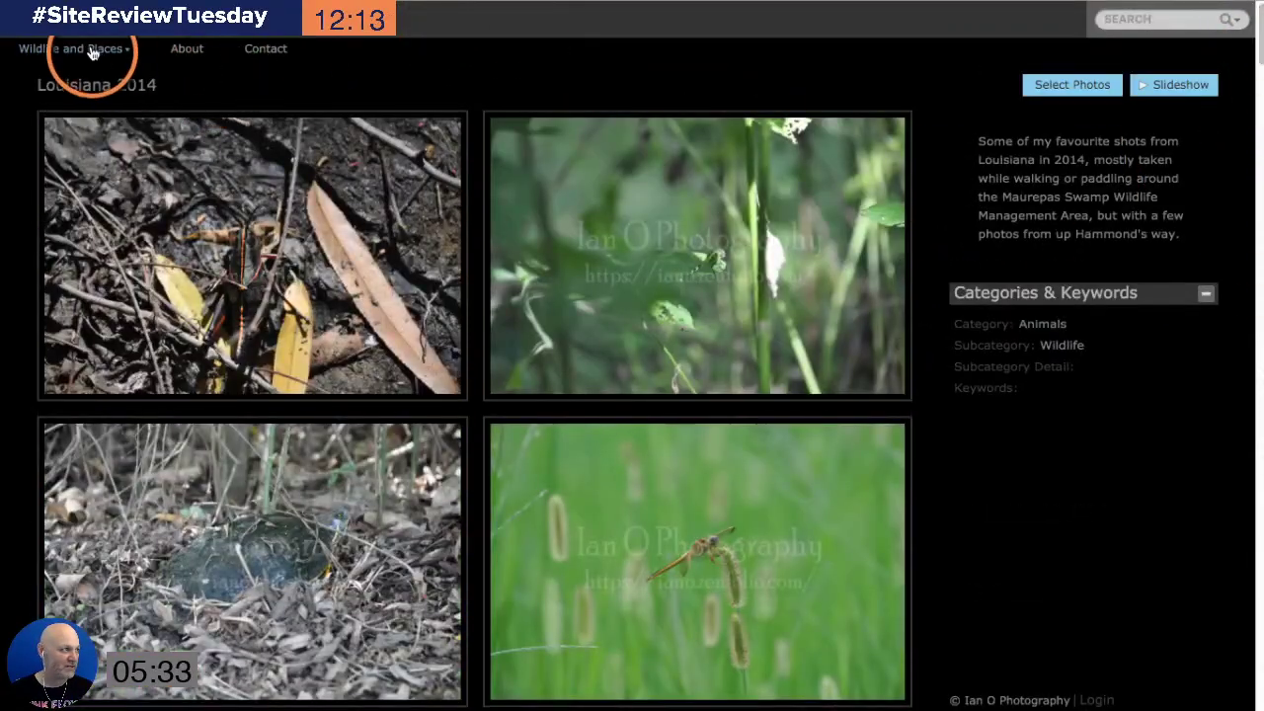
# - Open the Scotland gallery under Wildlife and Places and examine its description, categories and first photos
pyautogui.moveTo(91, 49)
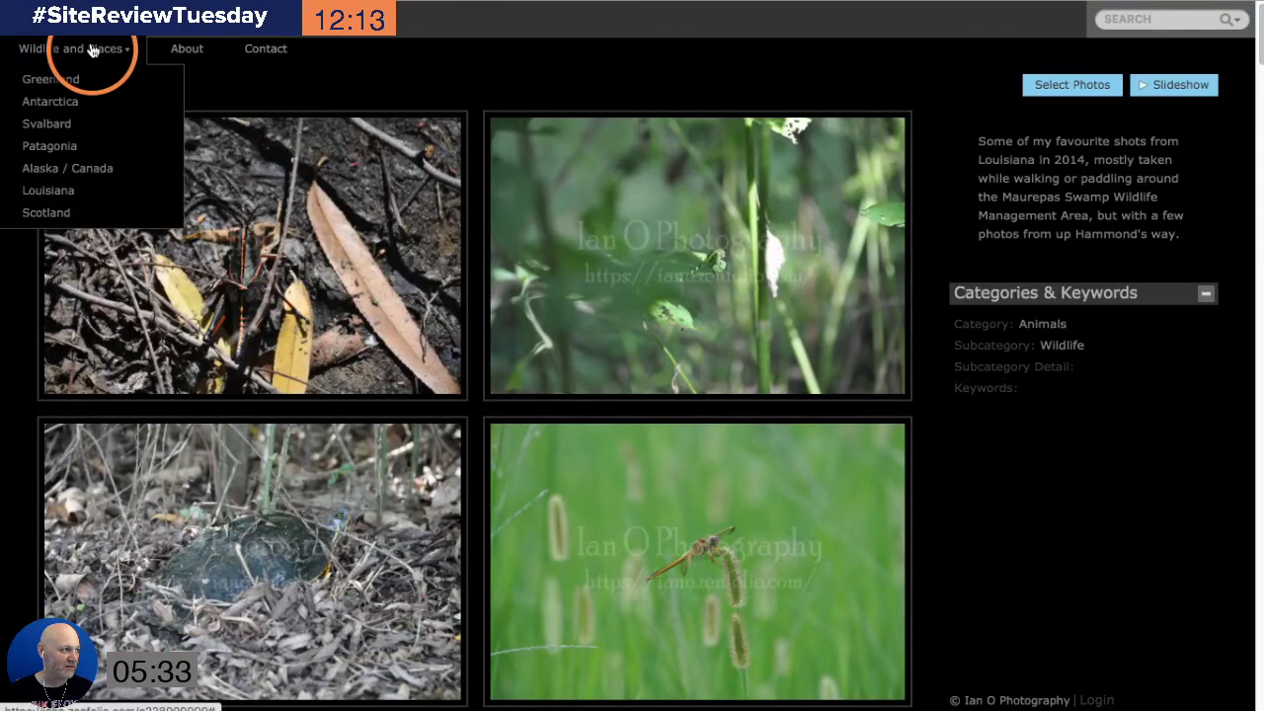
pyautogui.click(135, 212)
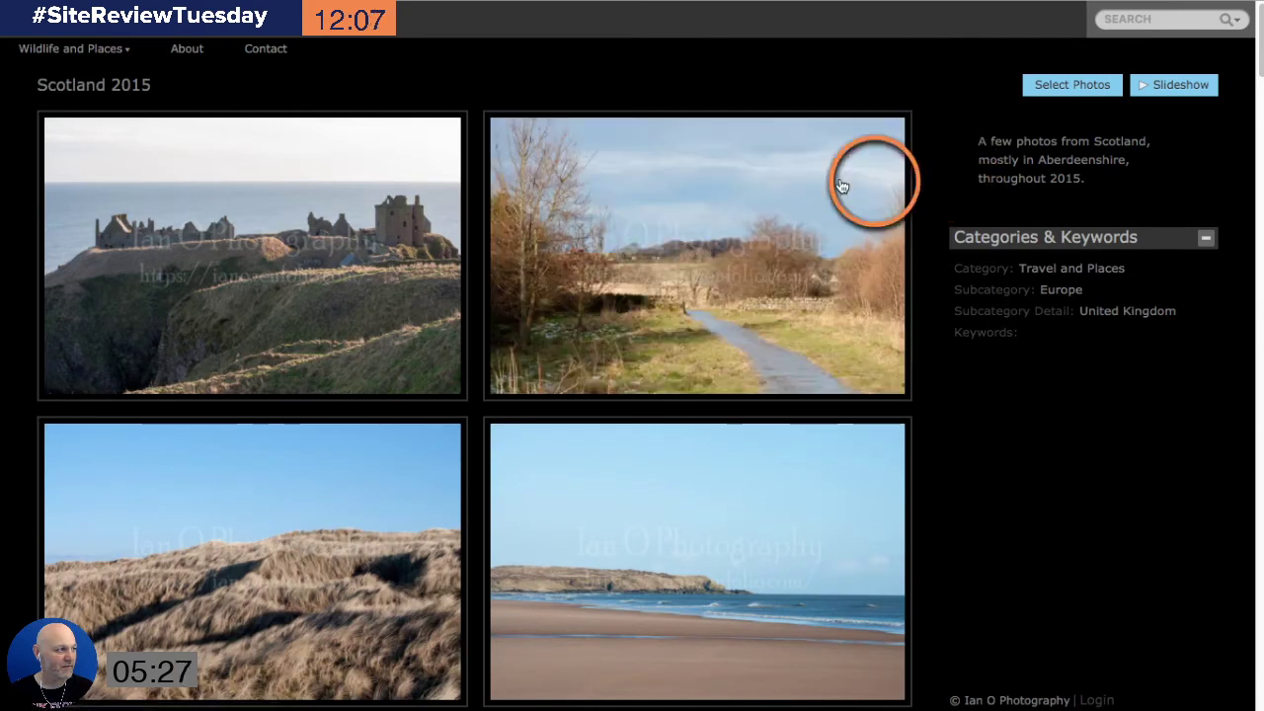
pyautogui.scroll(-3, 355, 281)
pyautogui.scroll(-2, 356, 282)
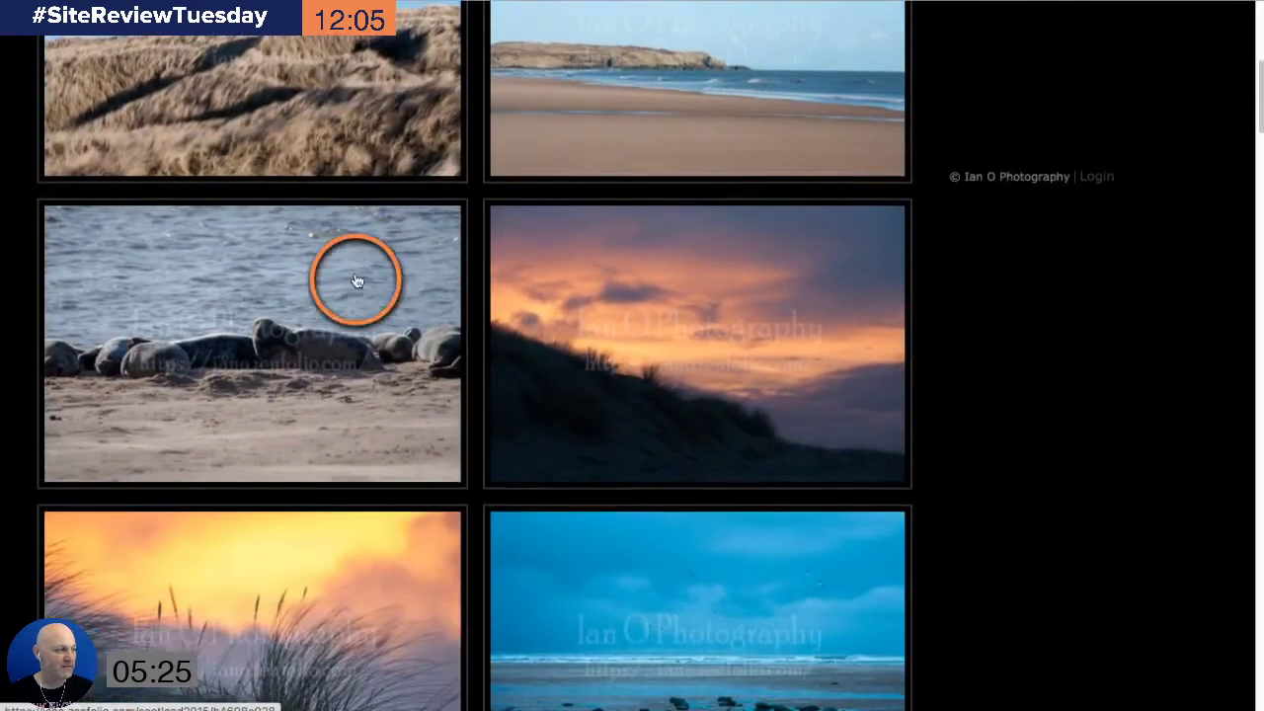
# - Open the dune sunrise photo in the Scotland 2015 gallery, check its title and caption, and return to the gallery
pyautogui.click(582, 355)
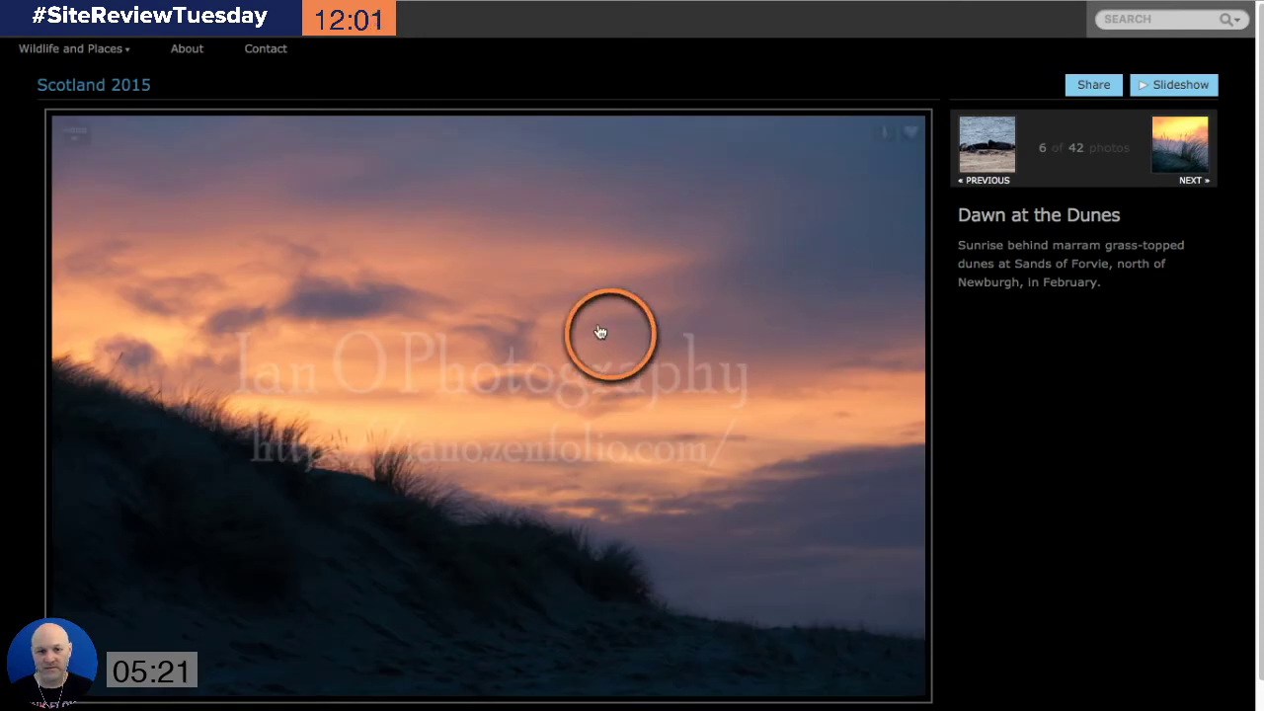
pyautogui.scroll(-1, 523, 491)
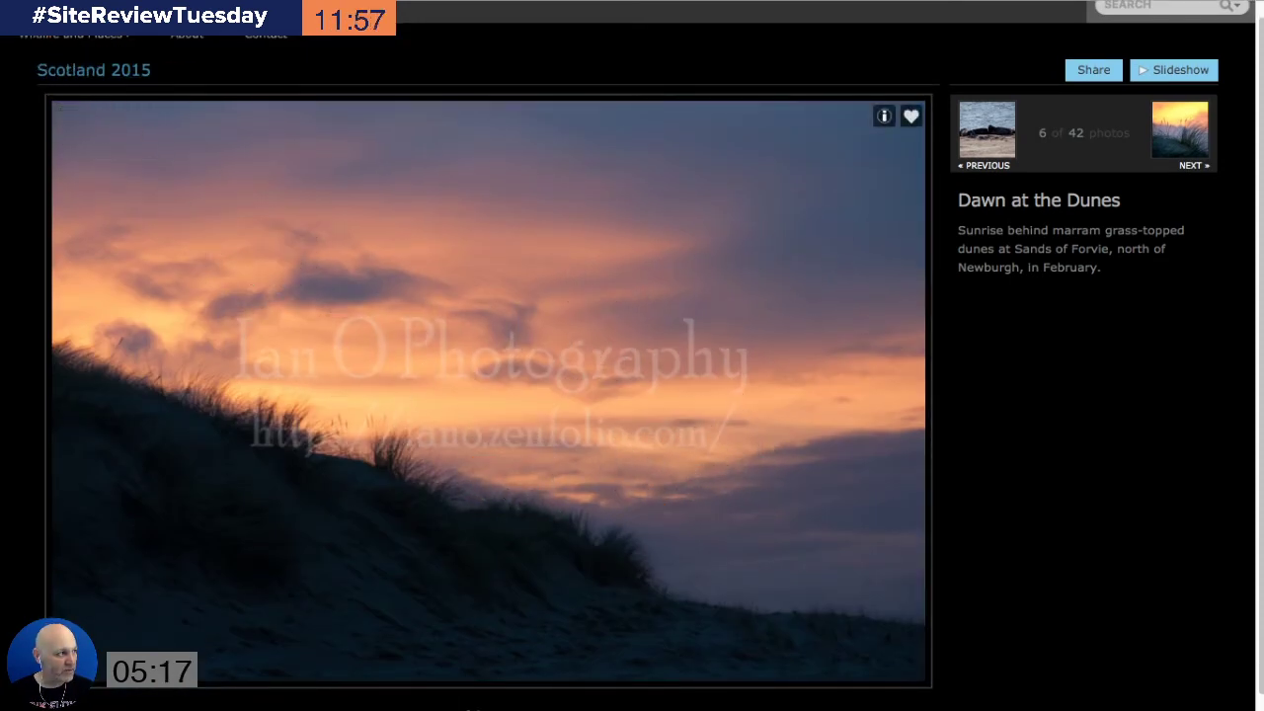
pyautogui.click(75, 117)
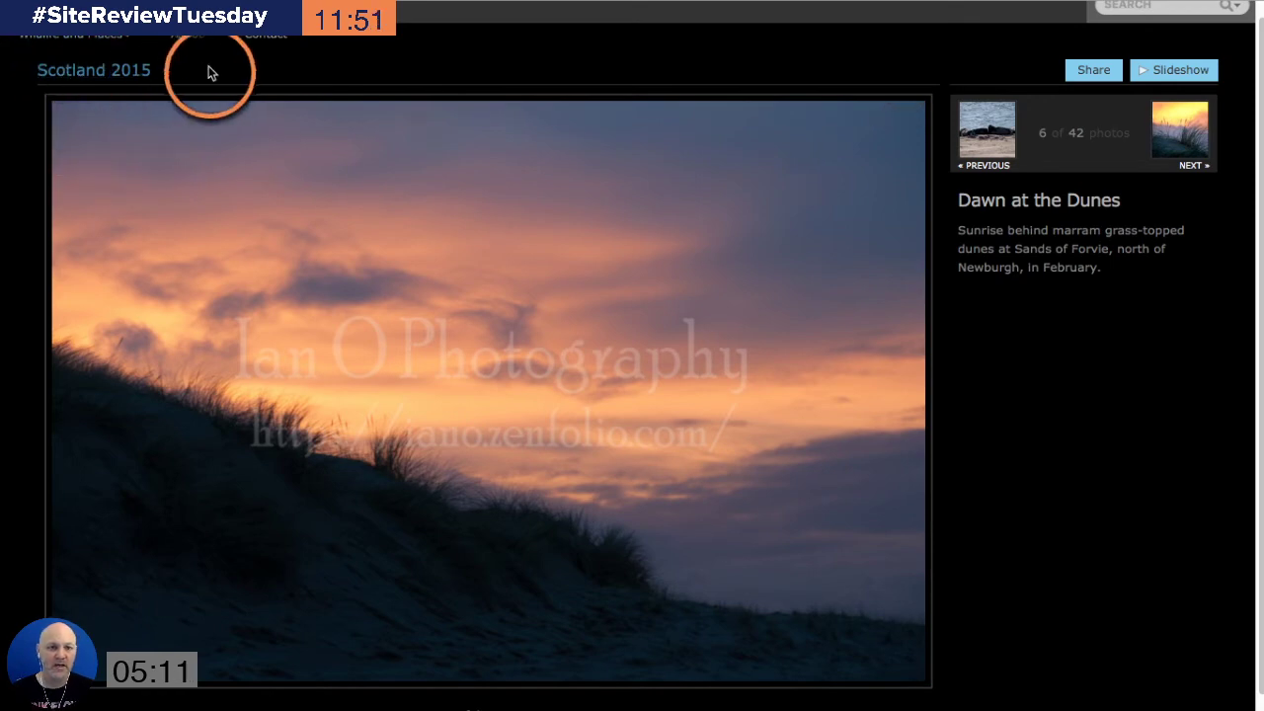
pyautogui.hscroll(-5, 211, 73)
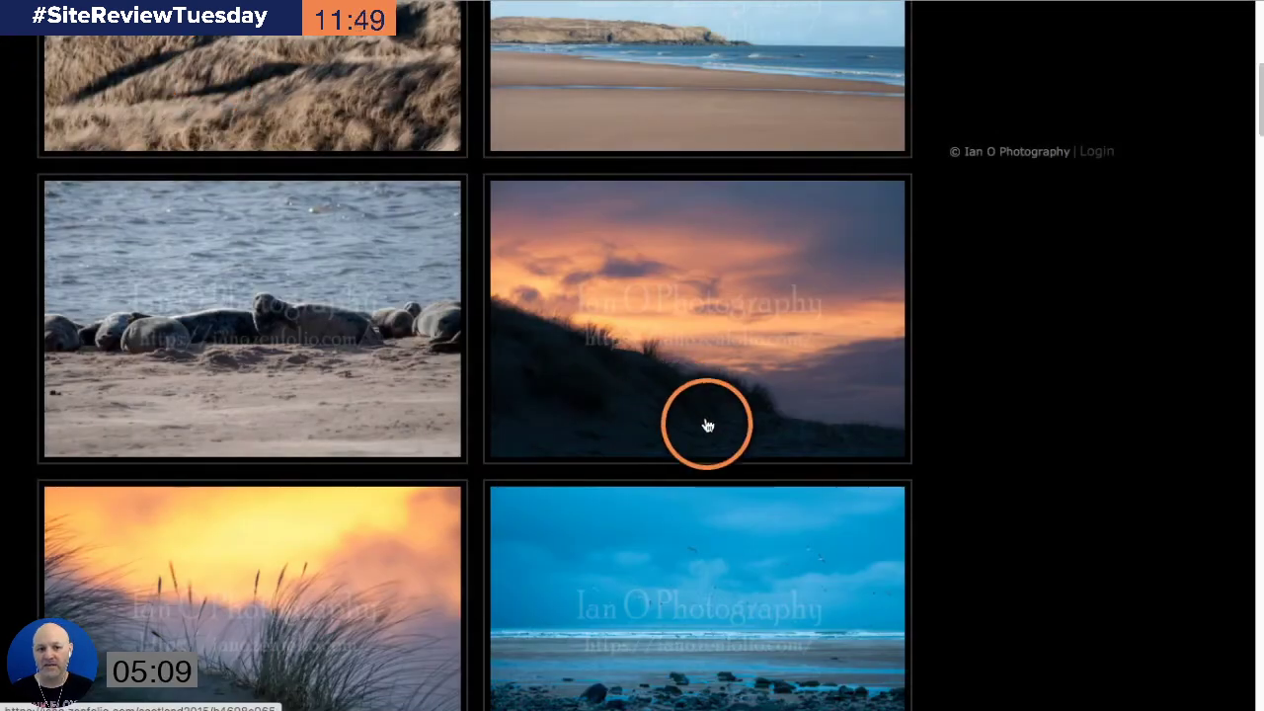
# - Examine the Scotland 2015 gallery's categories and keywords and look through its beach, seal, seabird and cliff photos
pyautogui.scroll(6, 685, 408)
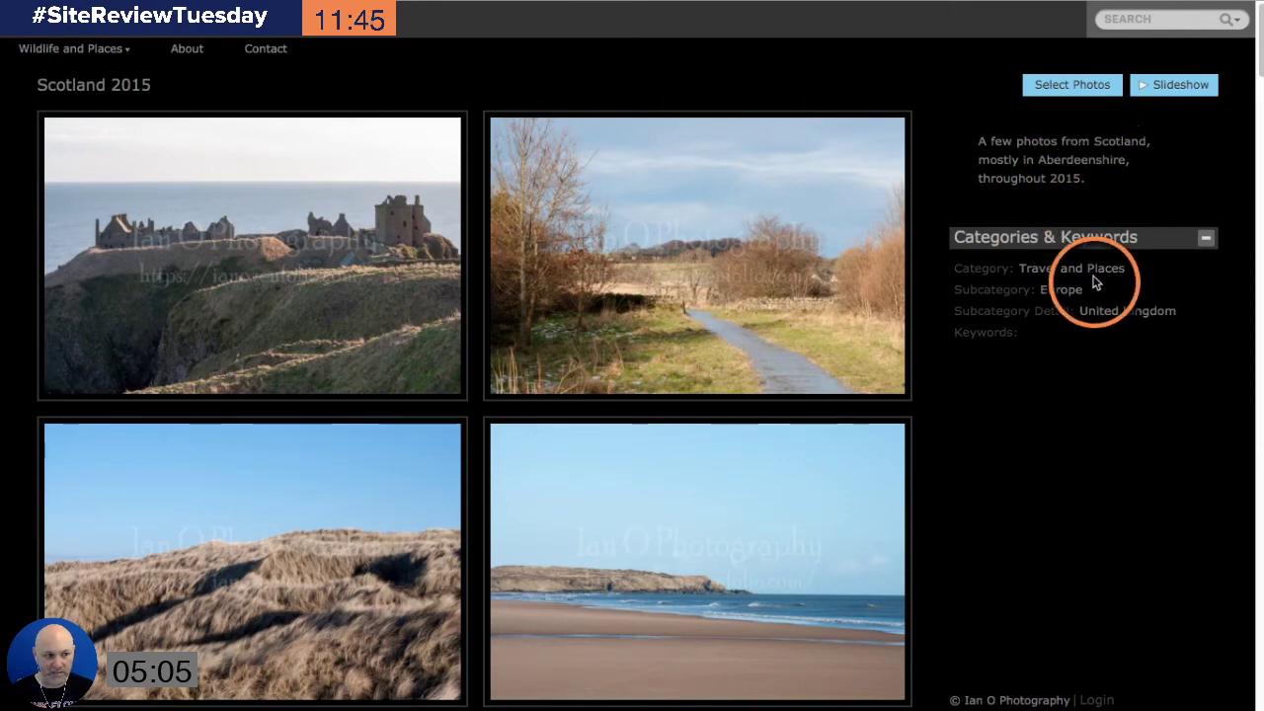
pyautogui.scroll(-1, 652, 341)
pyautogui.scroll(-3, 653, 342)
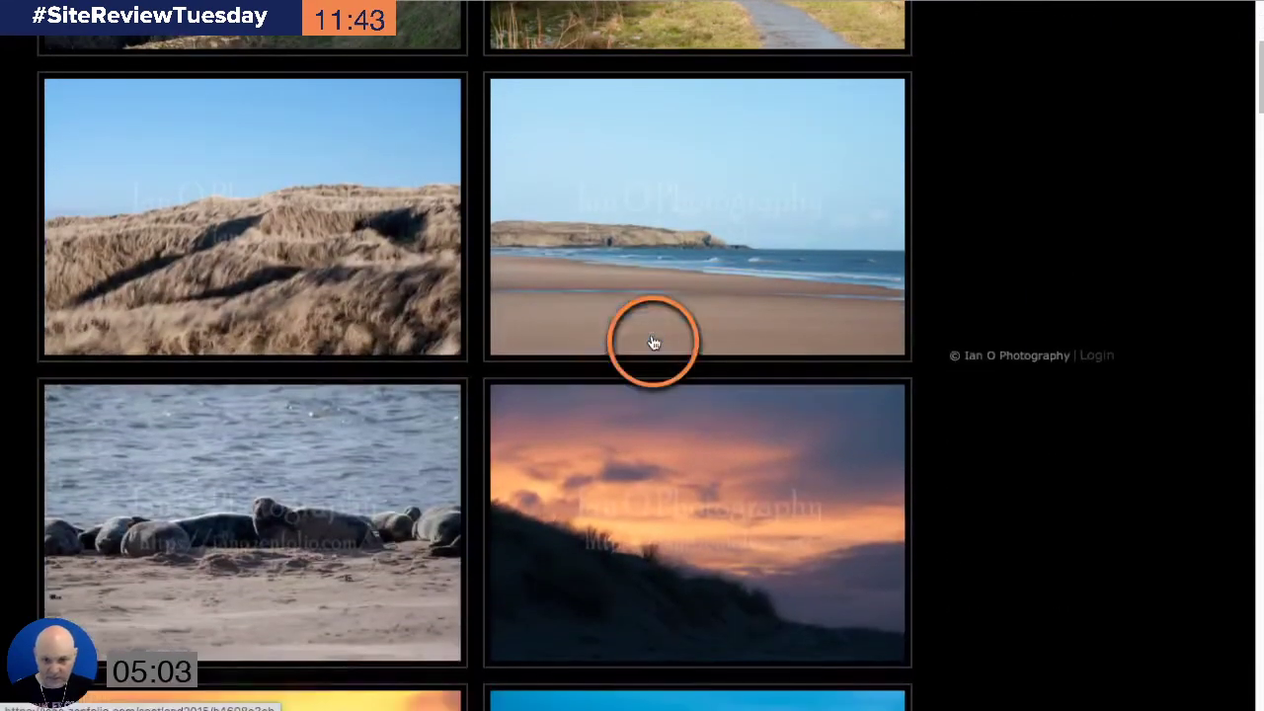
pyautogui.scroll(-10, 652, 341)
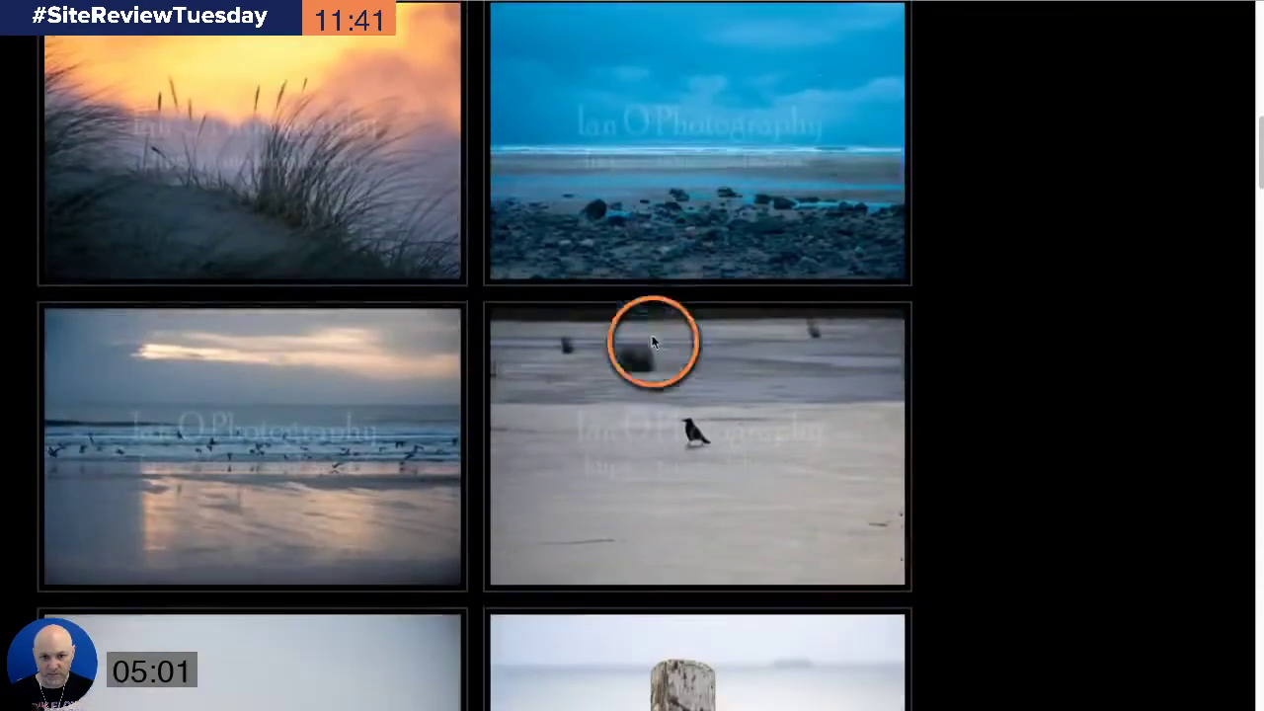
pyautogui.scroll(-7, 692, 365)
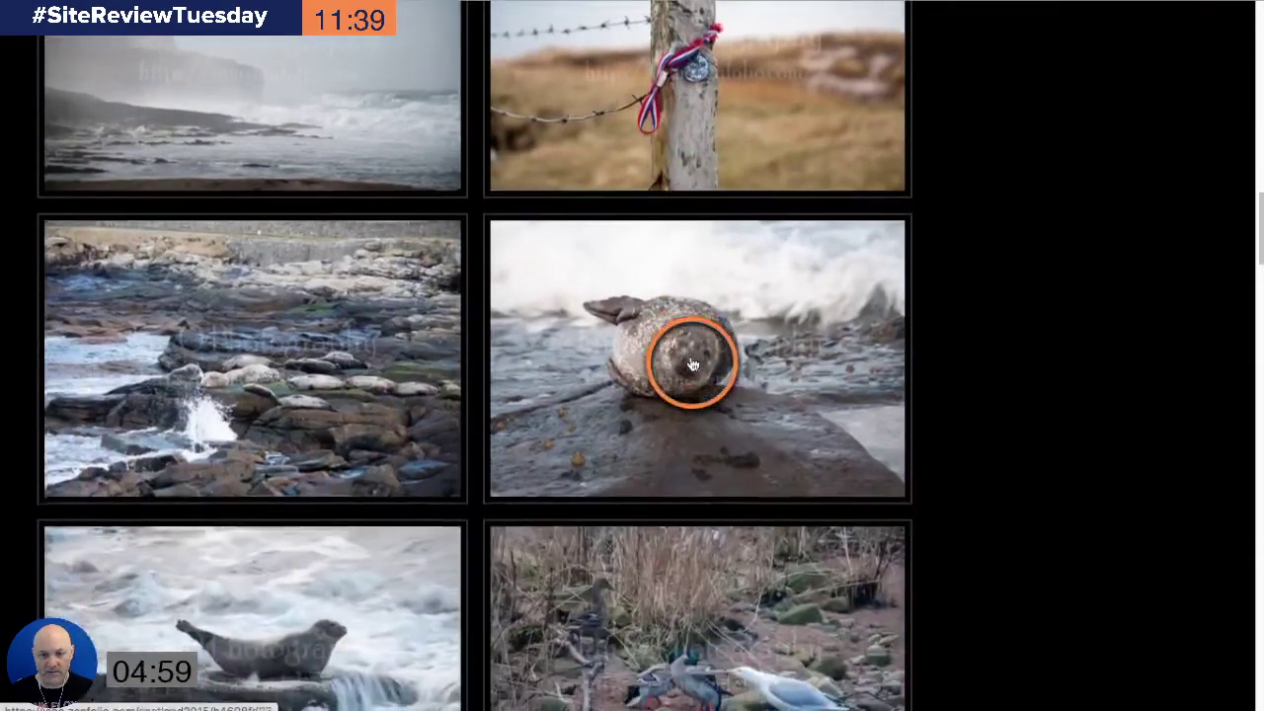
pyautogui.scroll(-9, 692, 365)
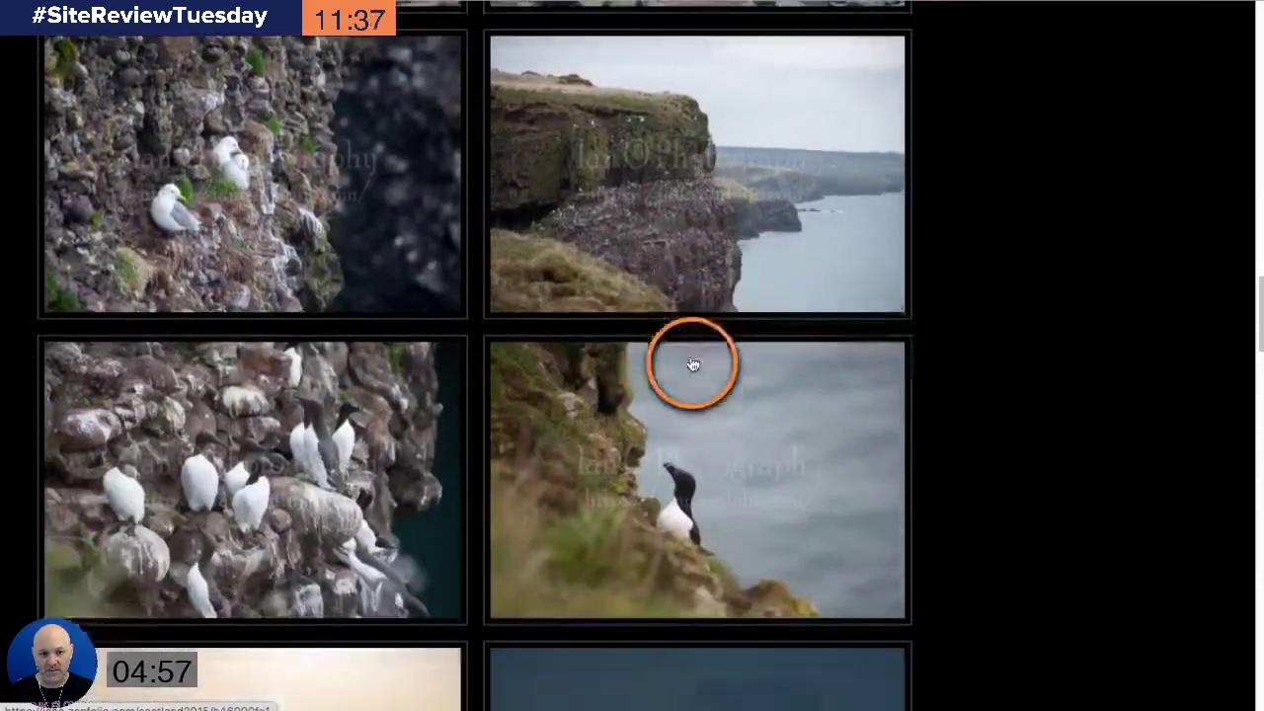
pyautogui.scroll(-7, 692, 365)
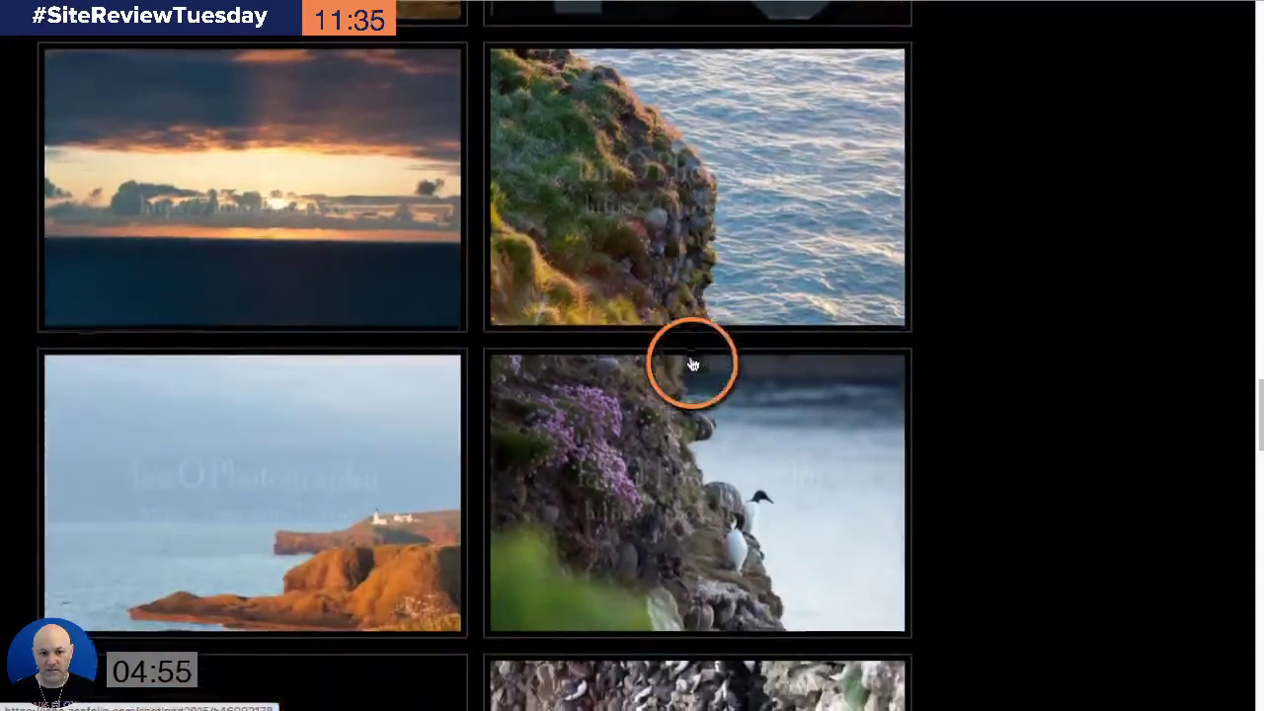
pyautogui.scroll(-6, 692, 364)
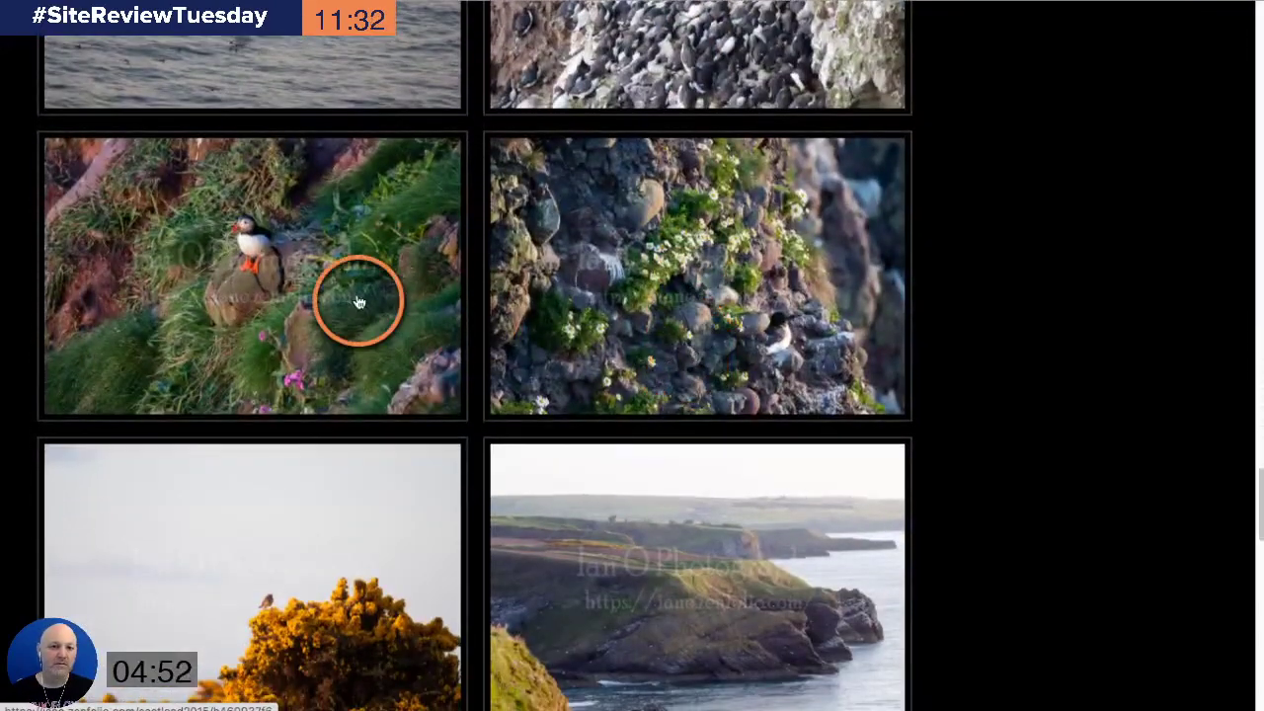
# - Open the puffin photo in the Scotland 2015 gallery and check its title, caption and purchase options
pyautogui.click(359, 302)
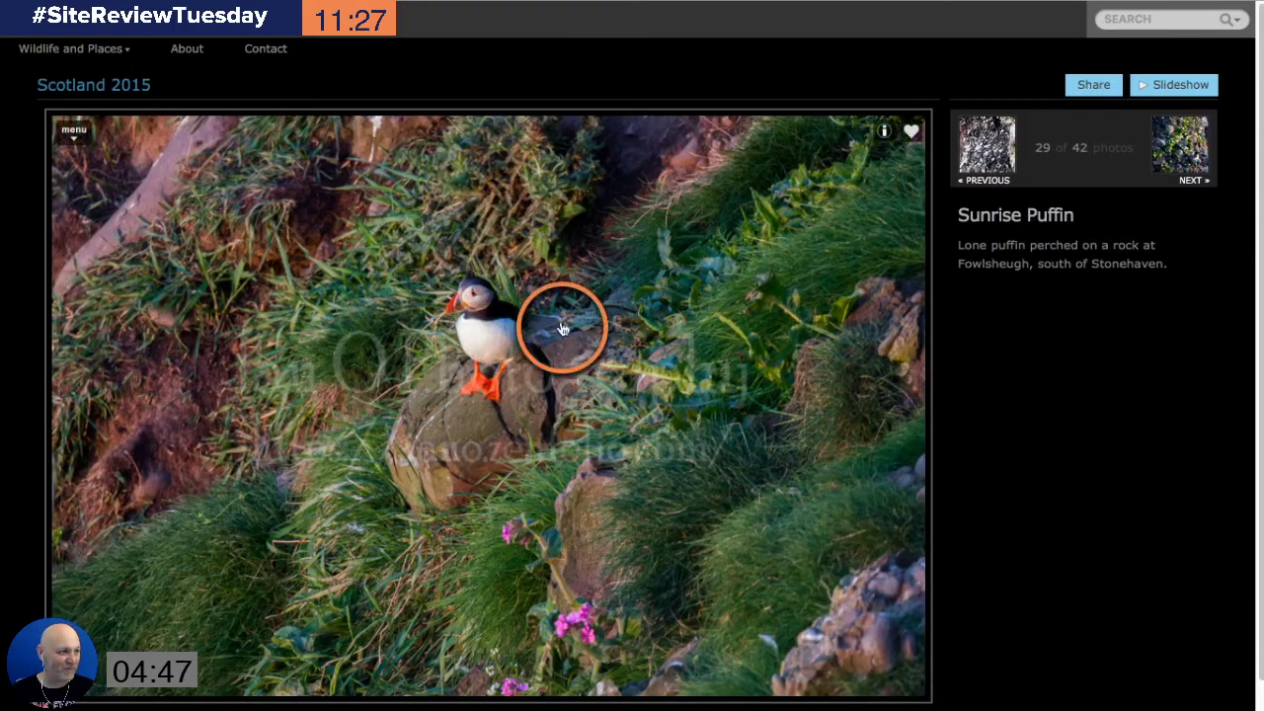
pyautogui.scroll(-1, 732, 378)
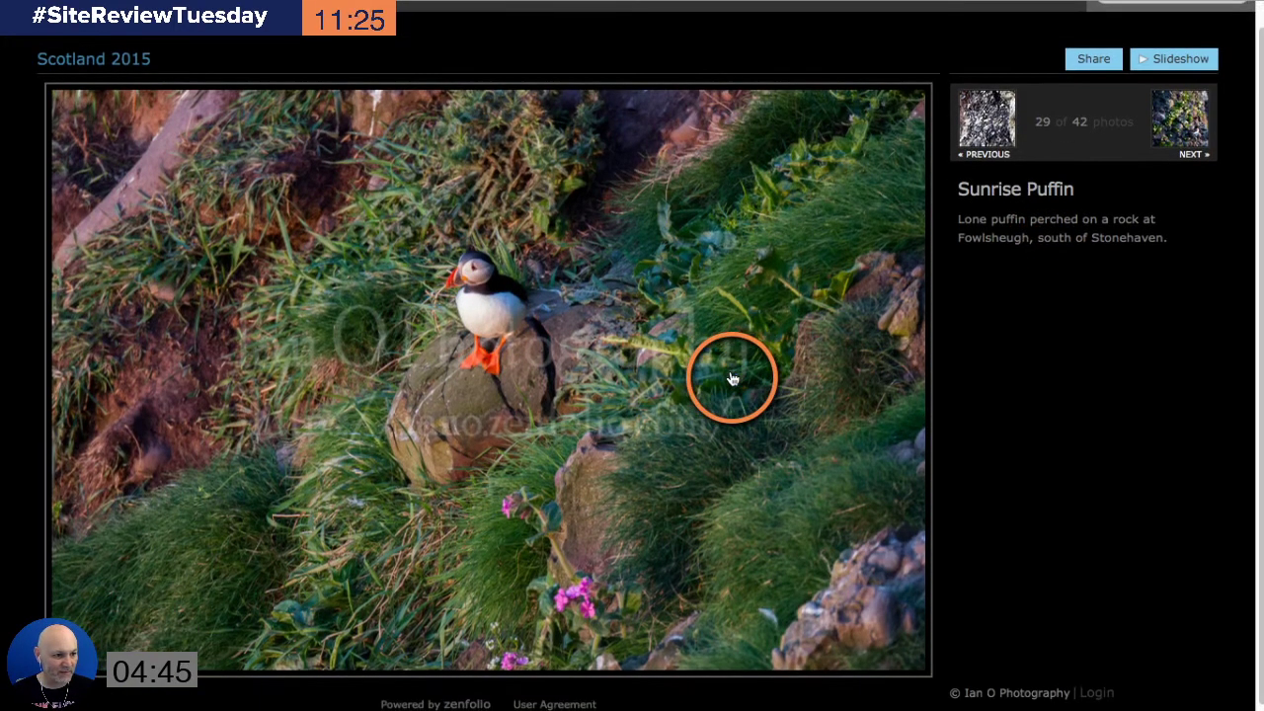
pyautogui.scroll(-1, 732, 378)
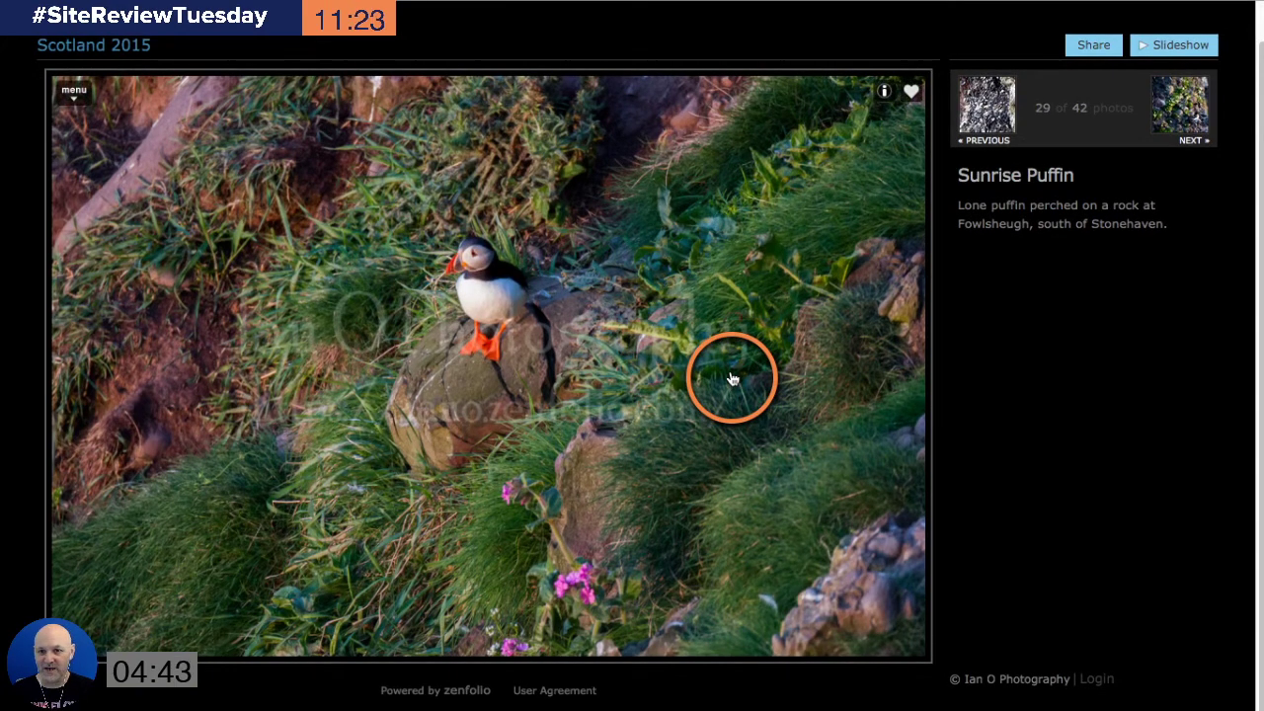
pyautogui.scroll(2, 732, 378)
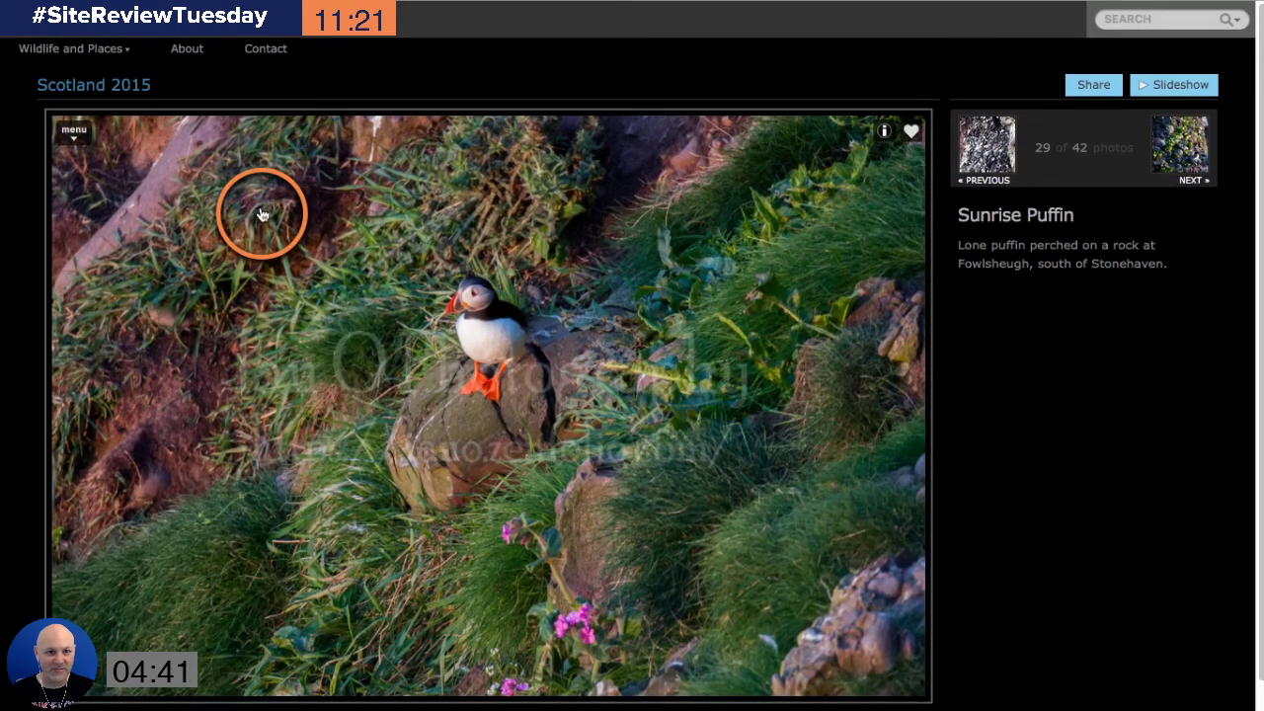
# - Open the Patagonia gallery under Wildlife and Places and examine its description, keywords and penguin photos
pyautogui.moveTo(57, 46)
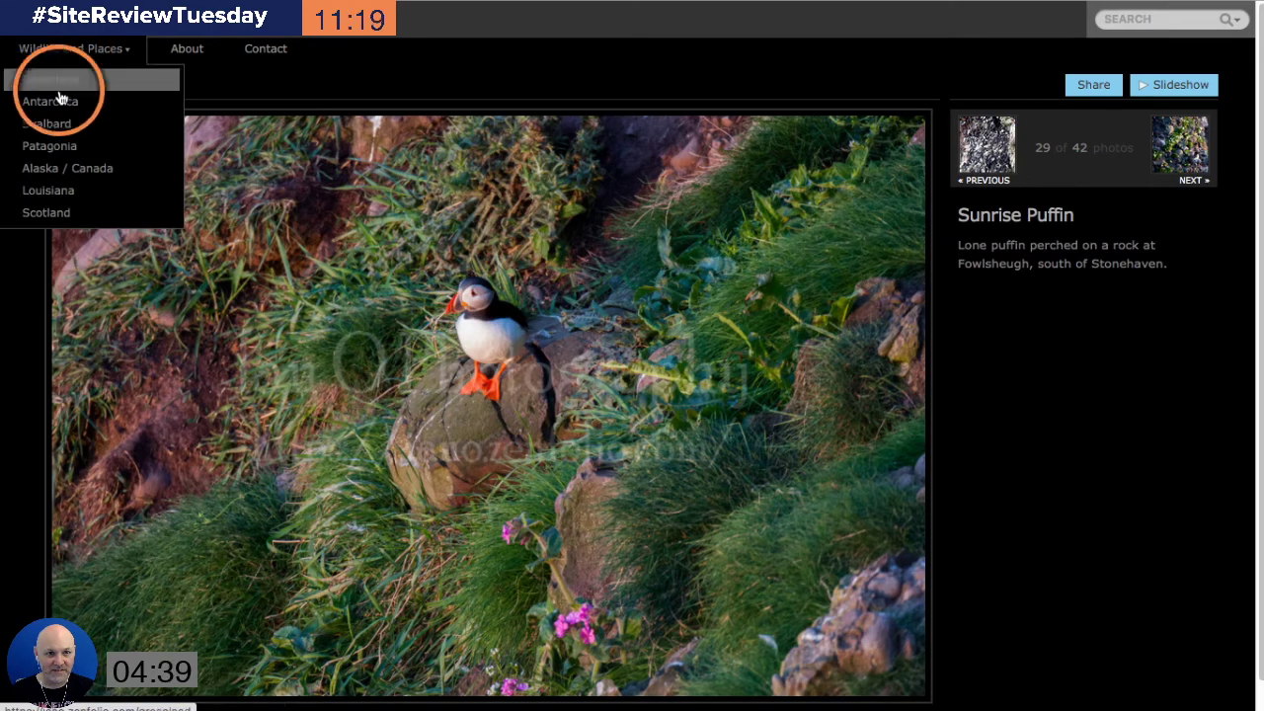
pyautogui.click(124, 155)
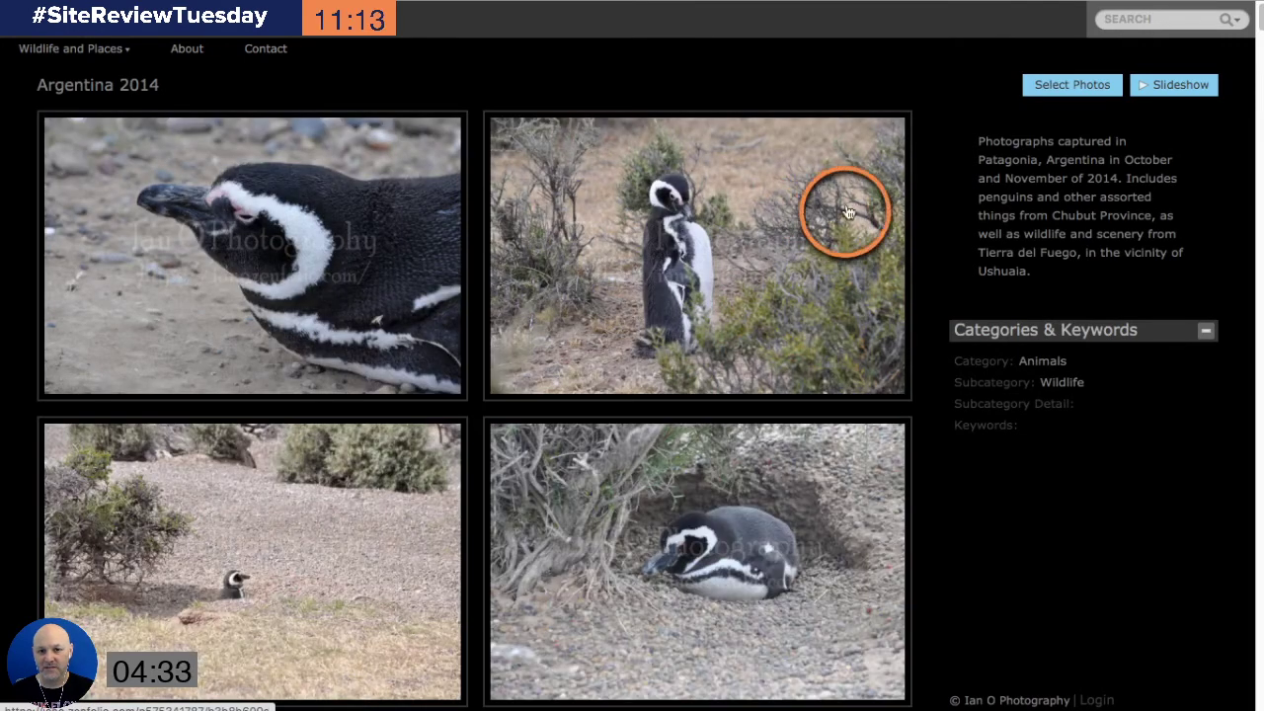
pyautogui.scroll(-5, 892, 198)
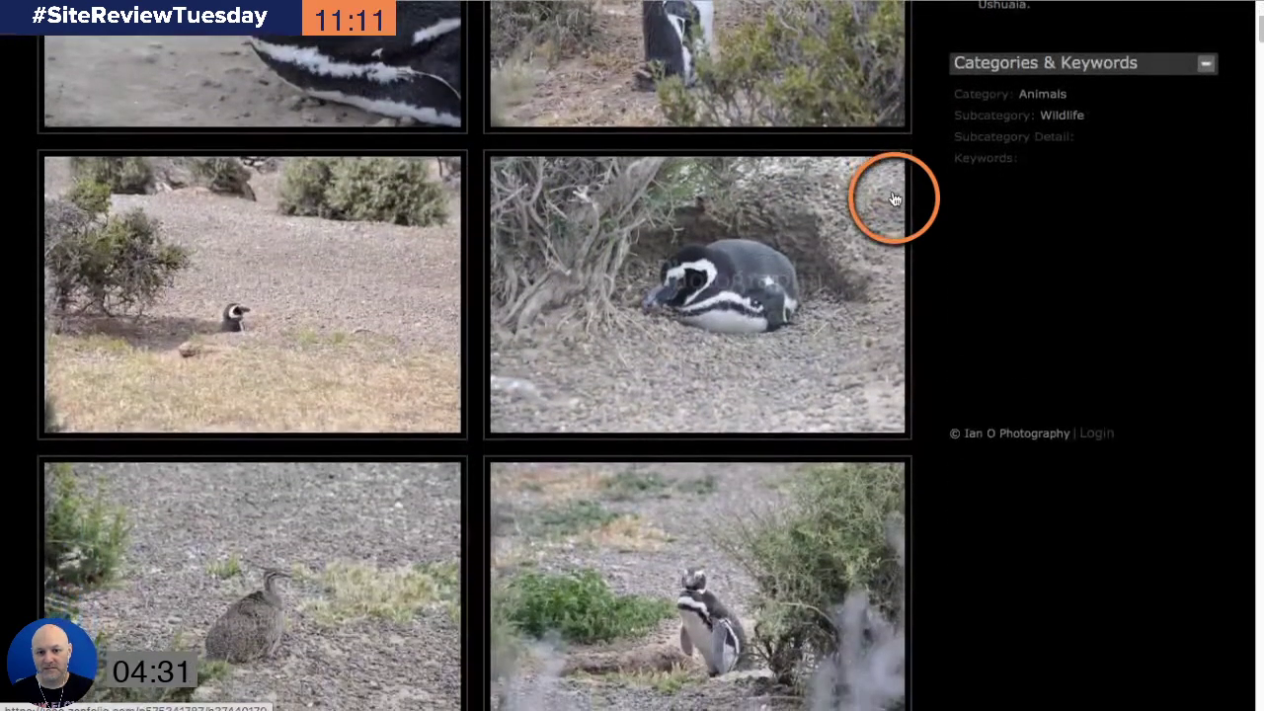
pyautogui.scroll(-8, 892, 198)
pyautogui.scroll(13, 892, 198)
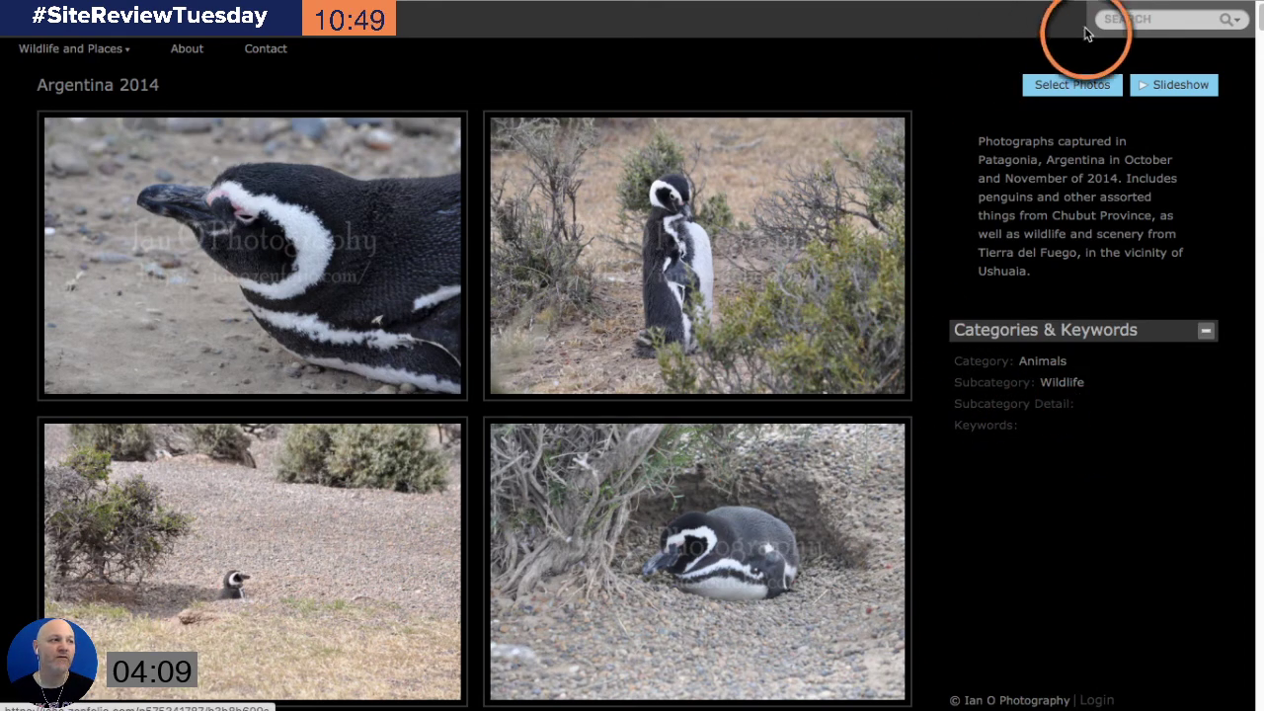
# - Search the Ian O Photography site for "birds"
pyautogui.click(1240, 26)
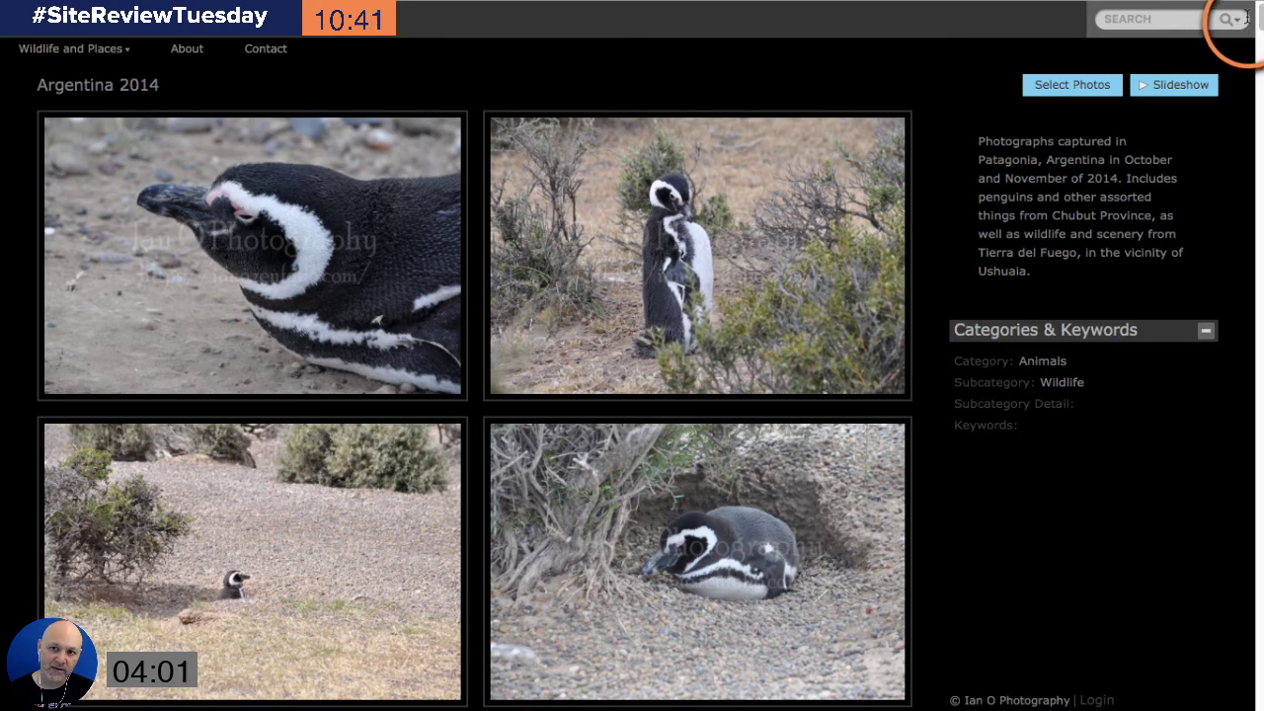
pyautogui.click(1243, 26)
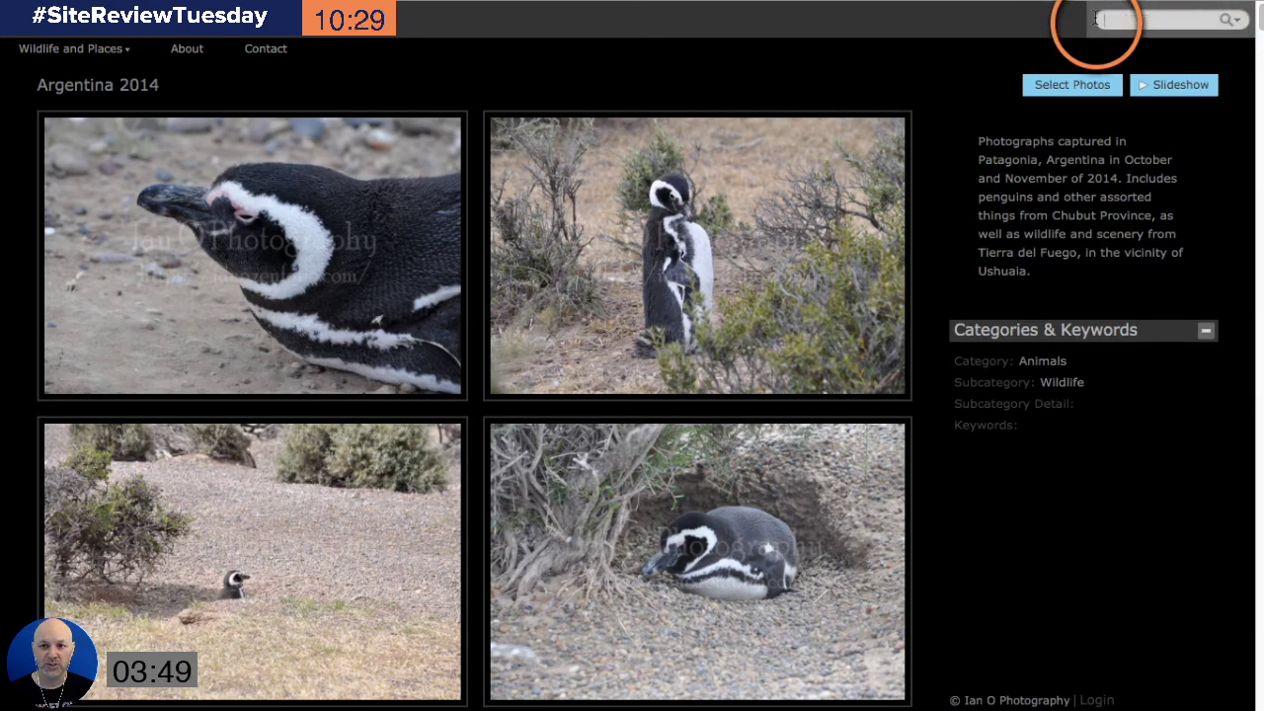
pyautogui.click(1105, 21)
pyautogui.click(1231, 20)
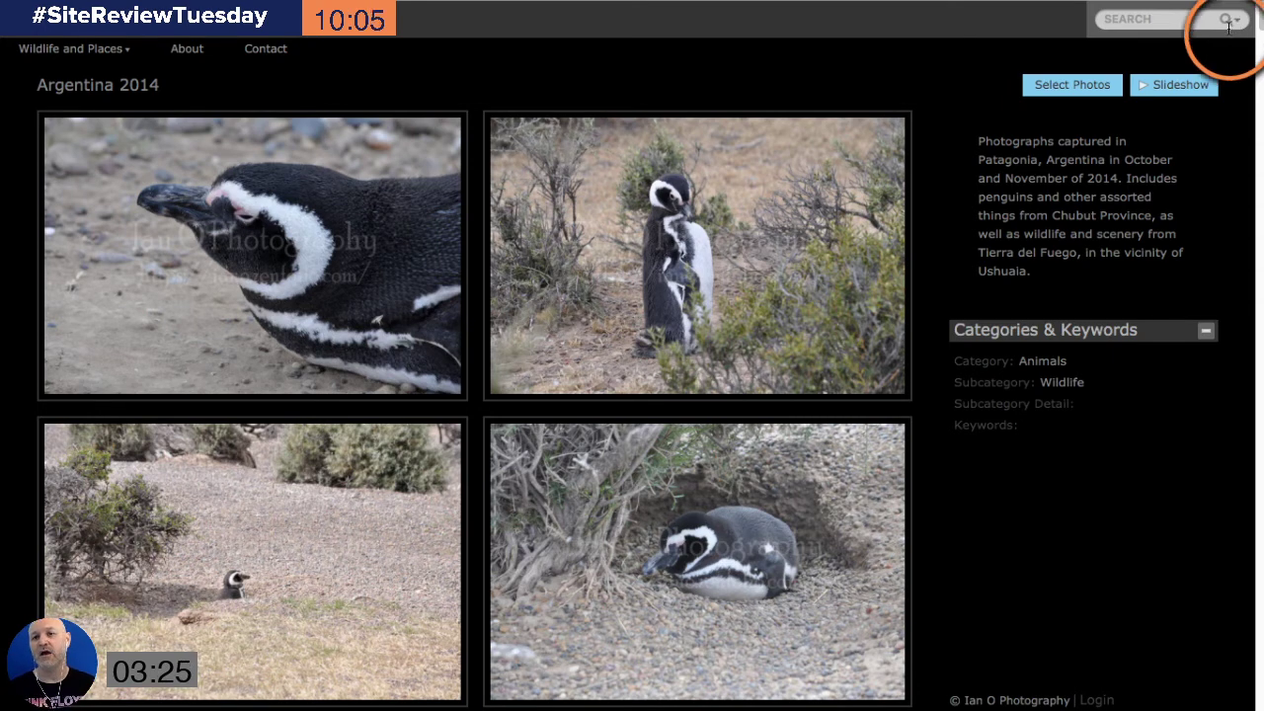
pyautogui.click(1230, 21)
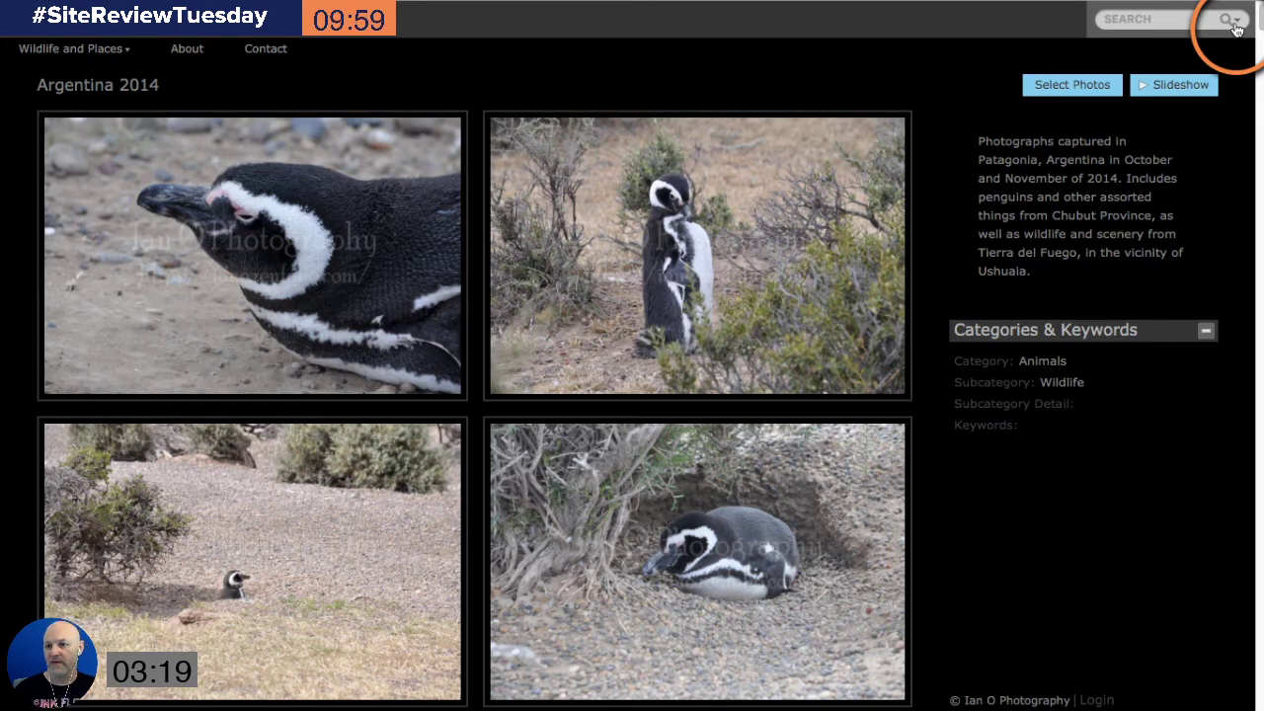
pyautogui.click(1146, 17)
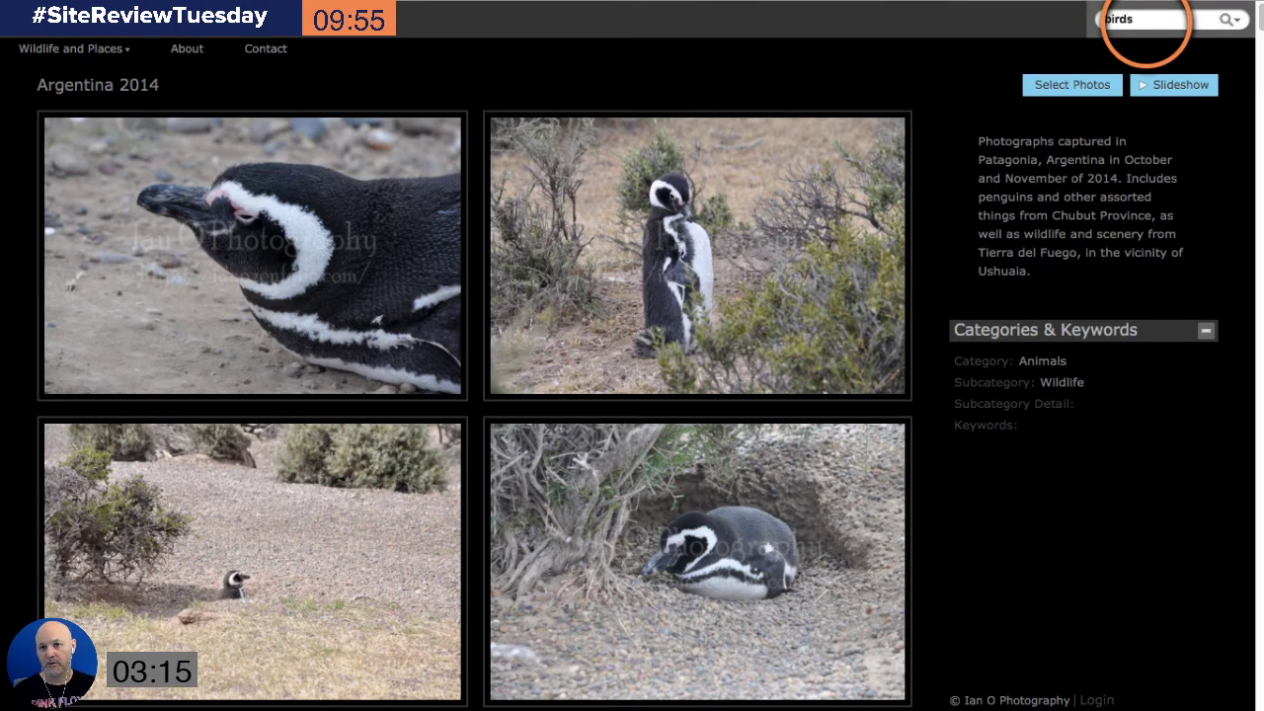
pyautogui.press('Return')
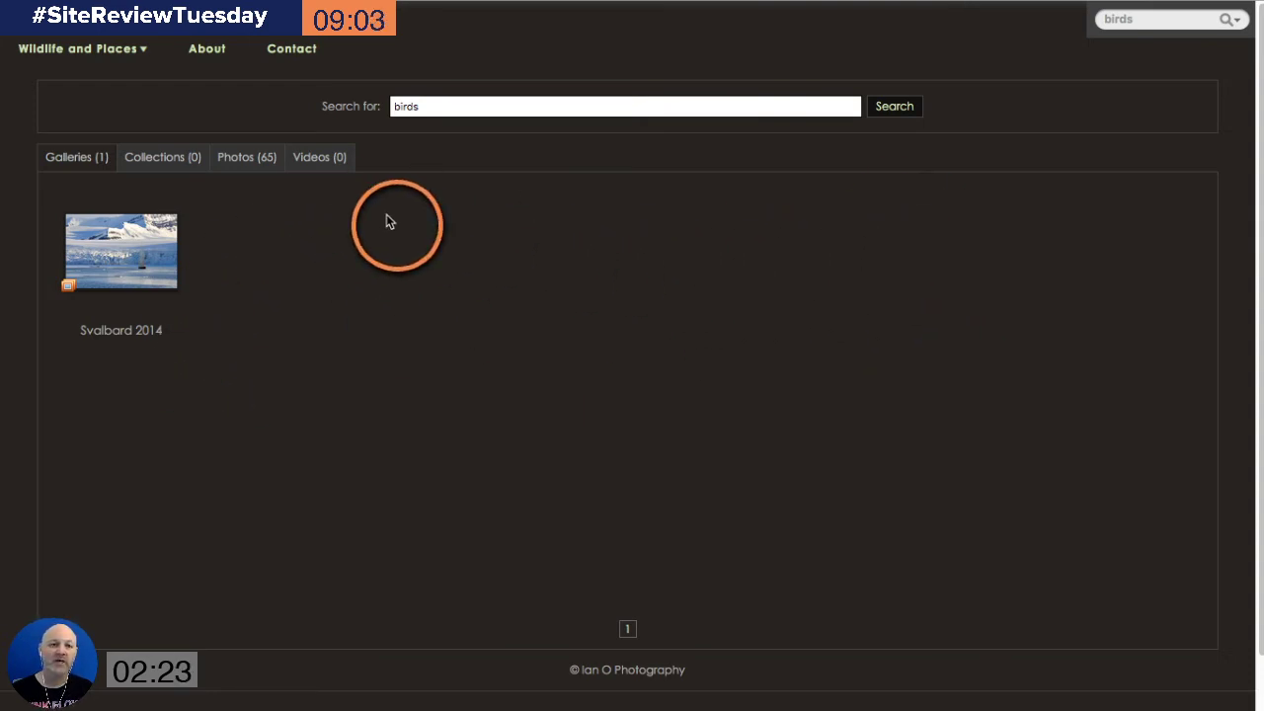
# - Examine the photo results for "birds" on pages 1, 2 and 3 and return to the first page
pyautogui.click(246, 158)
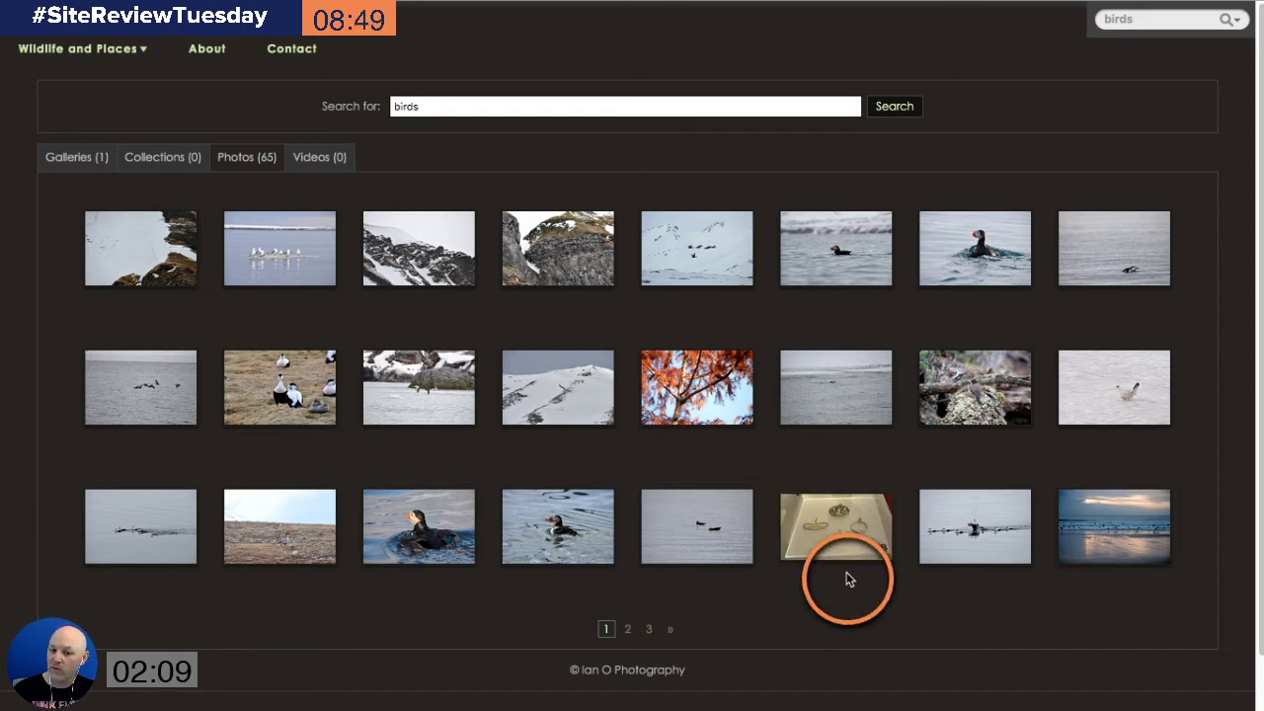
pyautogui.click(627, 628)
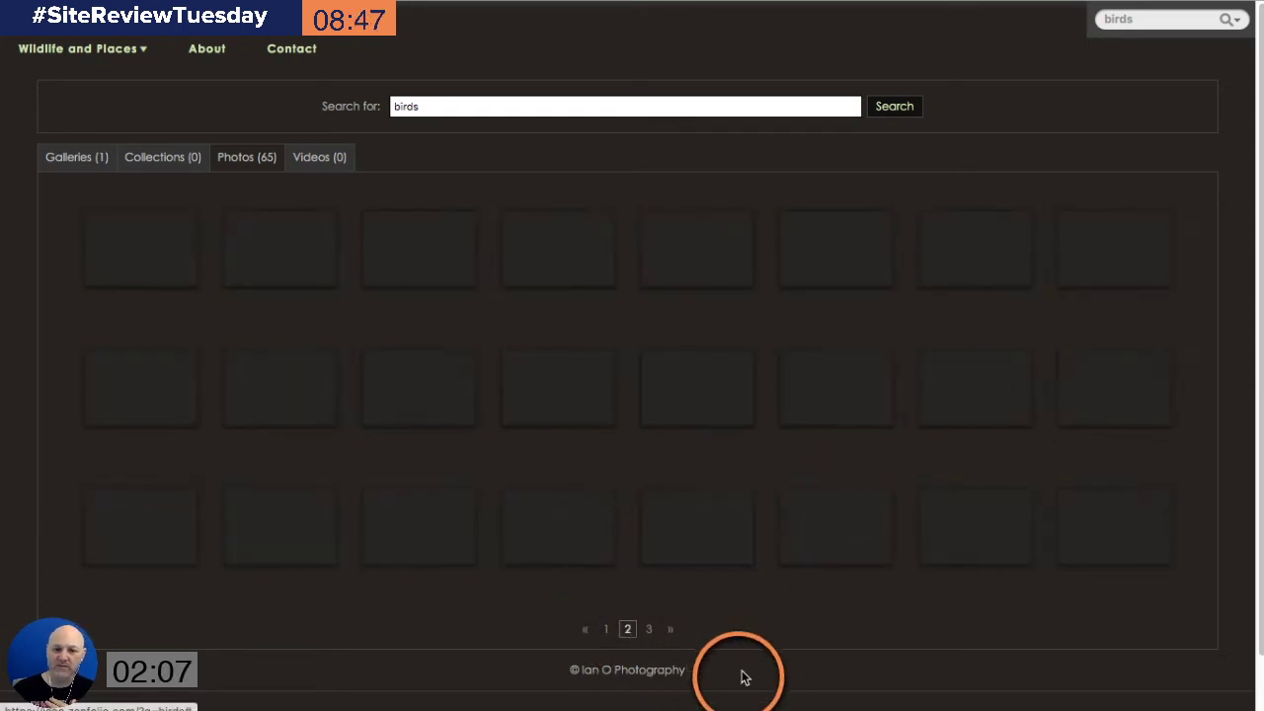
pyautogui.click(648, 634)
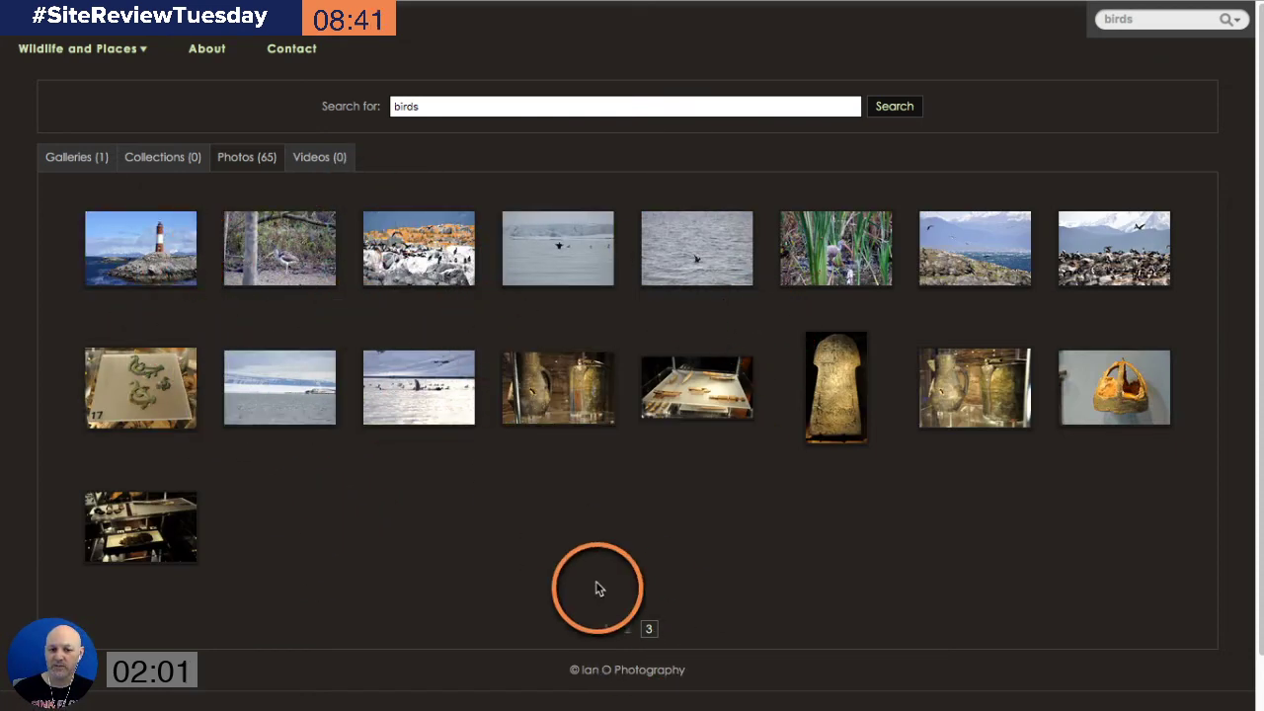
pyautogui.click(606, 632)
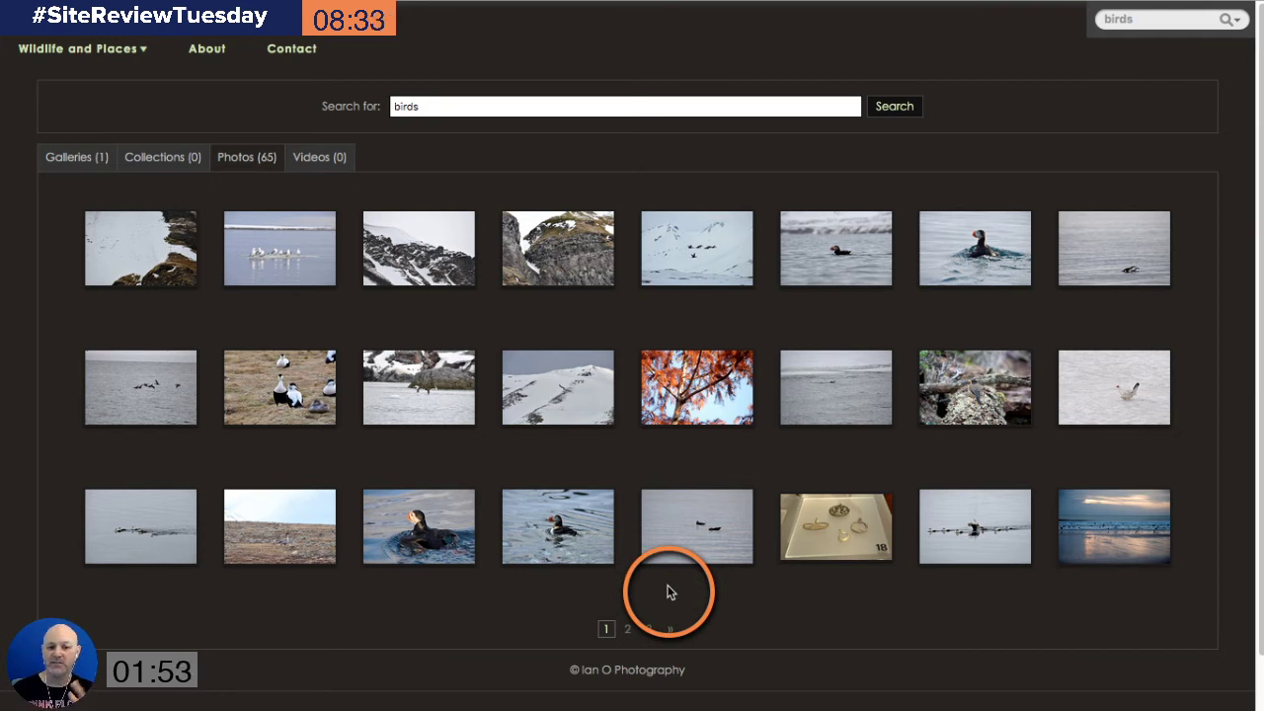
pyautogui.click(1142, 20)
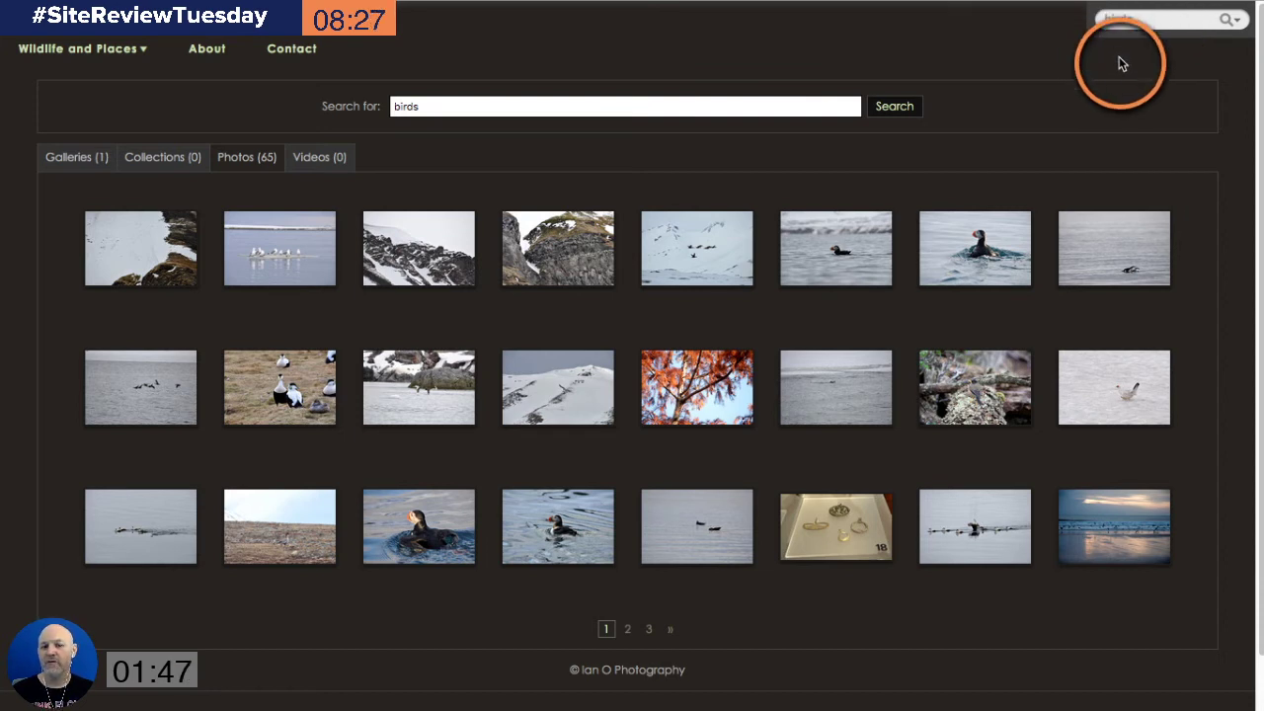
pyautogui.click(1237, 21)
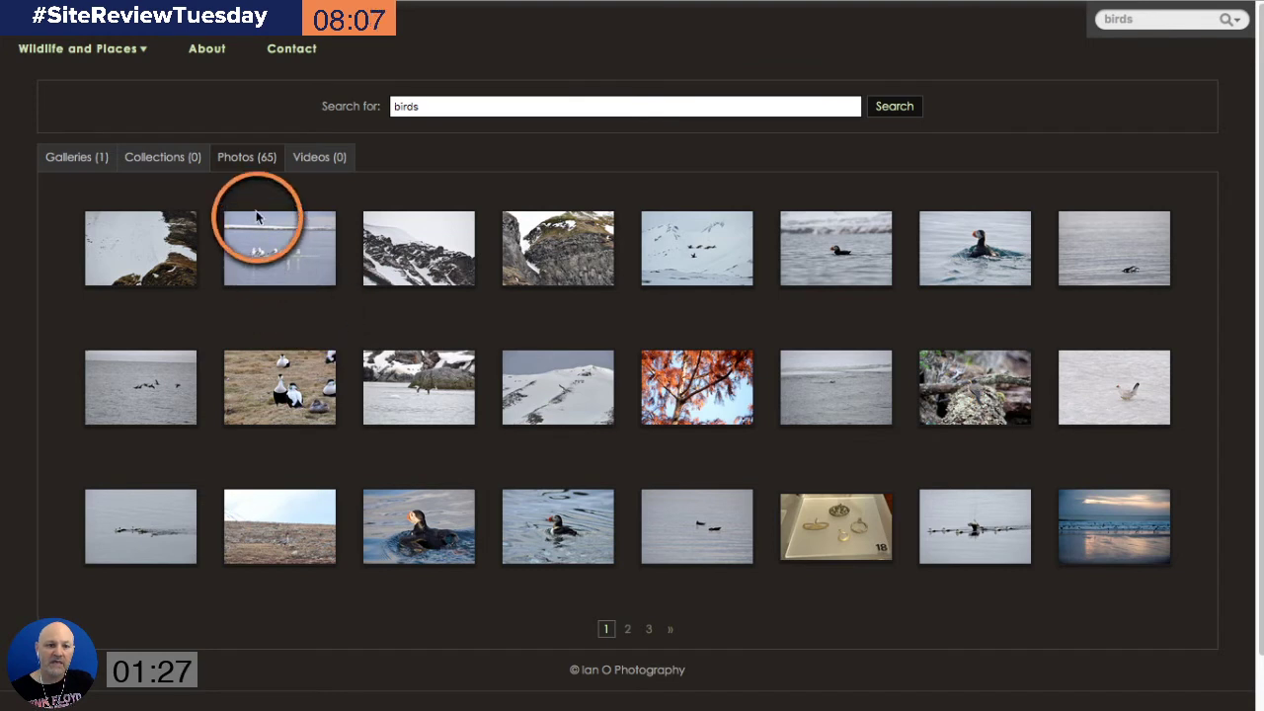
# - Check the collection and gallery results for "birds" and return to the photo results
pyautogui.click(169, 162)
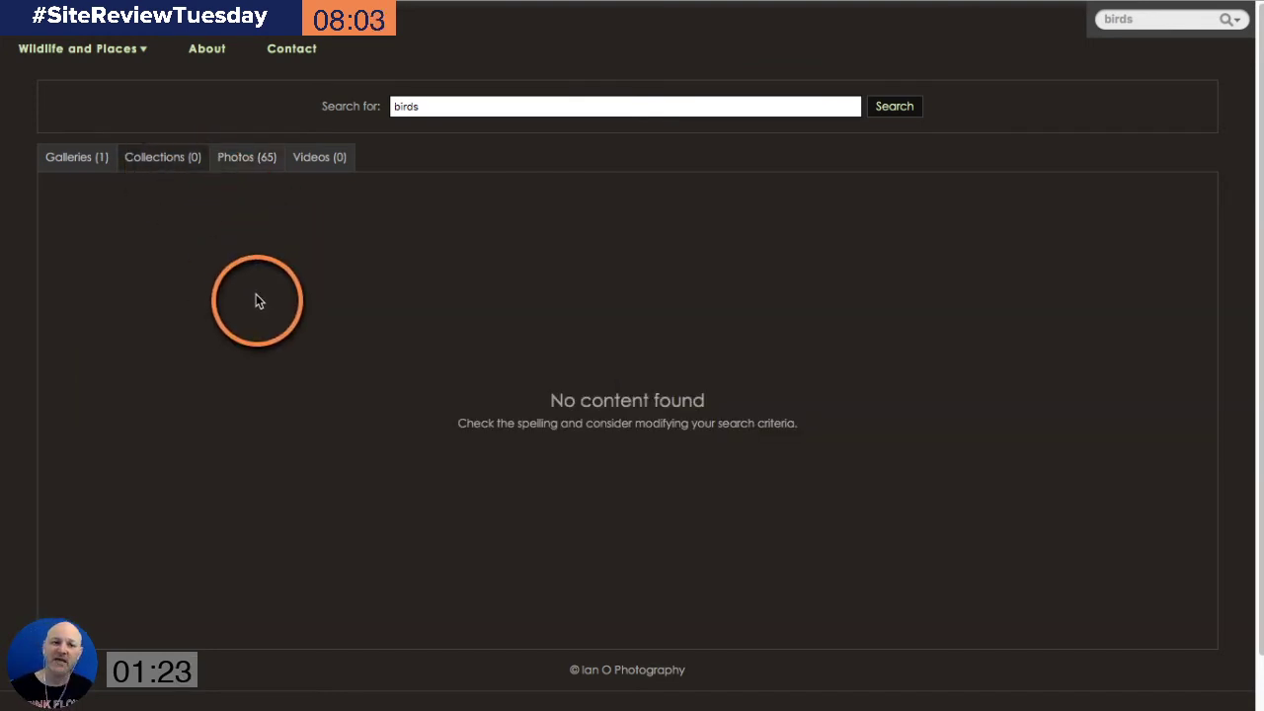
pyautogui.click(57, 165)
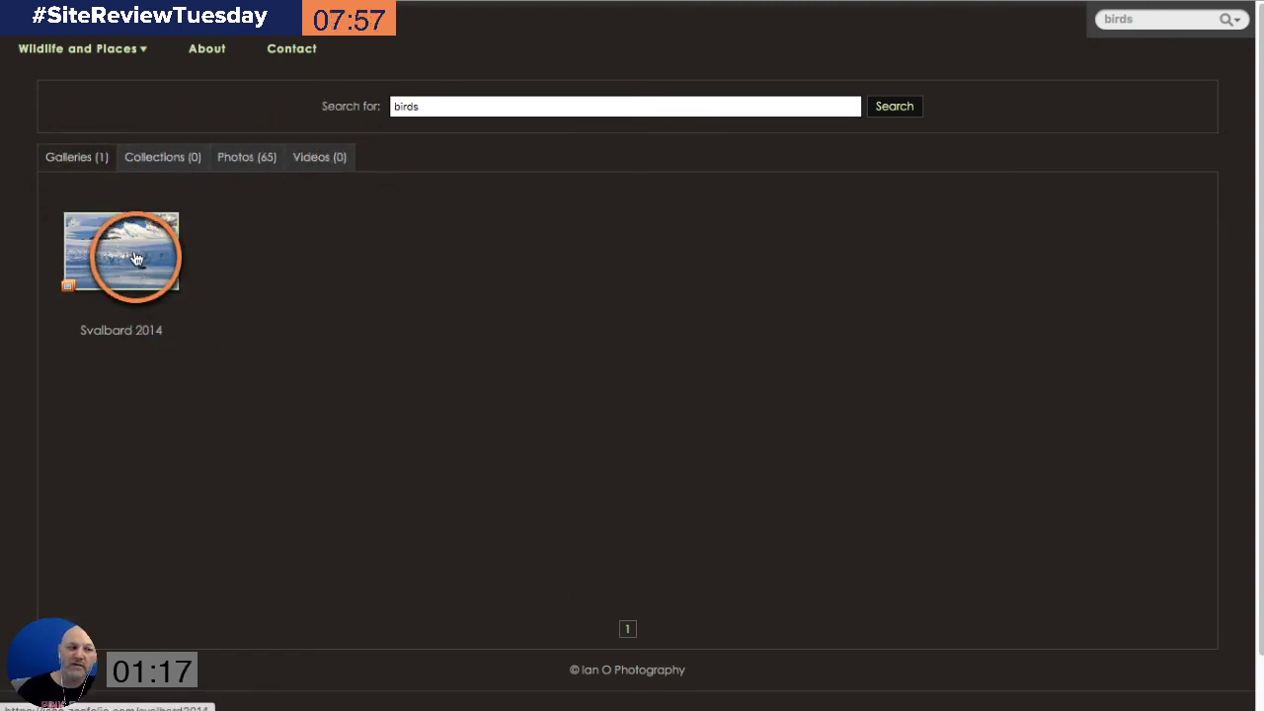
pyautogui.click(261, 160)
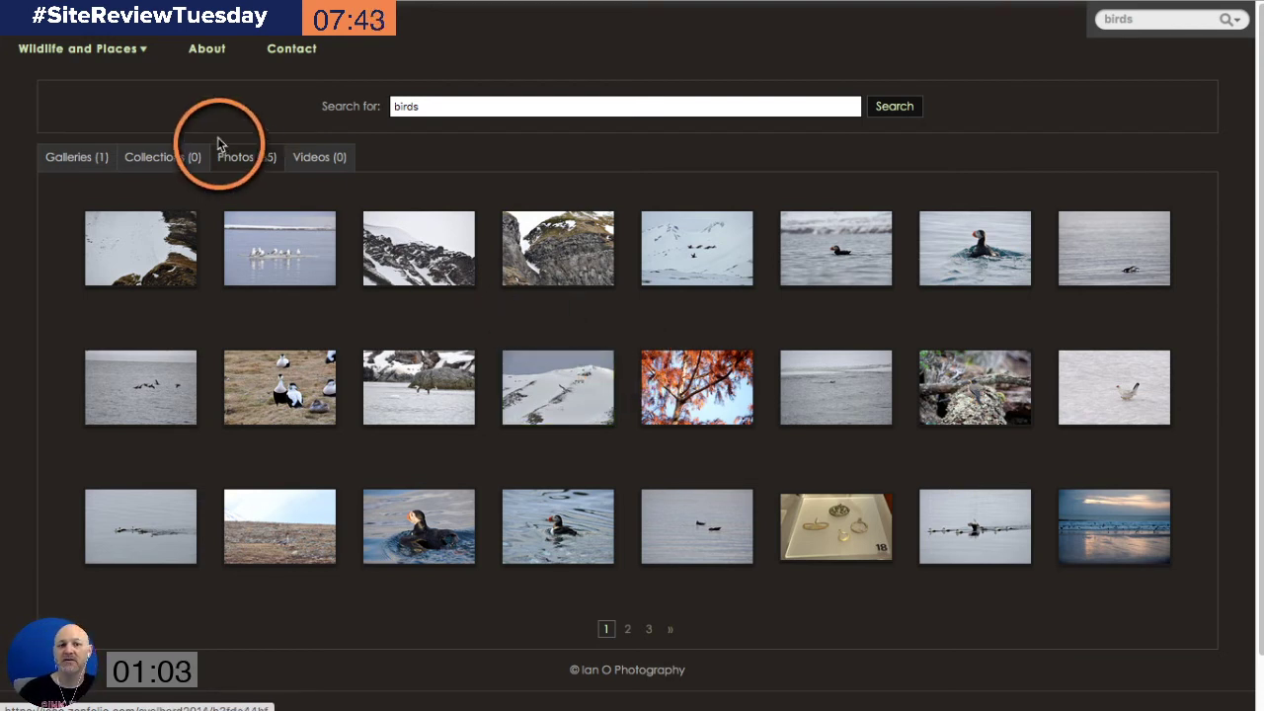
# - Open the Antarctica gallery under Wildlife and Places and examine its description, keywords, seabird and penguin photos
pyautogui.moveTo(120, 55)
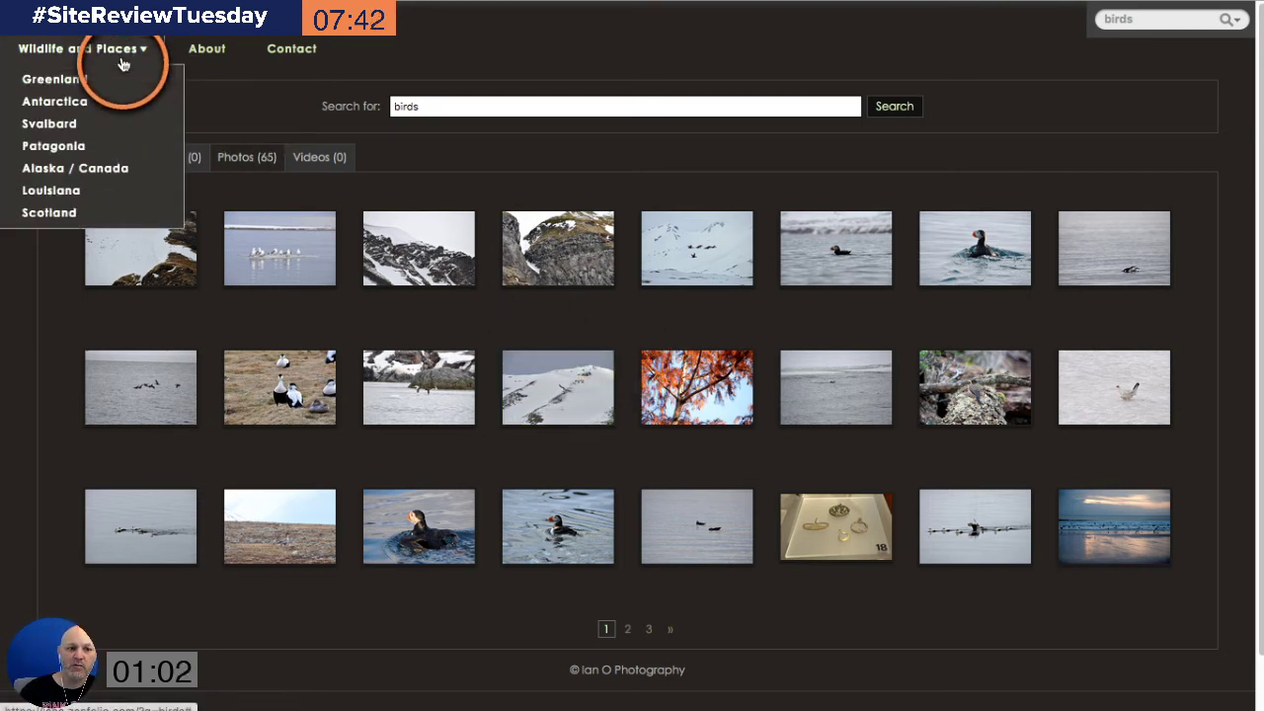
pyautogui.click(79, 117)
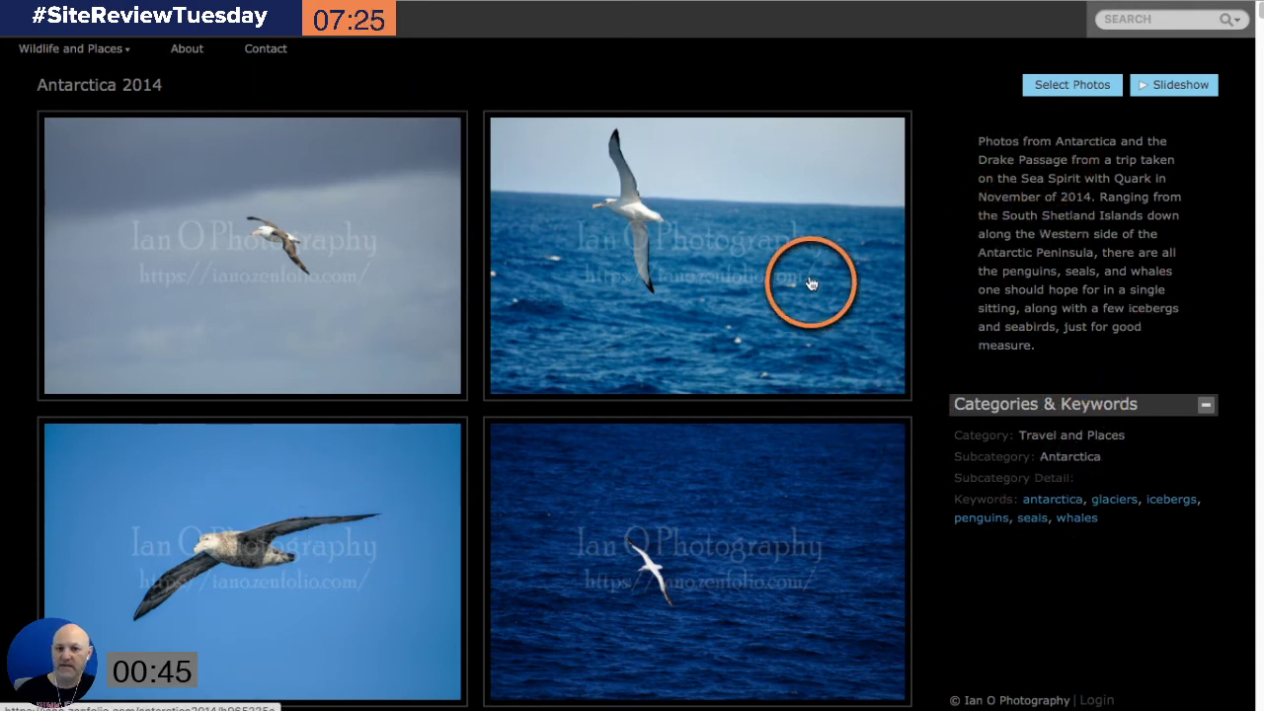
pyautogui.scroll(-5, 813, 280)
pyautogui.scroll(-10, 813, 283)
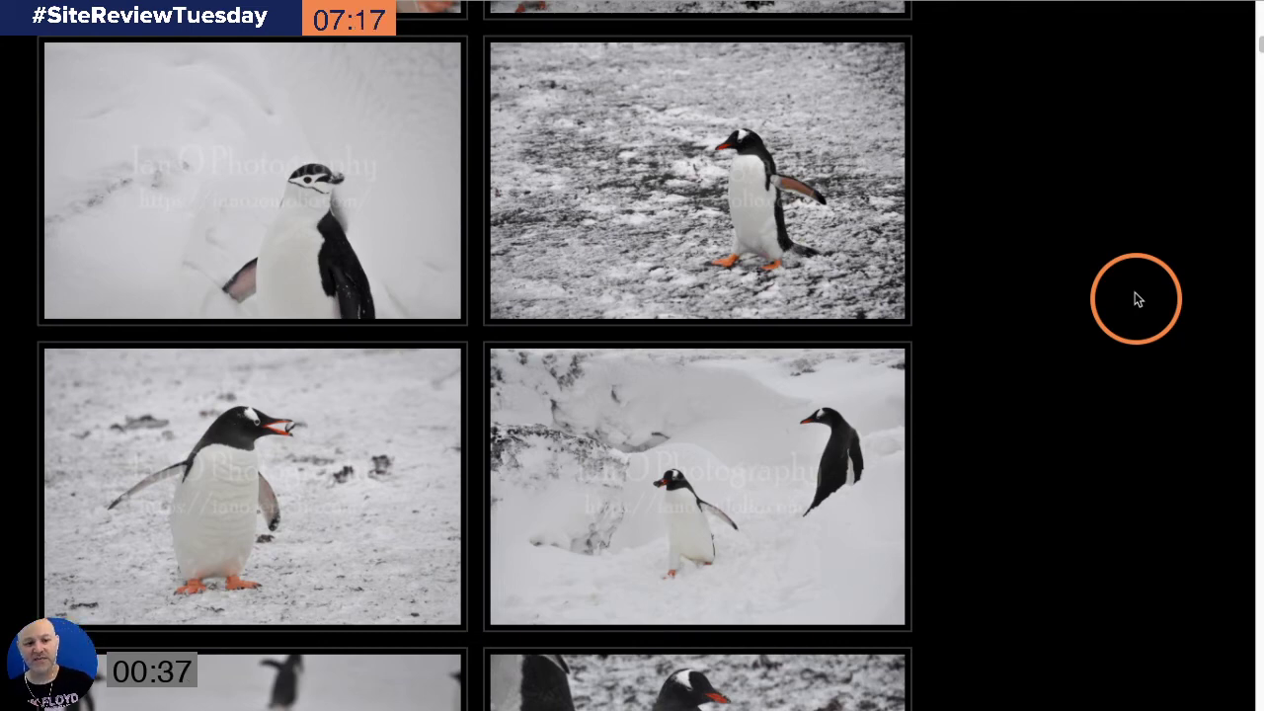
pyautogui.scroll(1, 1010, 341)
pyautogui.scroll(10, 953, 421)
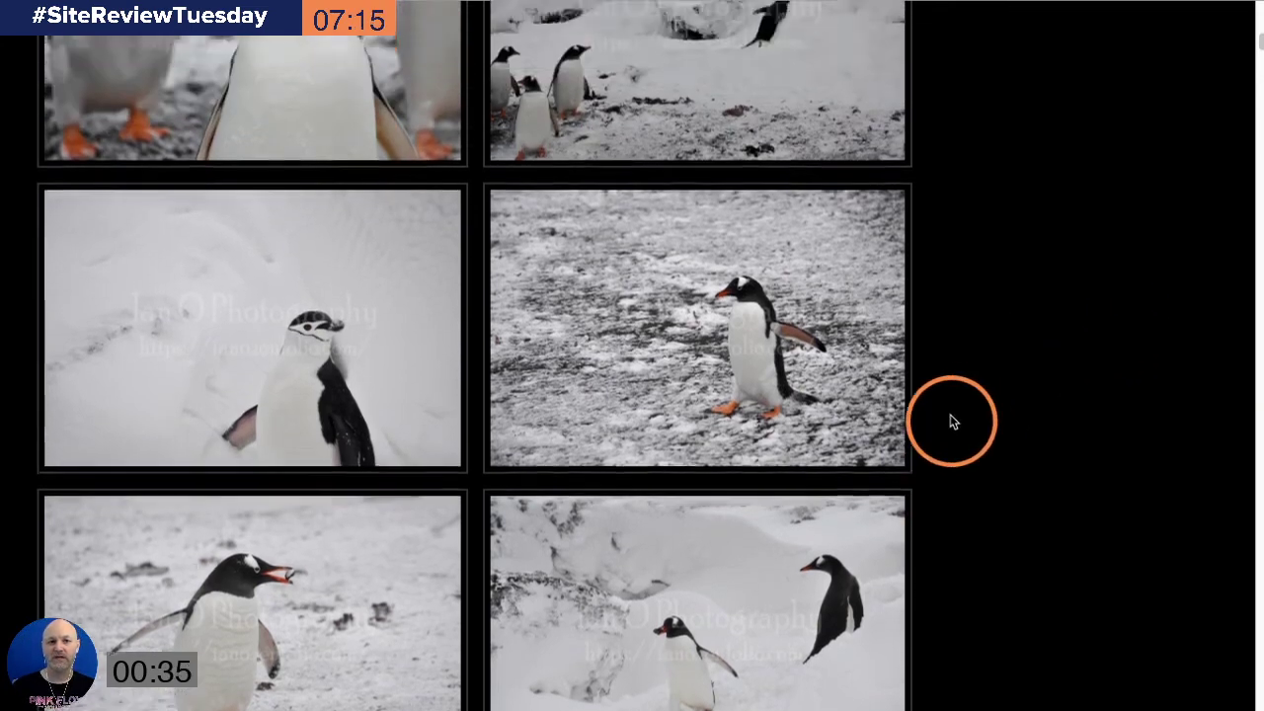
pyautogui.scroll(7, 953, 422)
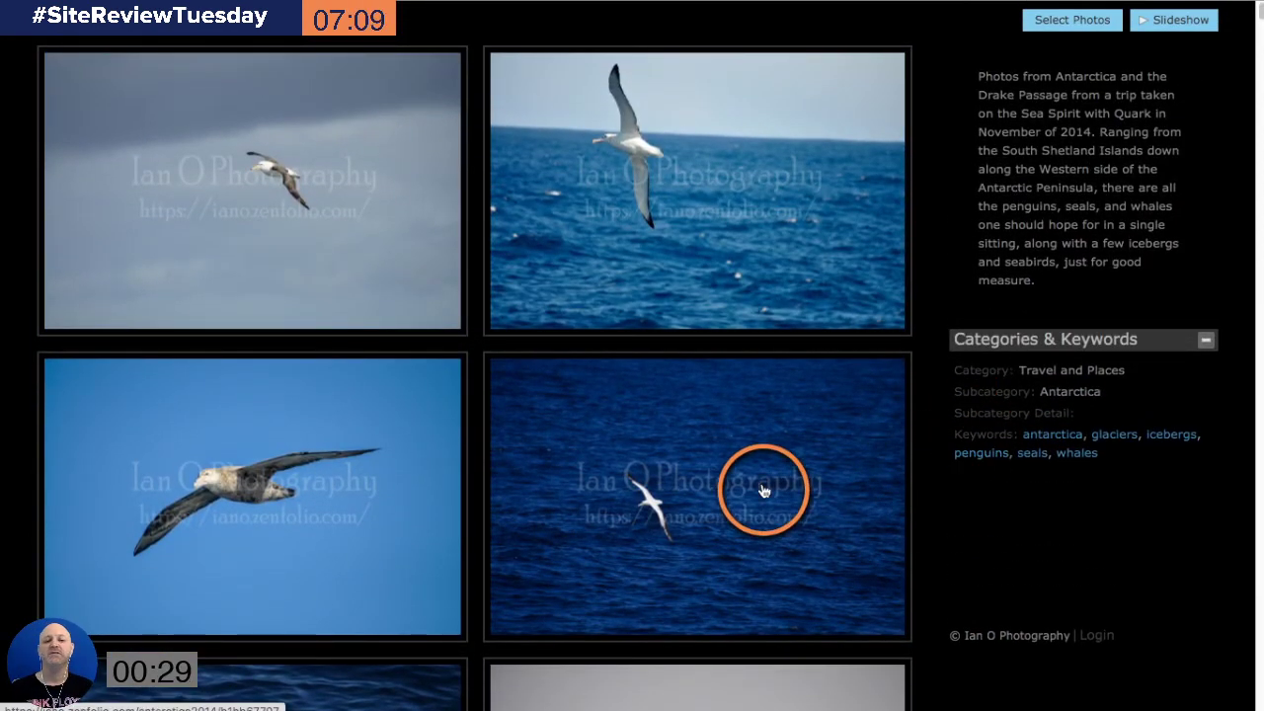
pyautogui.scroll(1, 763, 491)
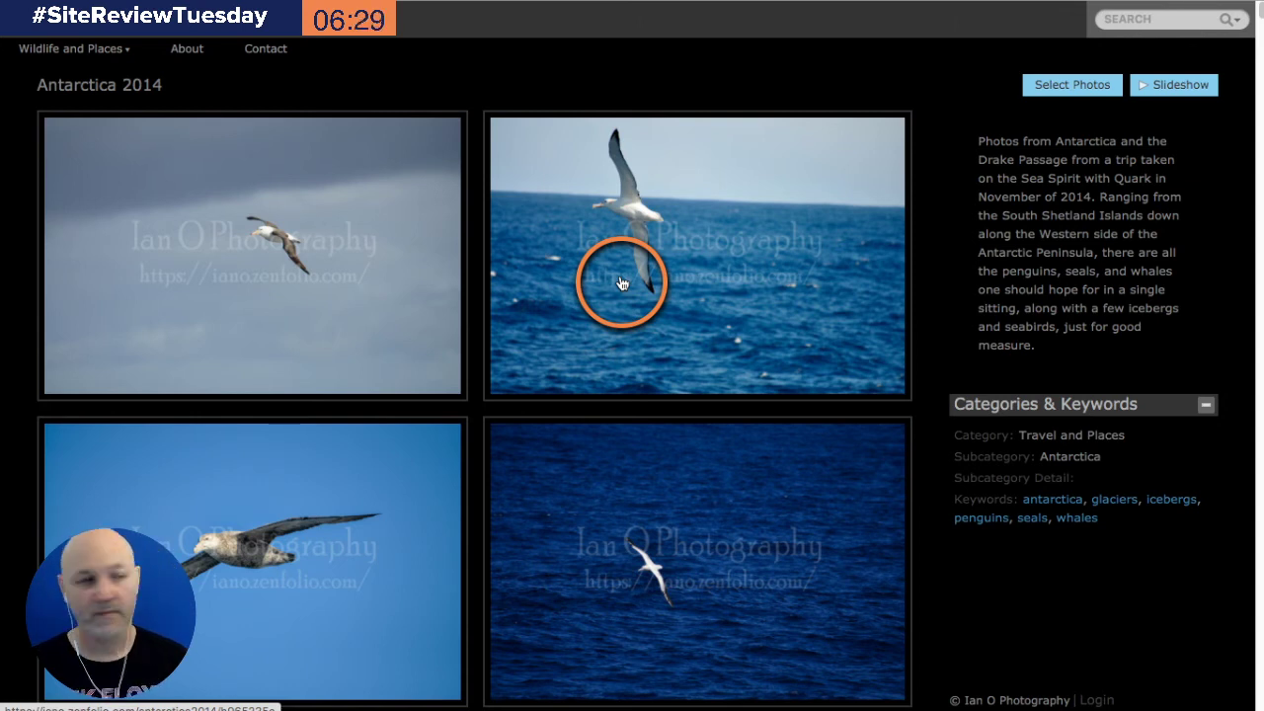
# - Switch from the Ian O Photography site to the Clients group in the Zenfolio photo organizer
pyautogui.hotkey('alt', 'Tab')
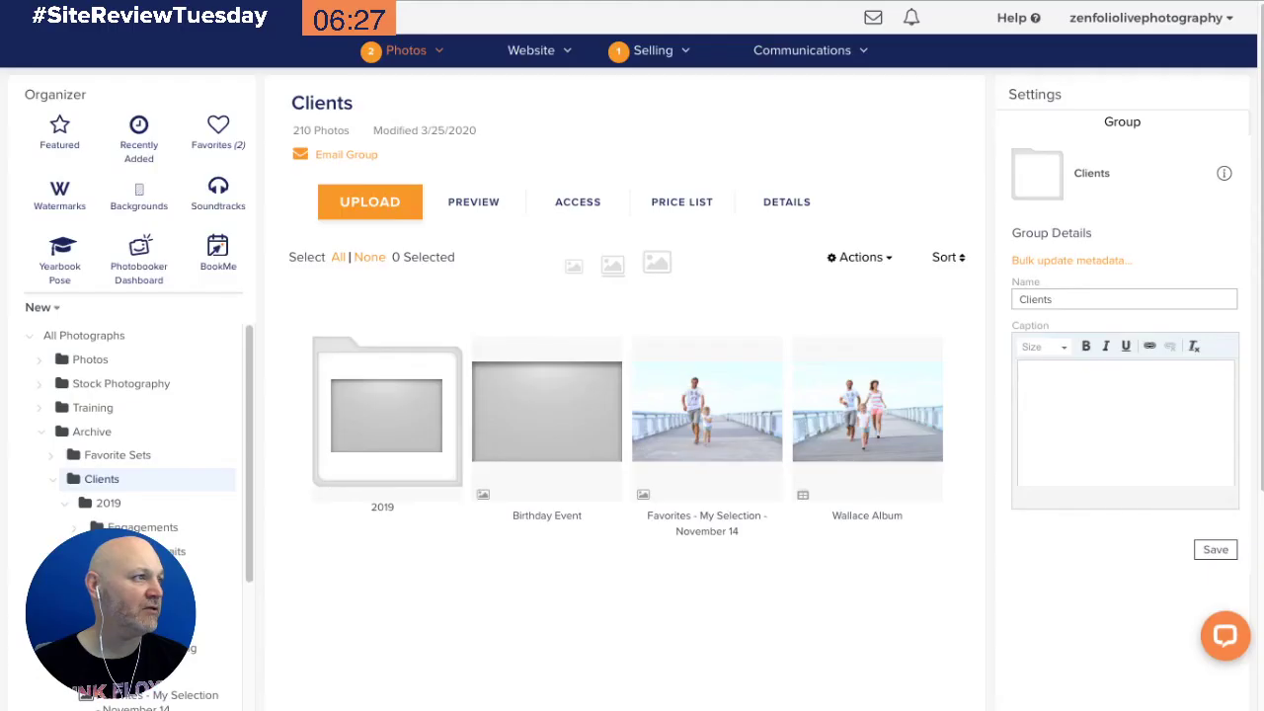